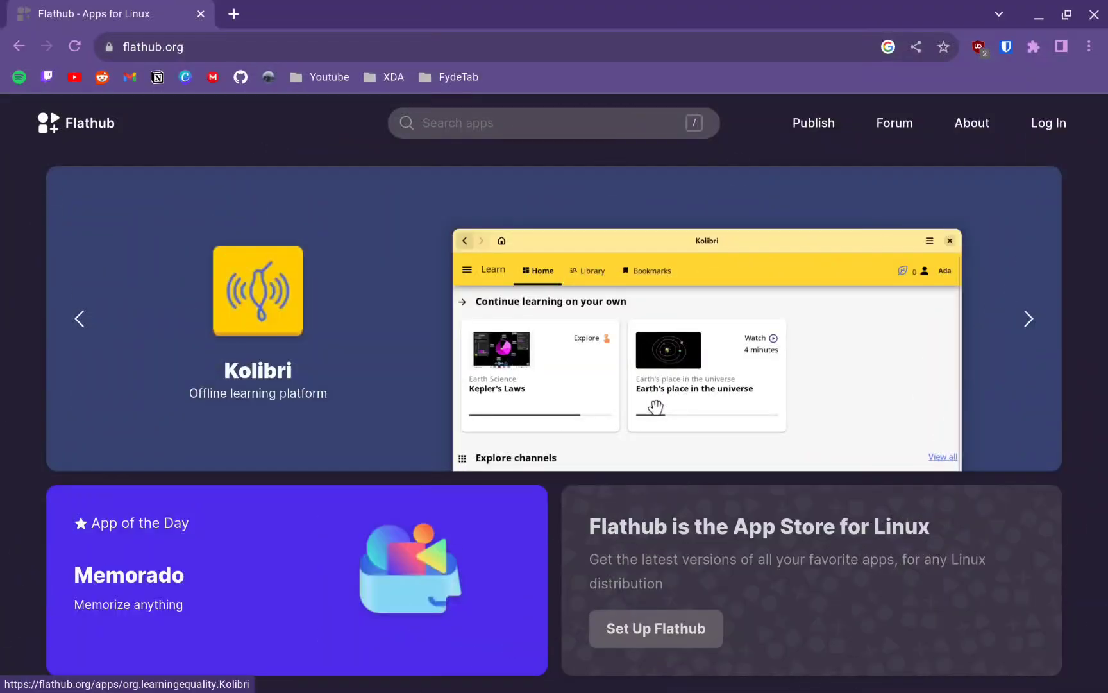
- Browse Flathub's Popular, New and Updated app lists, then examine the Popular and Productivity apps
scroll(655, 406, down, 7)
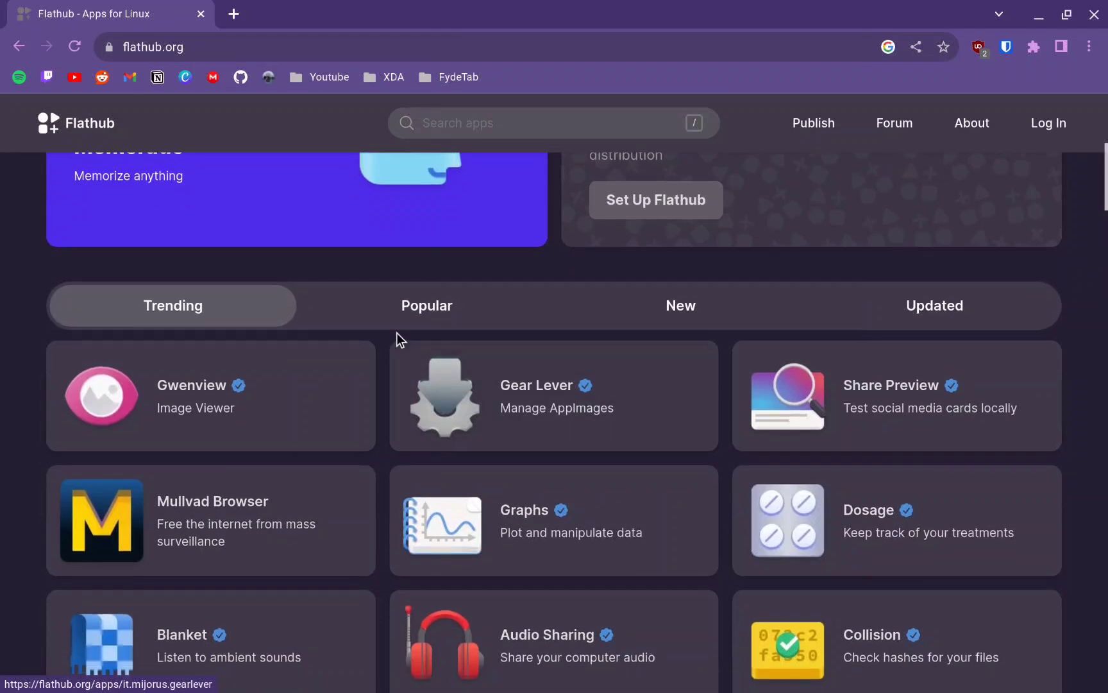
click(433, 309)
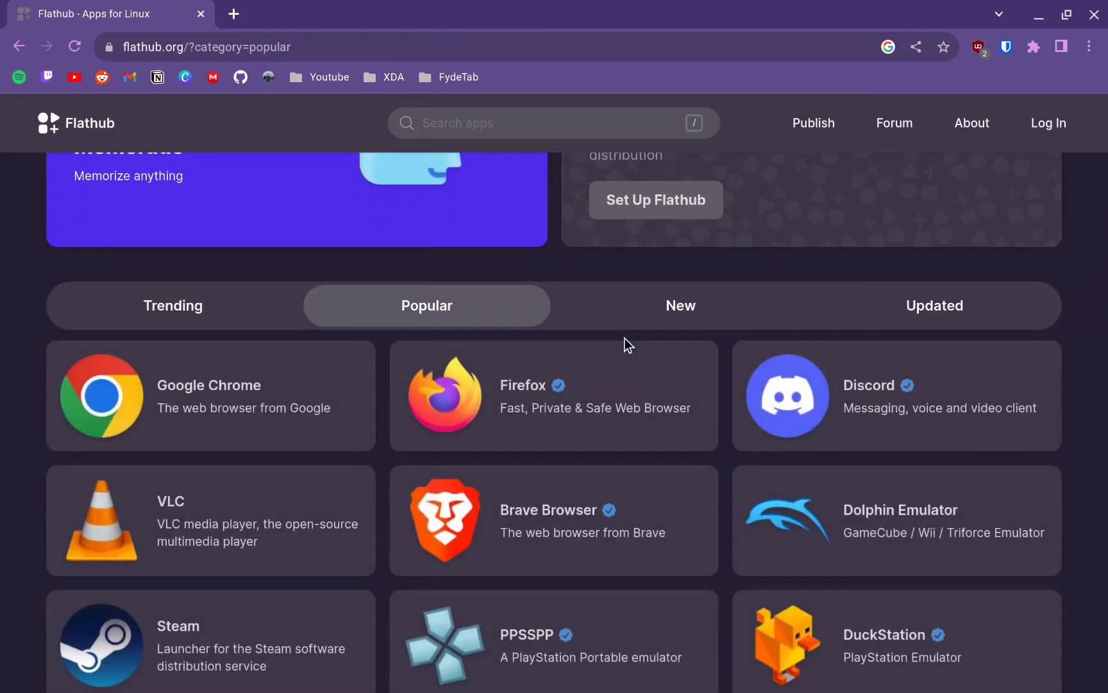
click(687, 307)
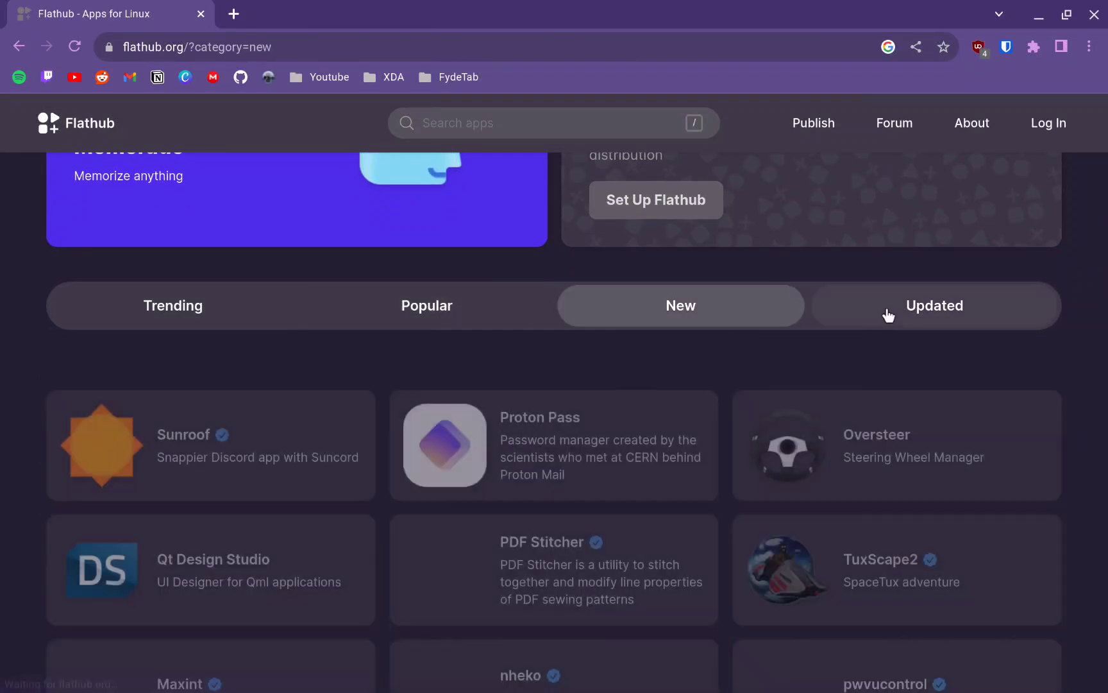
click(964, 307)
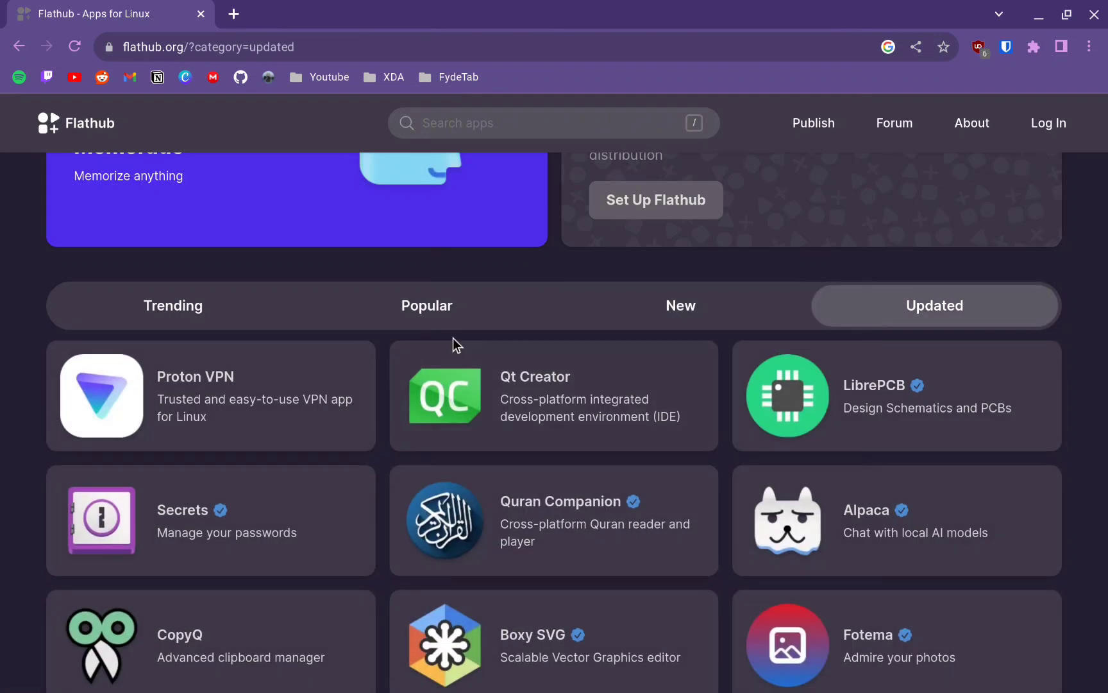
click(414, 318)
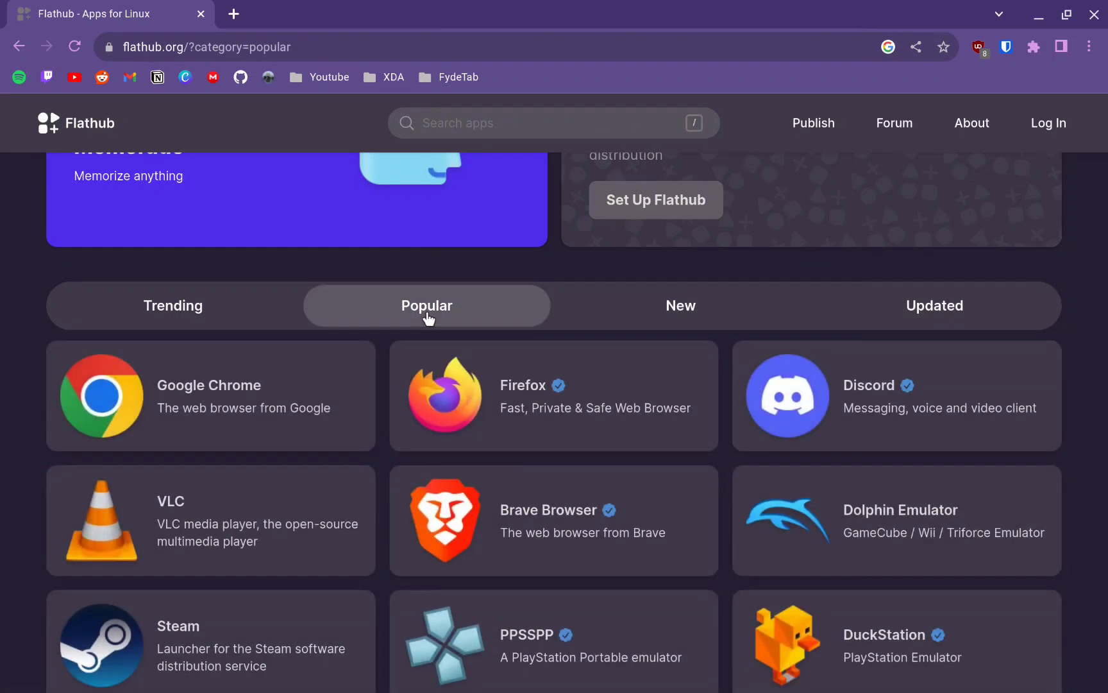
scroll(416, 444, down, 5)
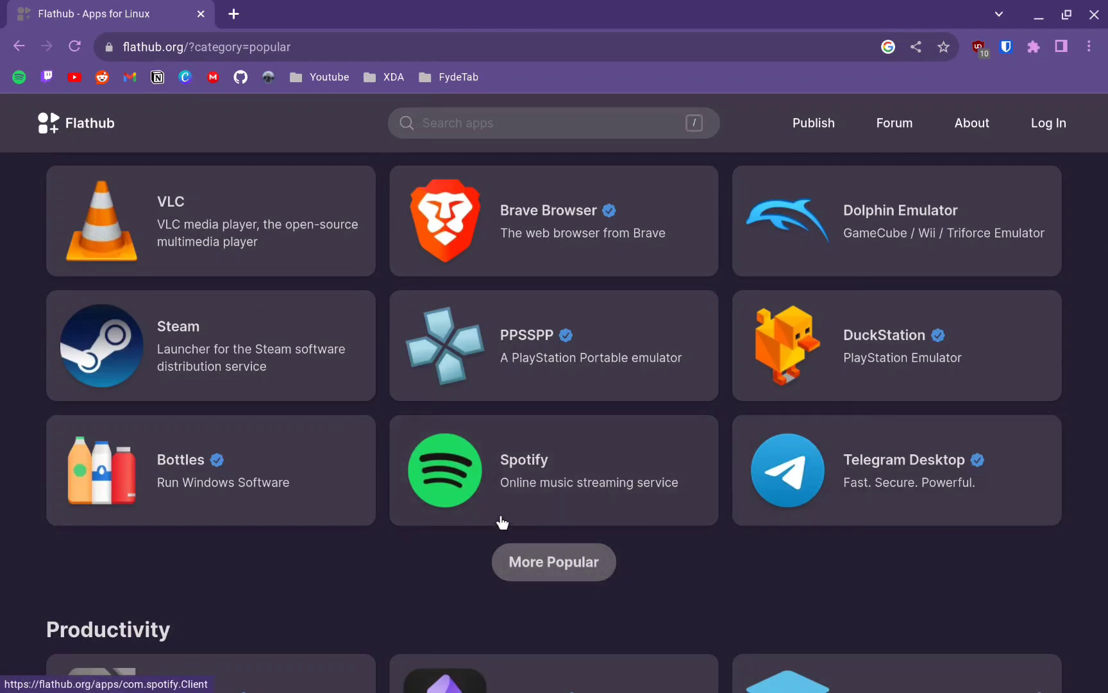
scroll(570, 567, down, 1)
scroll(570, 567, down, 5)
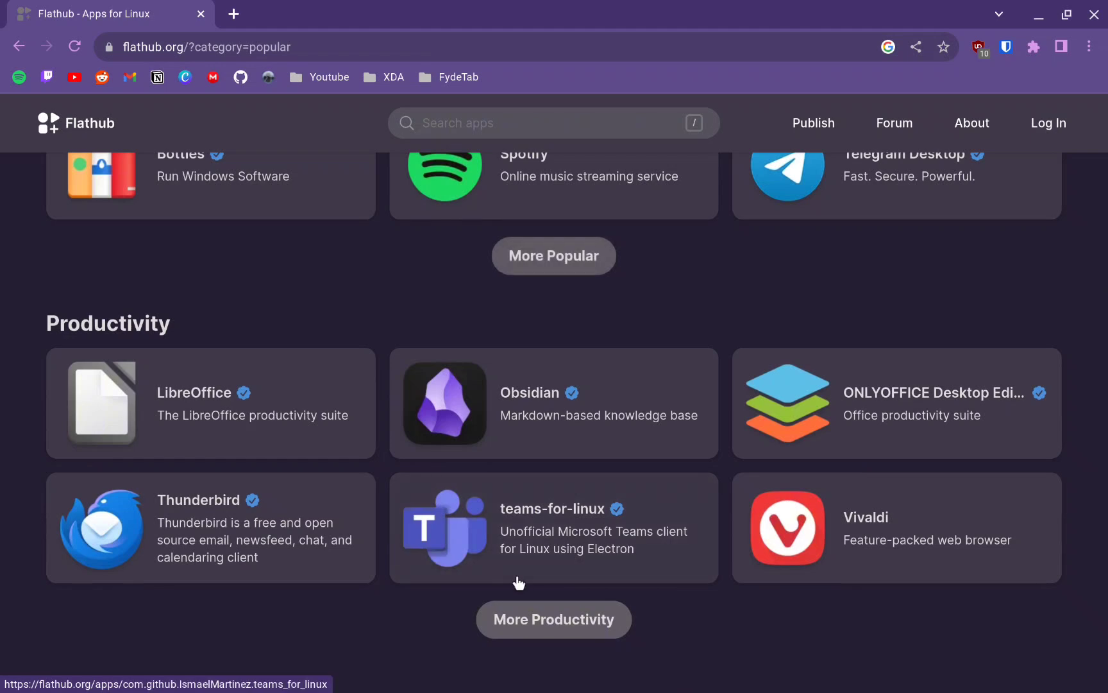
scroll(519, 583, down, 2)
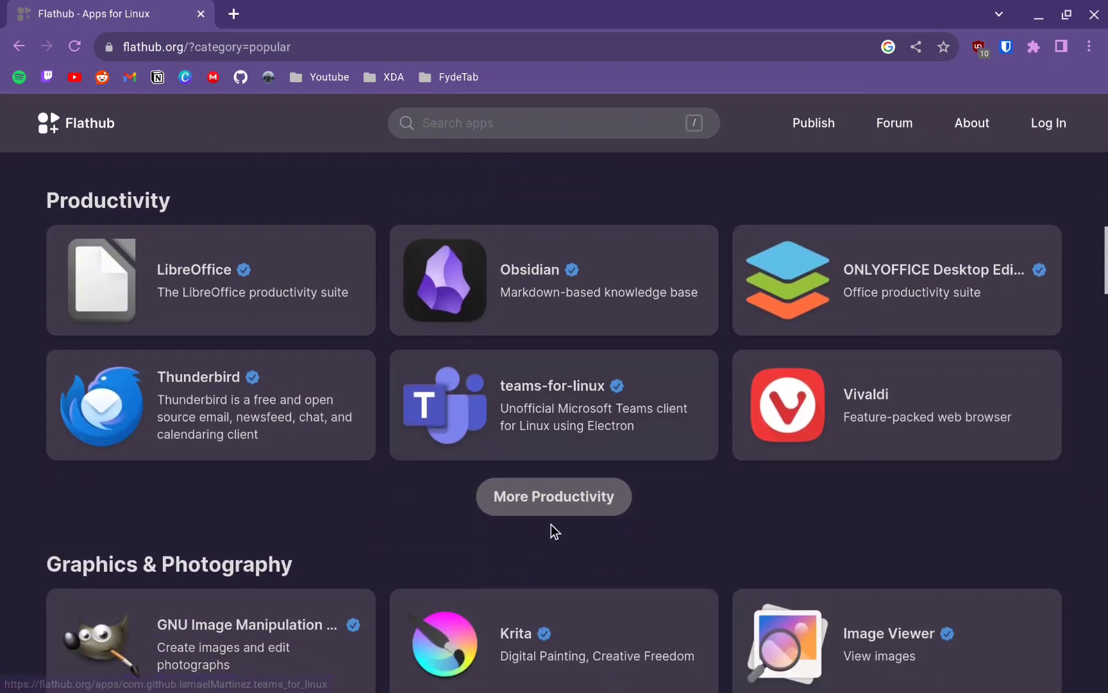
- Minimize the browser, find the Linux development environment in the system Settings and start turning it on
key(alt+minus)
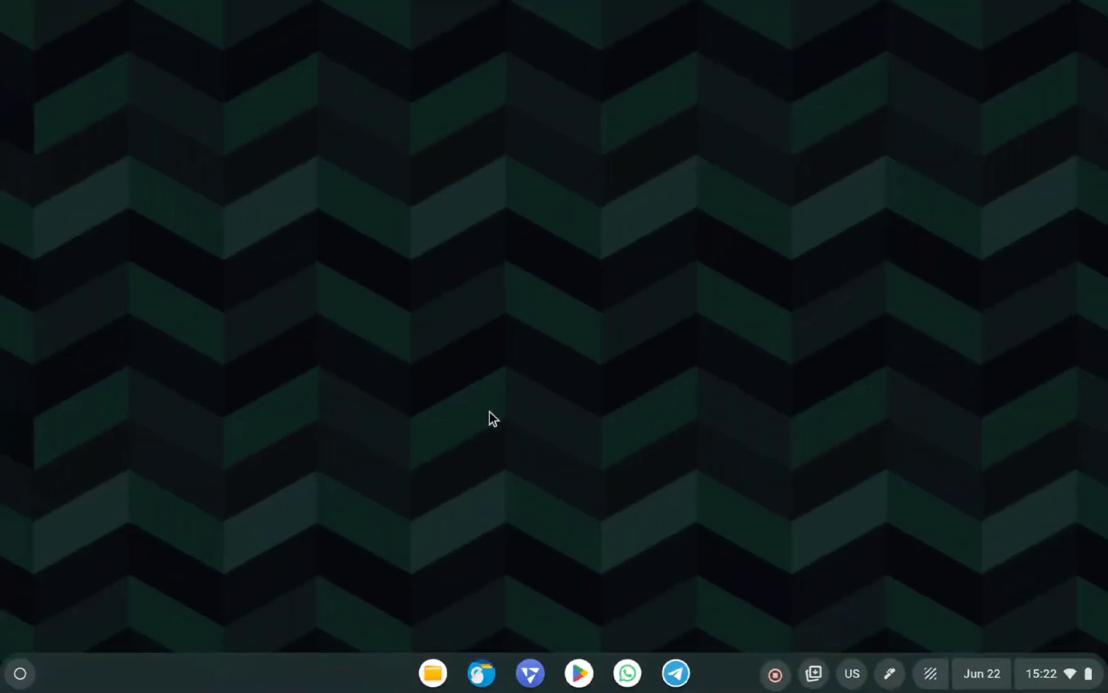
click(20, 673)
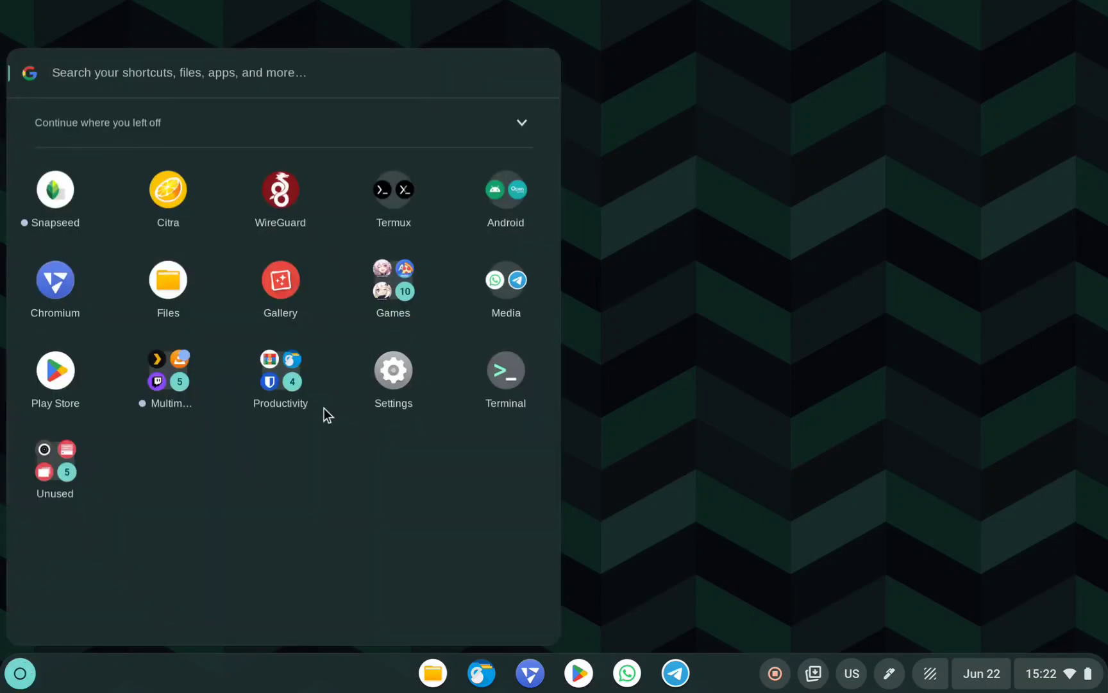
click(403, 383)
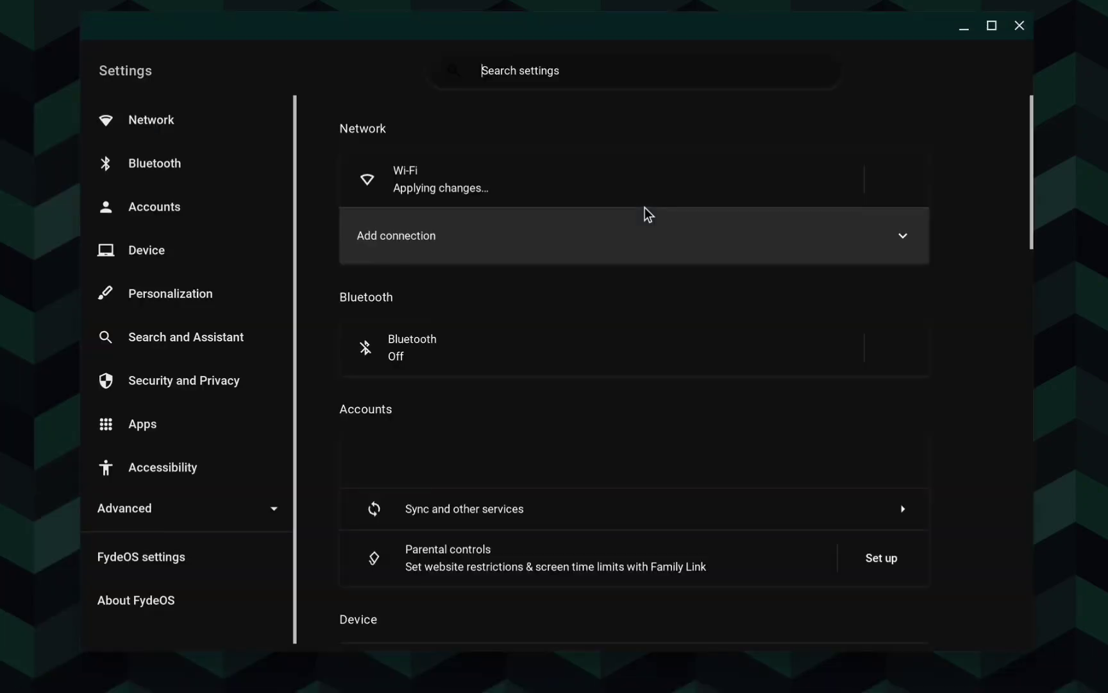
text(Linux)
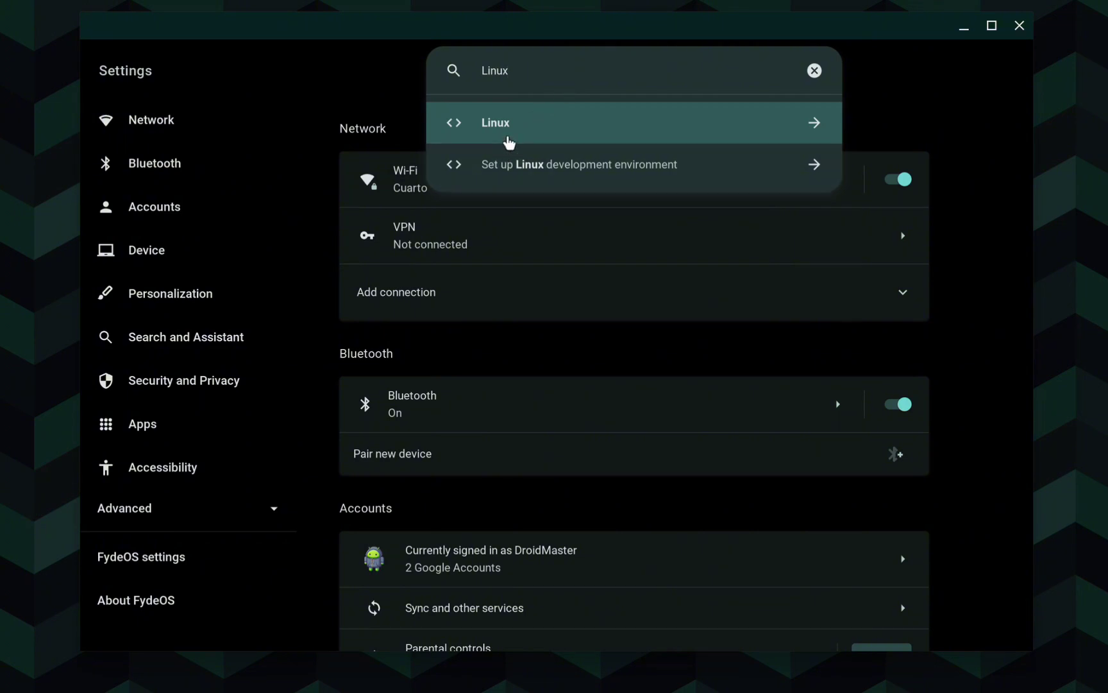
click(508, 142)
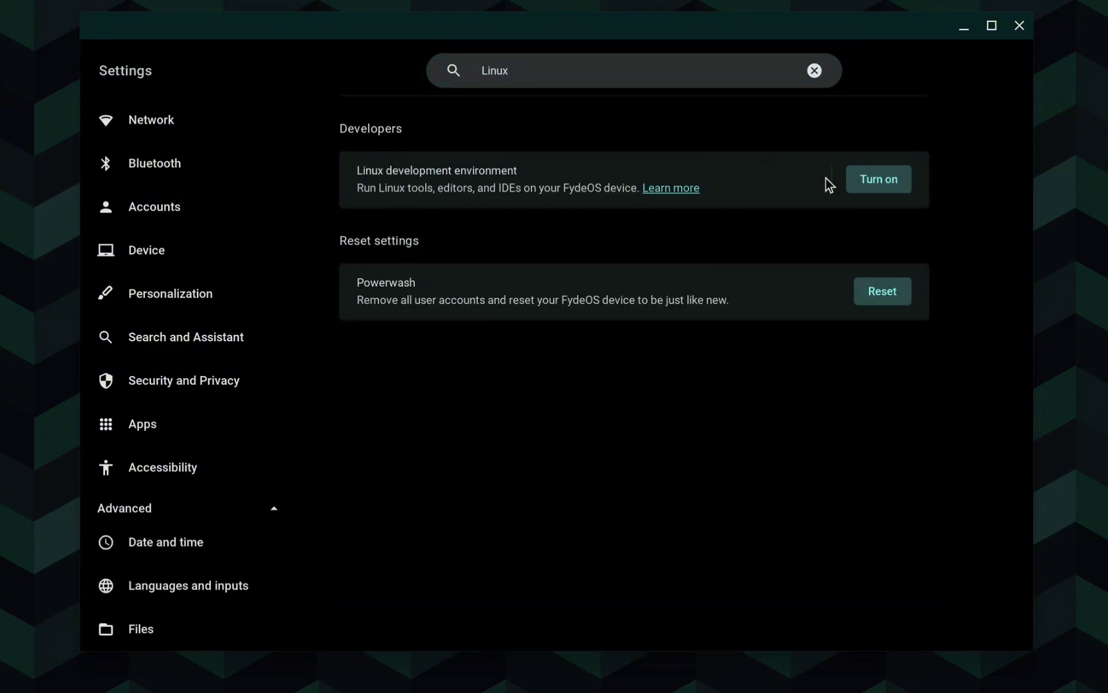
click(880, 188)
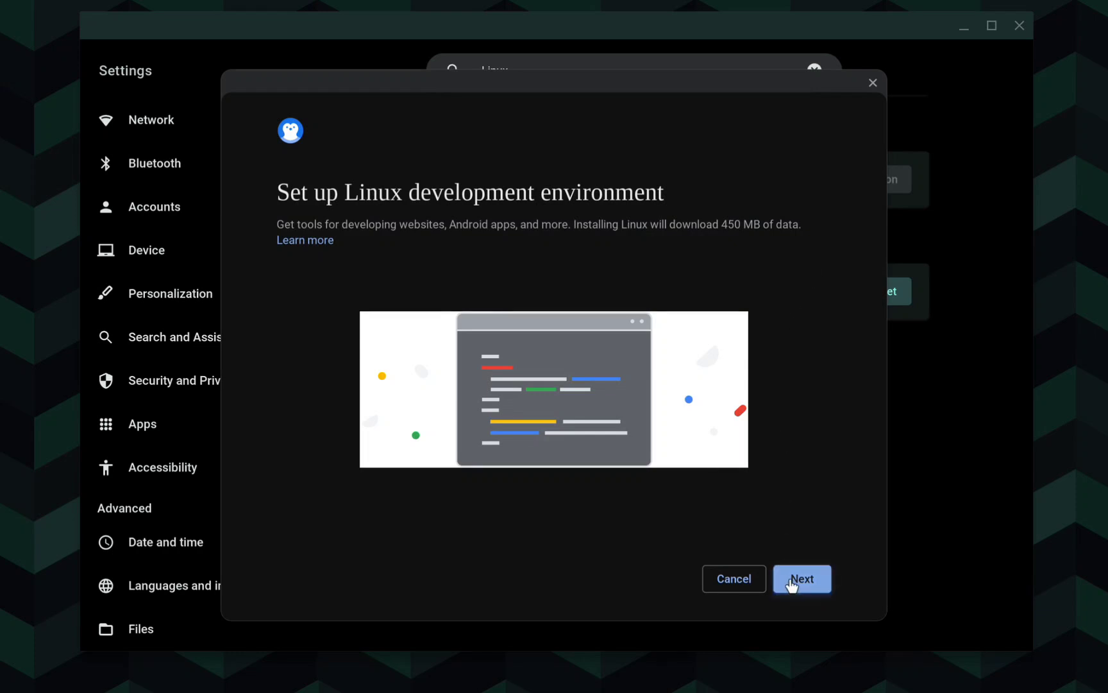
- Install the Linux development environment with the username droidmaster and the recommended 10.0 GB disk size
click(791, 583)
key(ctrl+a)
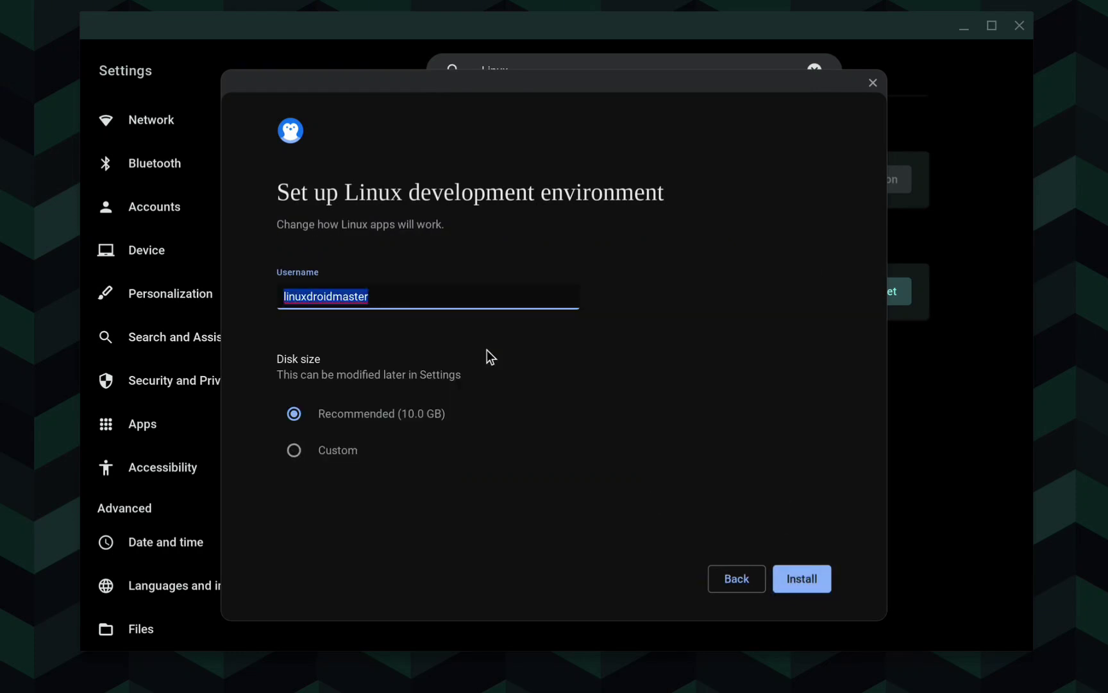
text(droidmaster)
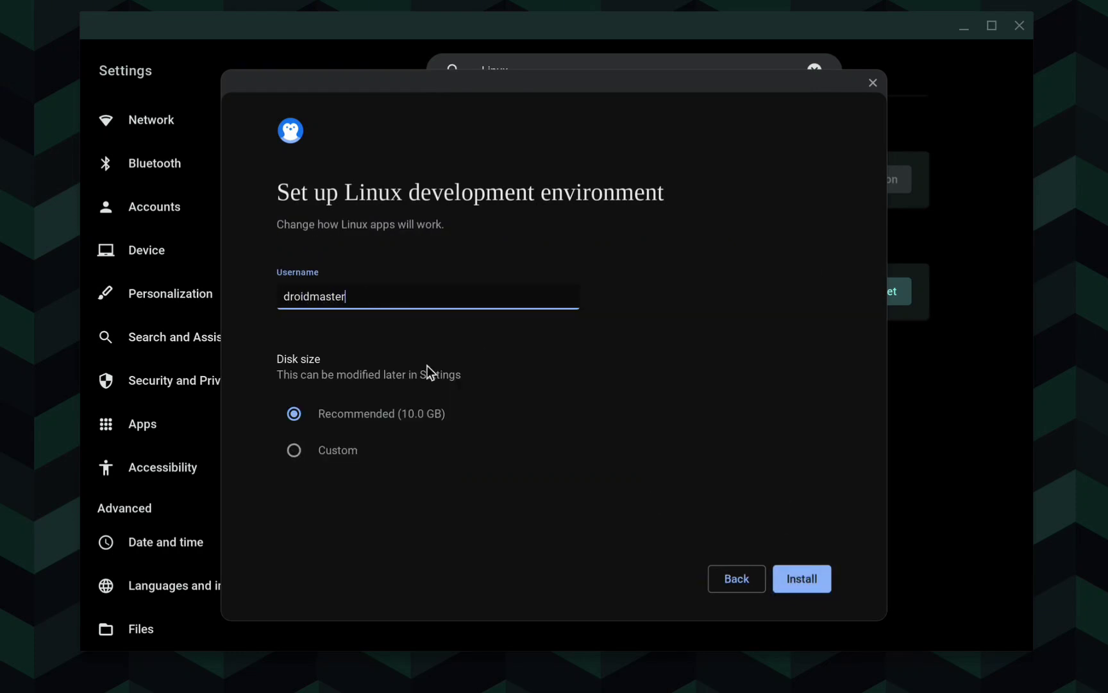
click(314, 450)
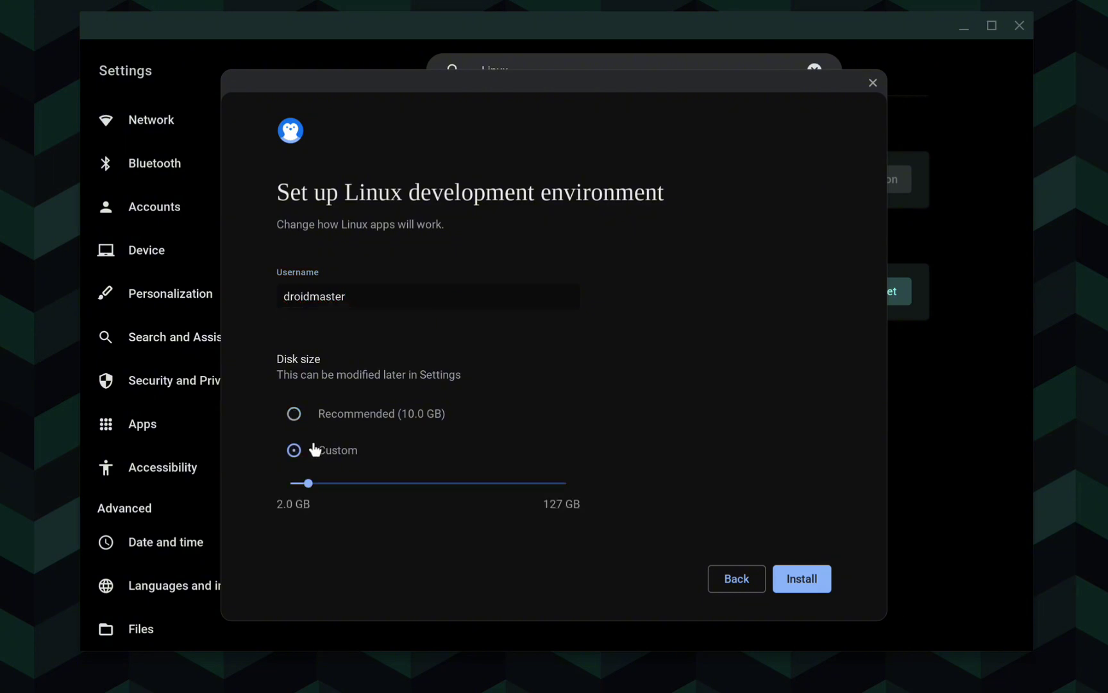
click(369, 422)
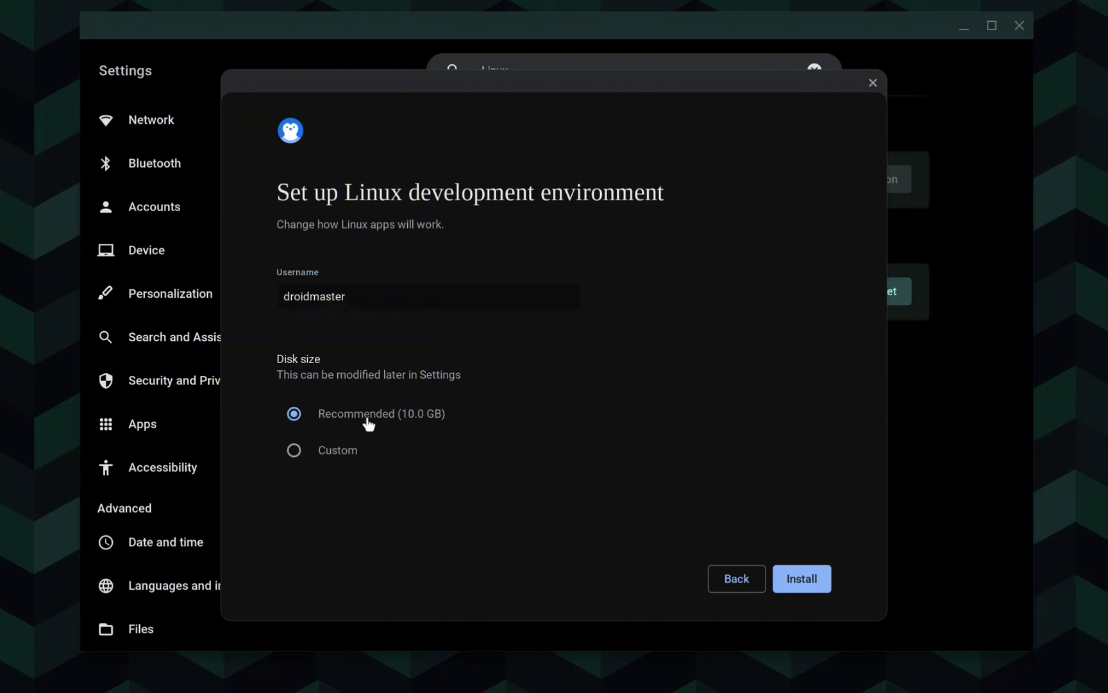
click(797, 579)
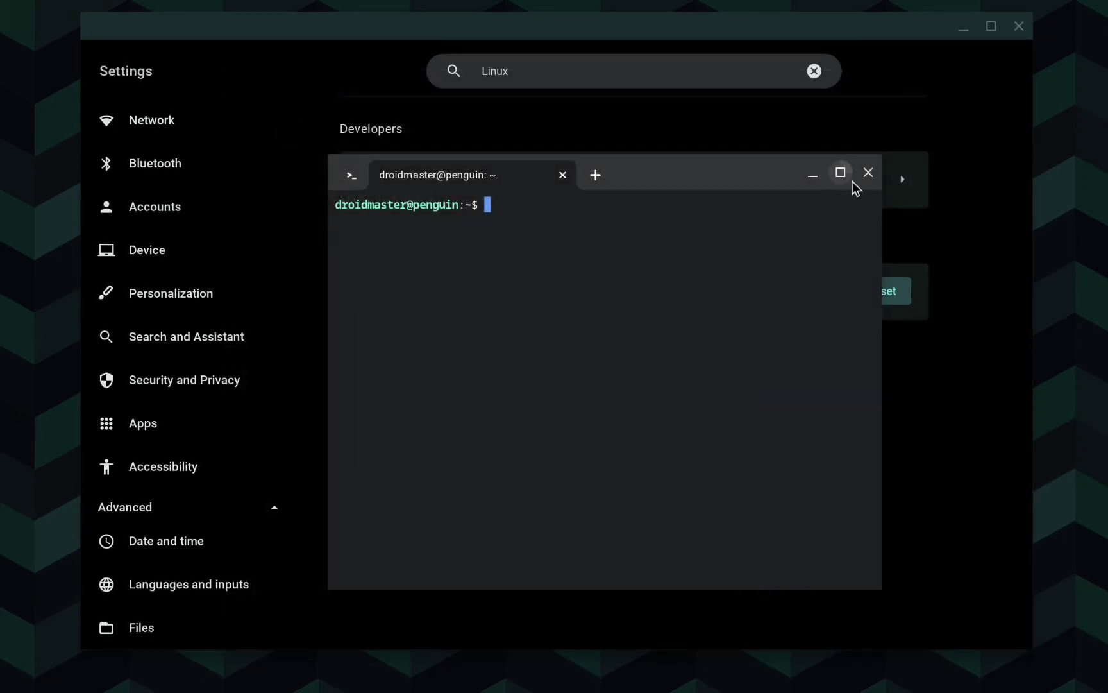
- Maximize the Linux terminal, run "sudo apt update -y && sudo apt upgrade" to update the packages, and clear the output
click(851, 178)
text(sudo apt update )
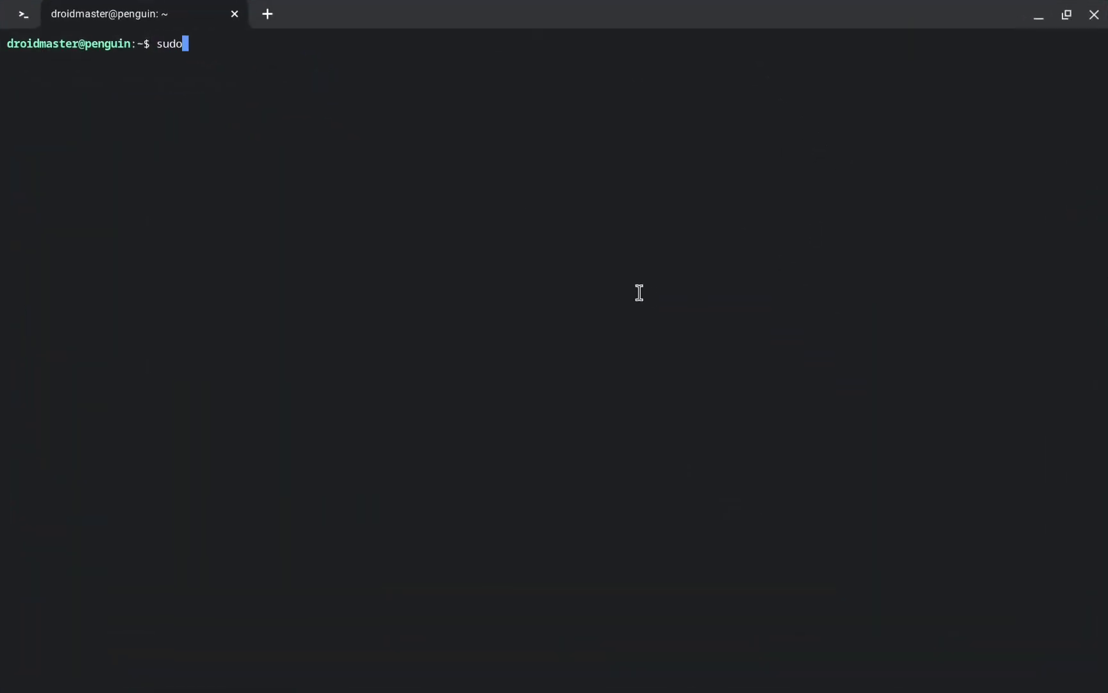
text(-y && sudo apt upgrade)
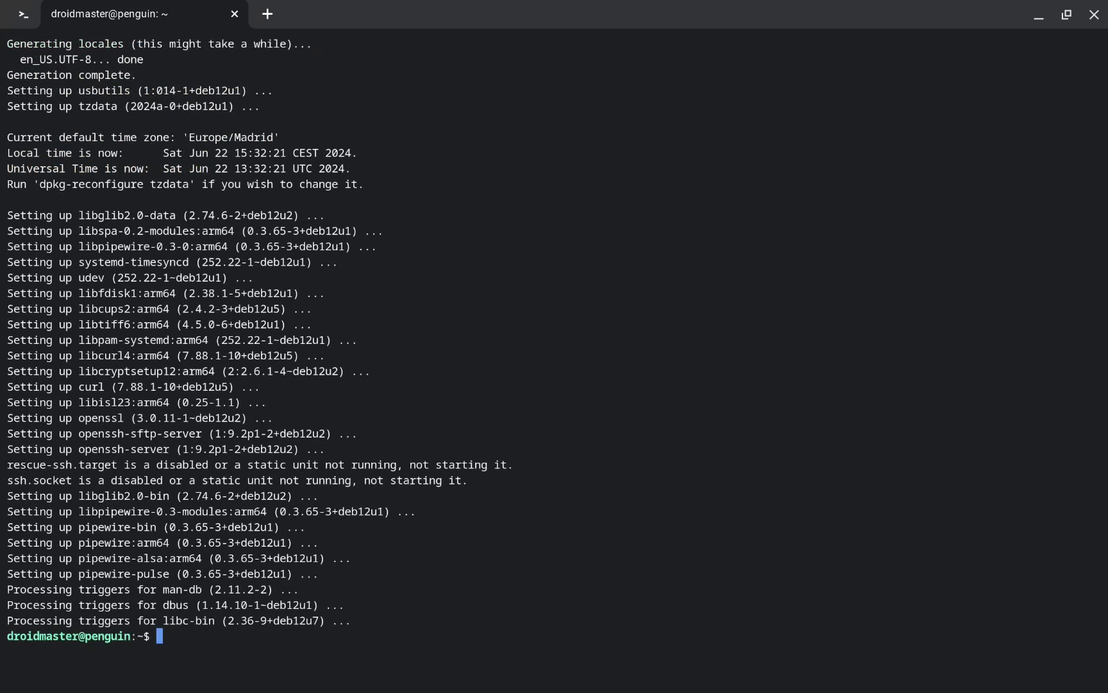
key(ctrl+l)
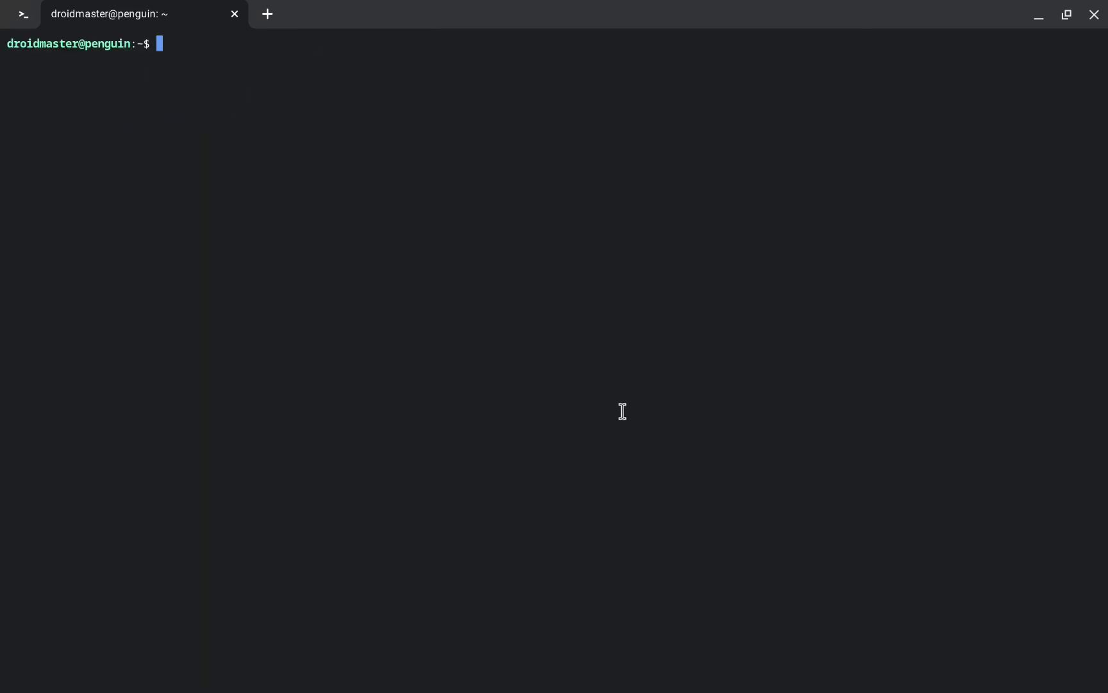
mouse_move(557, 689)
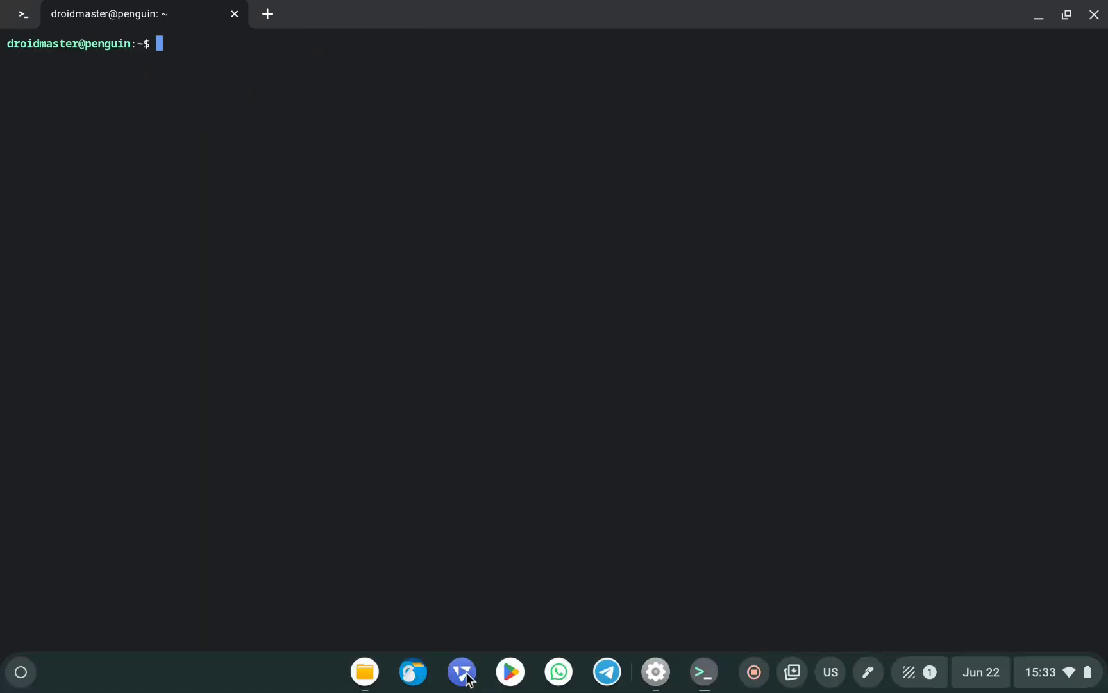
click(474, 679)
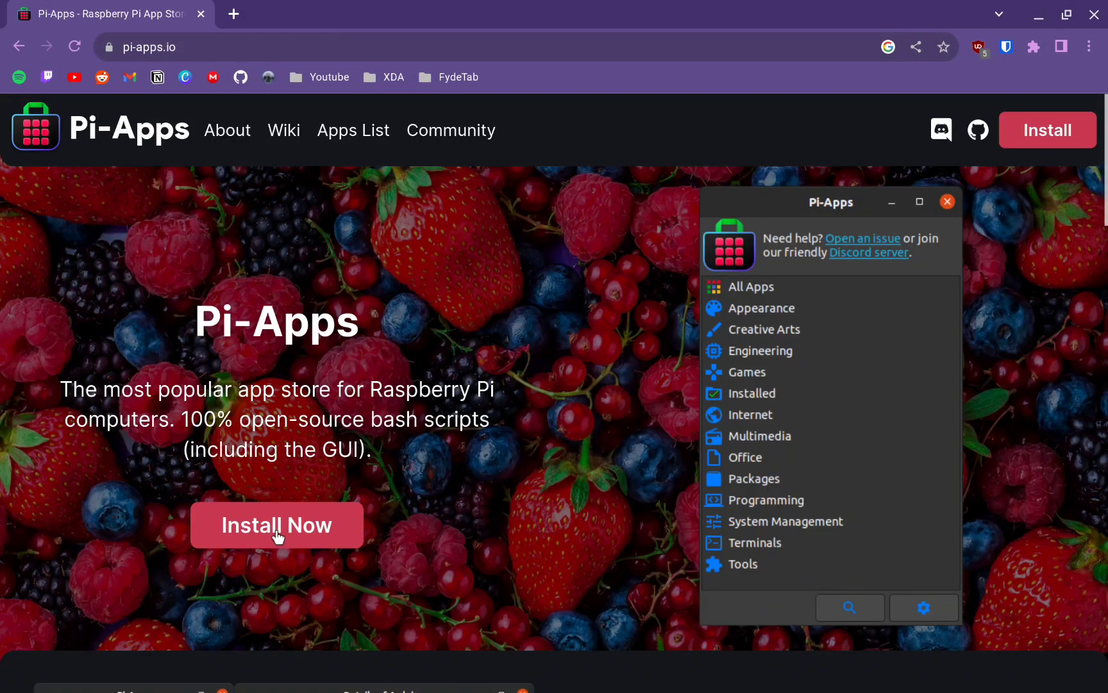
click(277, 533)
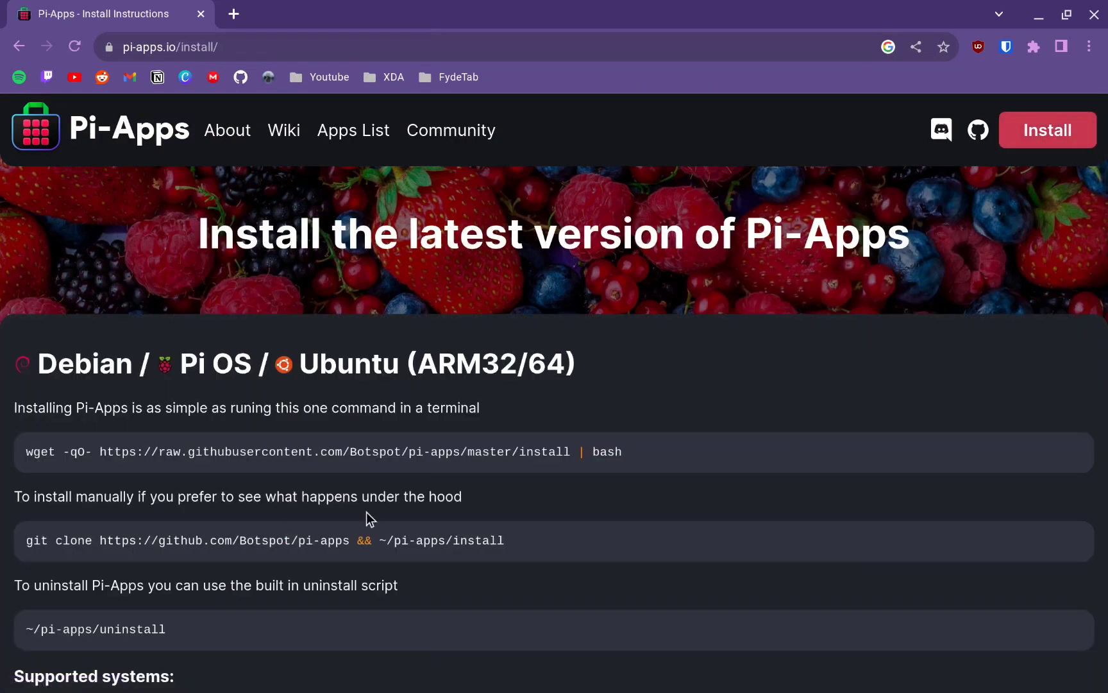
triple_click(469, 456)
key(ctrl+c)
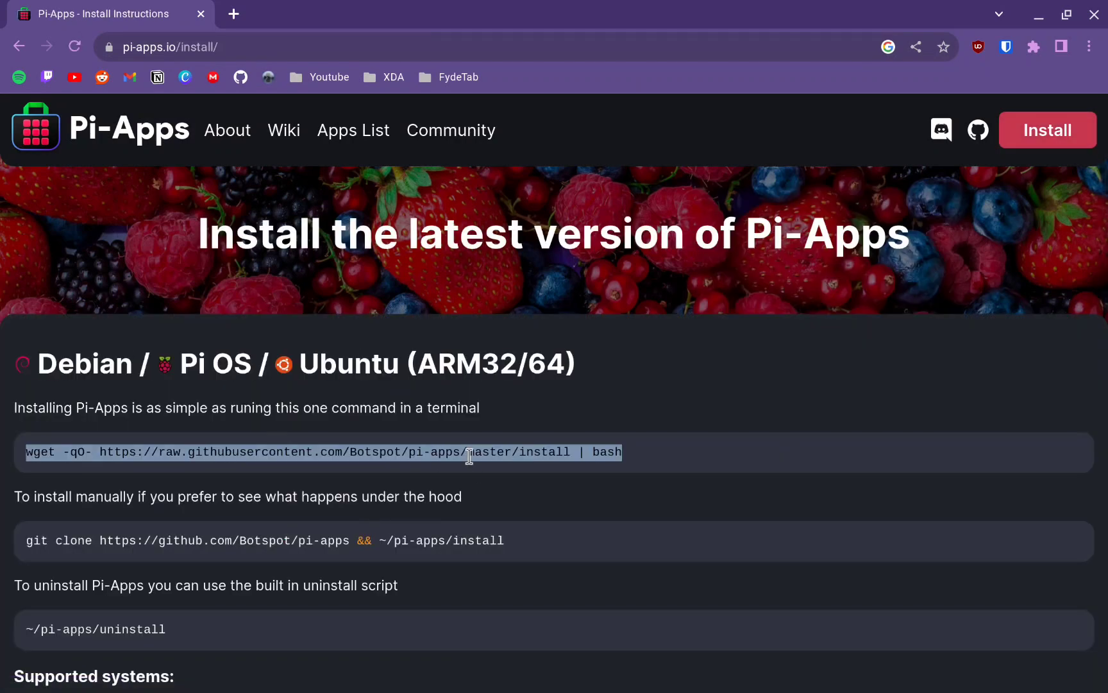
click(1047, 18)
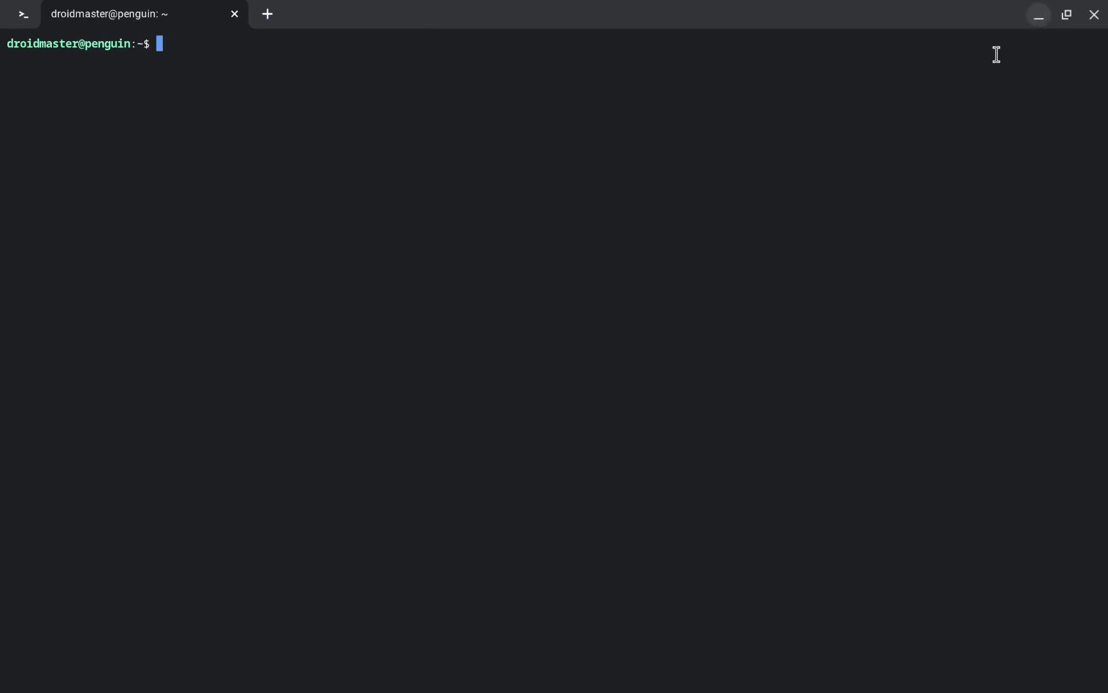
key(ctrl+shift+v)
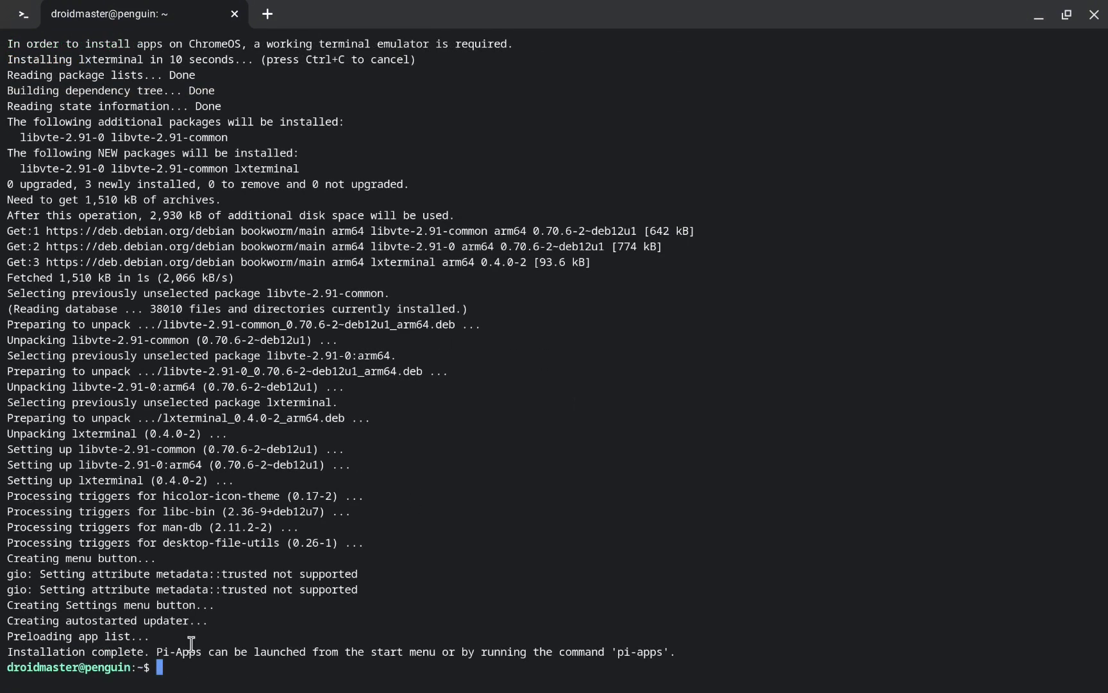
- Launch Pi-Apps from the Linux apps folder and maximize its window
key(super)
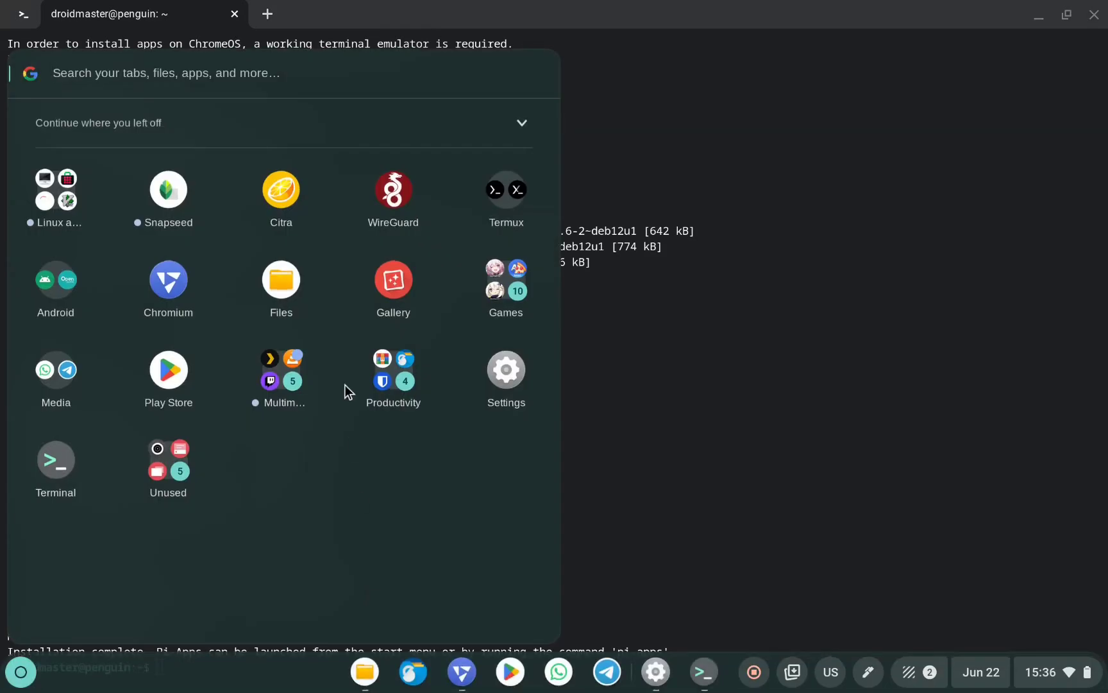
click(60, 201)
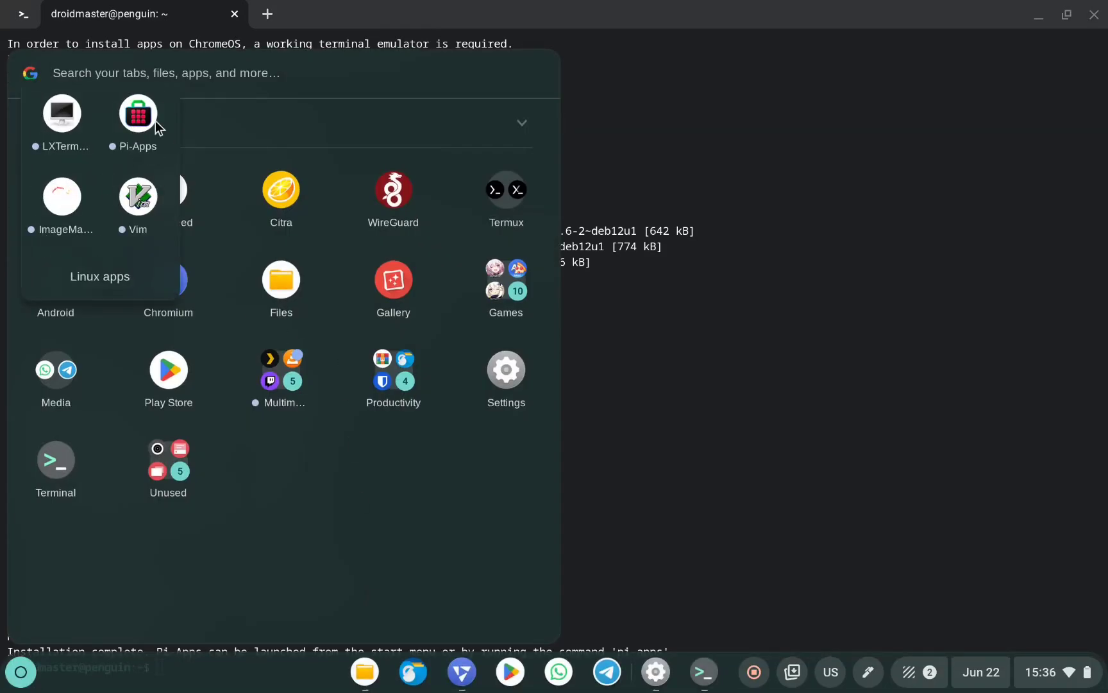
click(139, 116)
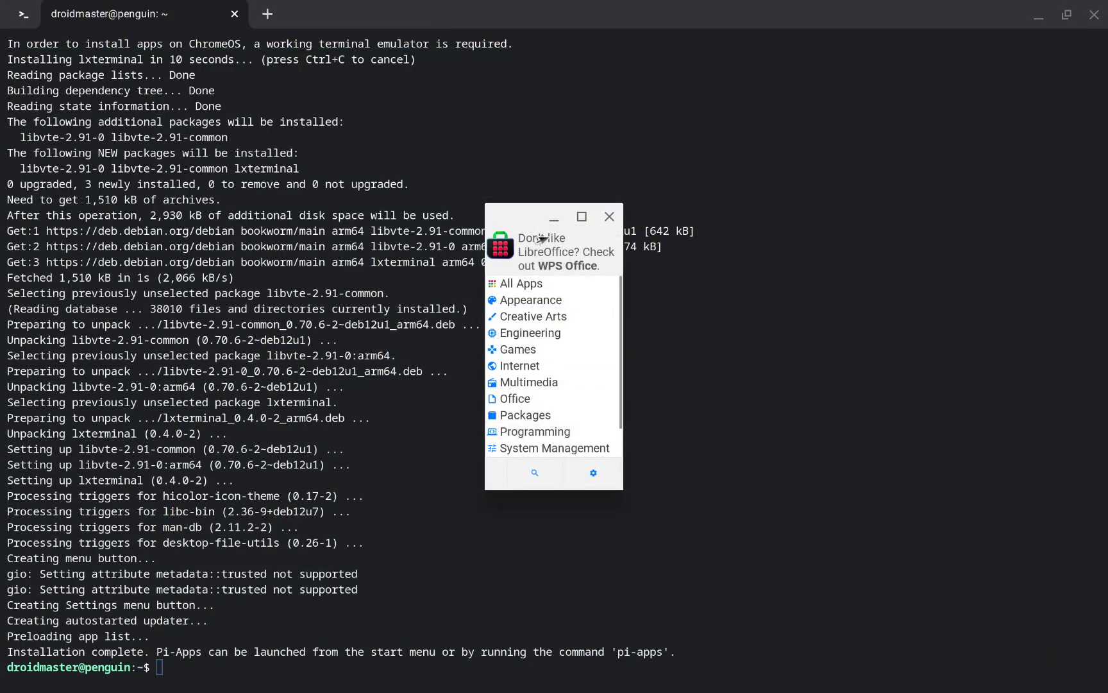
click(614, 186)
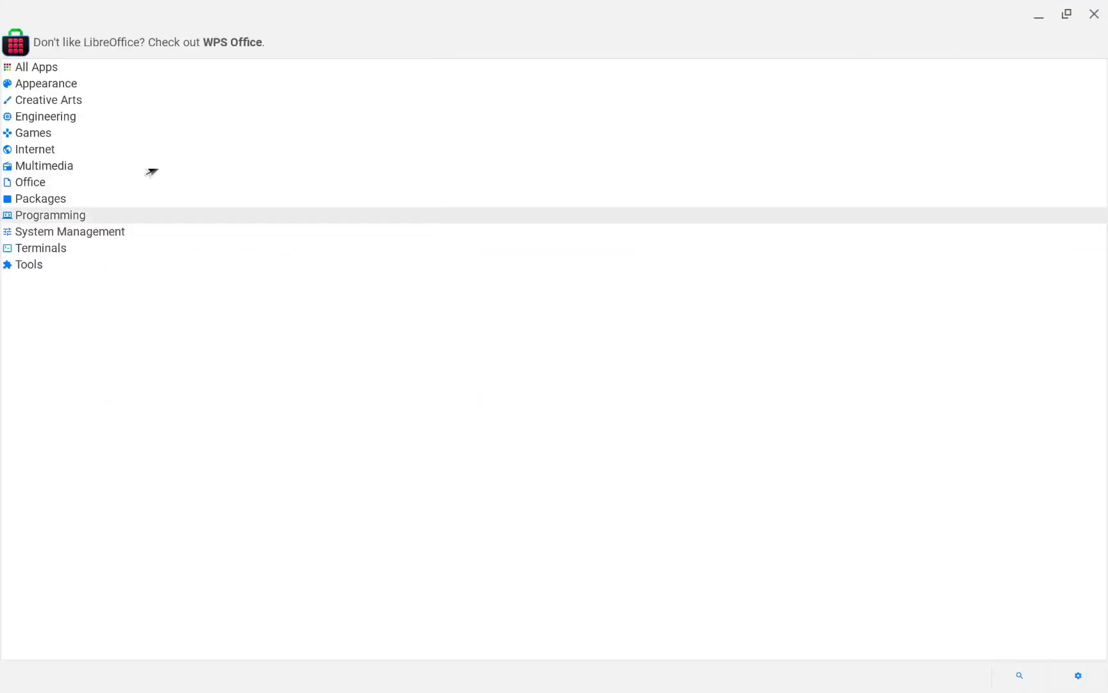
- Open the VSCodium details page from the full list of Pi-Apps applications
click(32, 68)
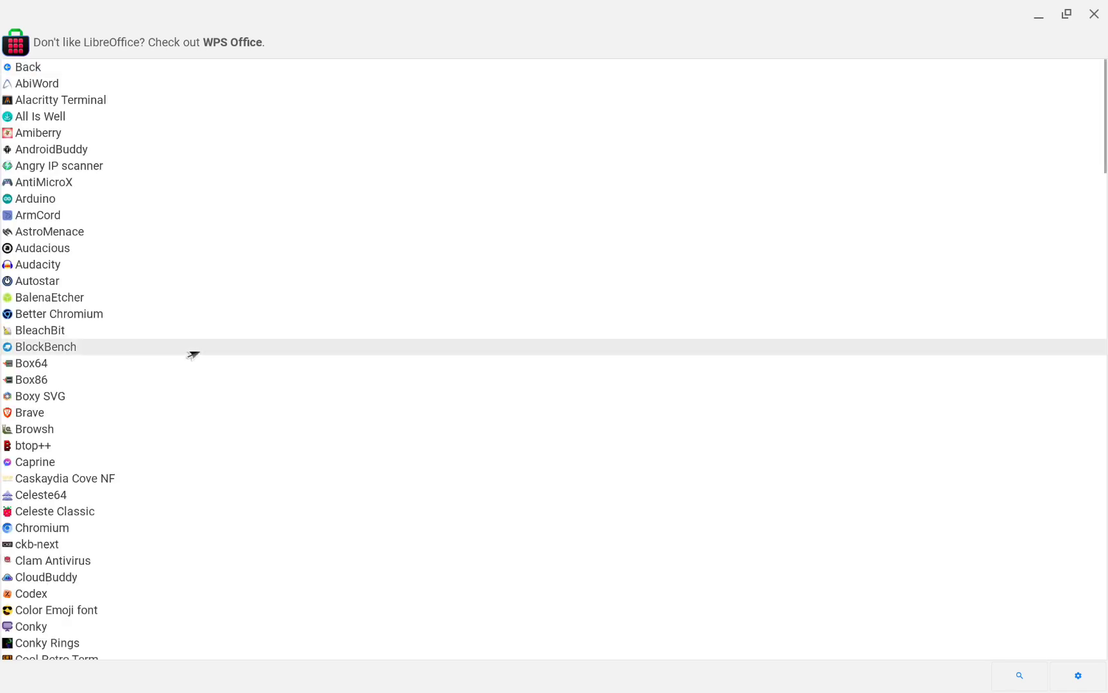
scroll(110, 487, down, 5)
scroll(113, 495, down, 20)
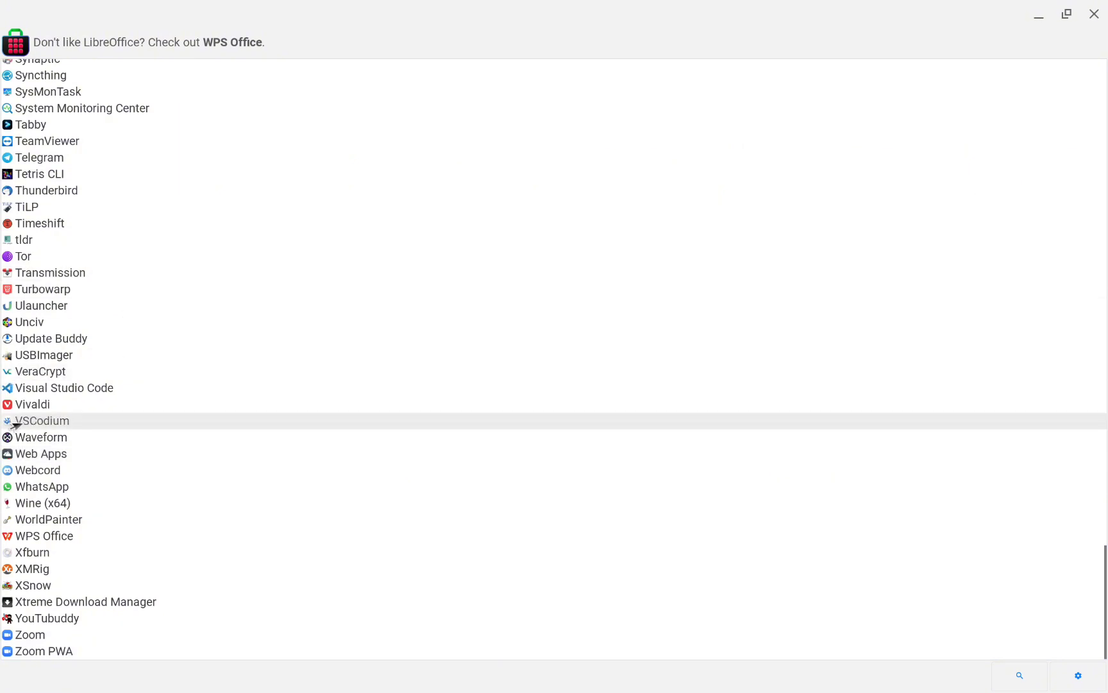
click(49, 421)
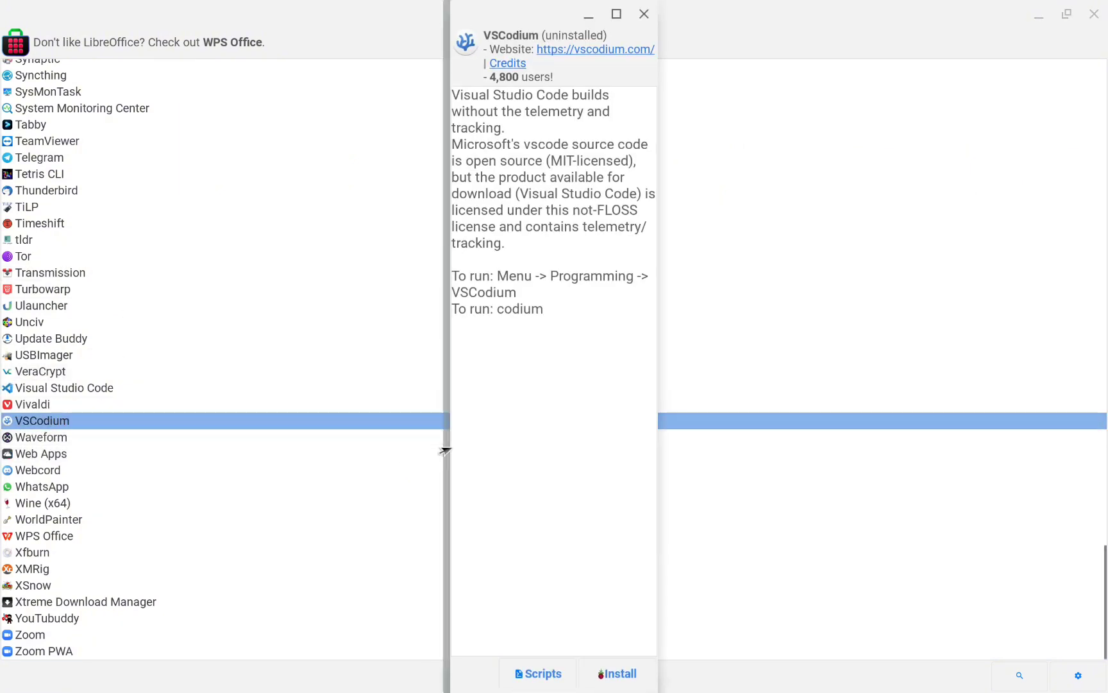
- Install VSCodium from its Pi-Apps details page and close the installation terminal once it finishes
click(613, 672)
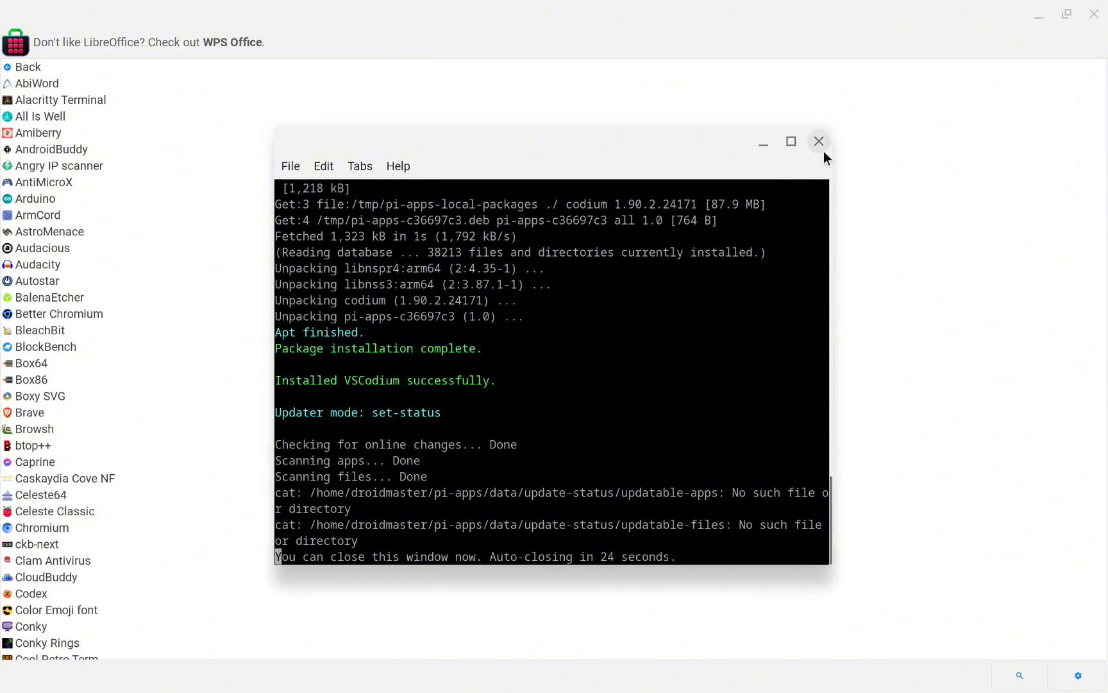
click(824, 151)
- Launch VSCodium from the Linux apps folder and maximize its window
mouse_move(374, 689)
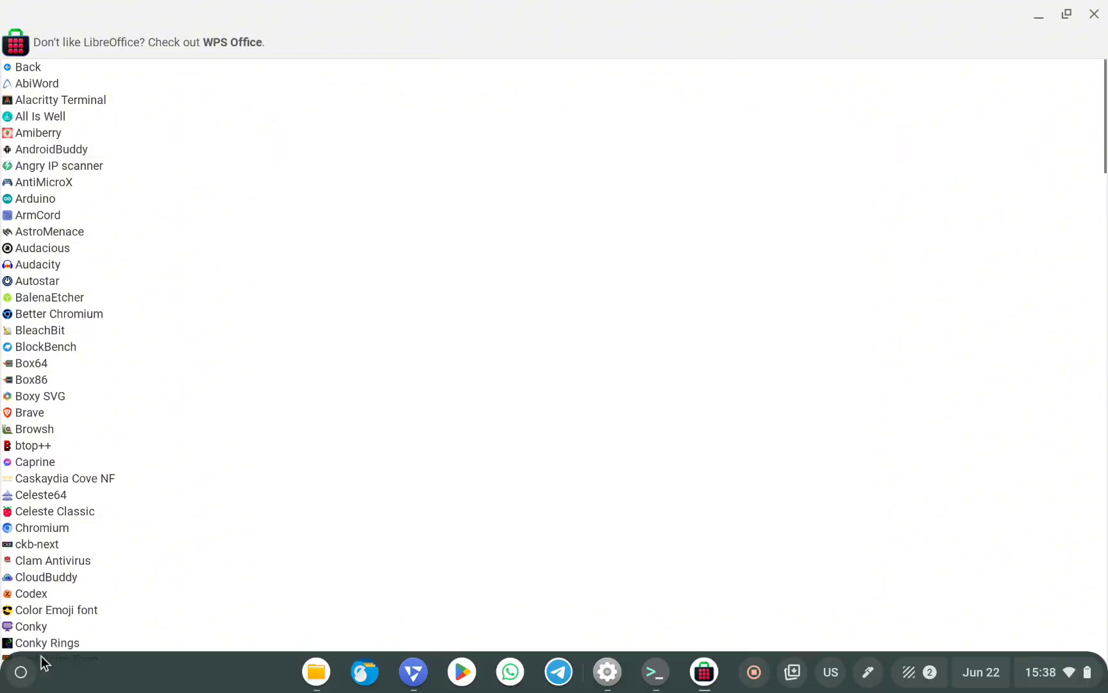
click(25, 672)
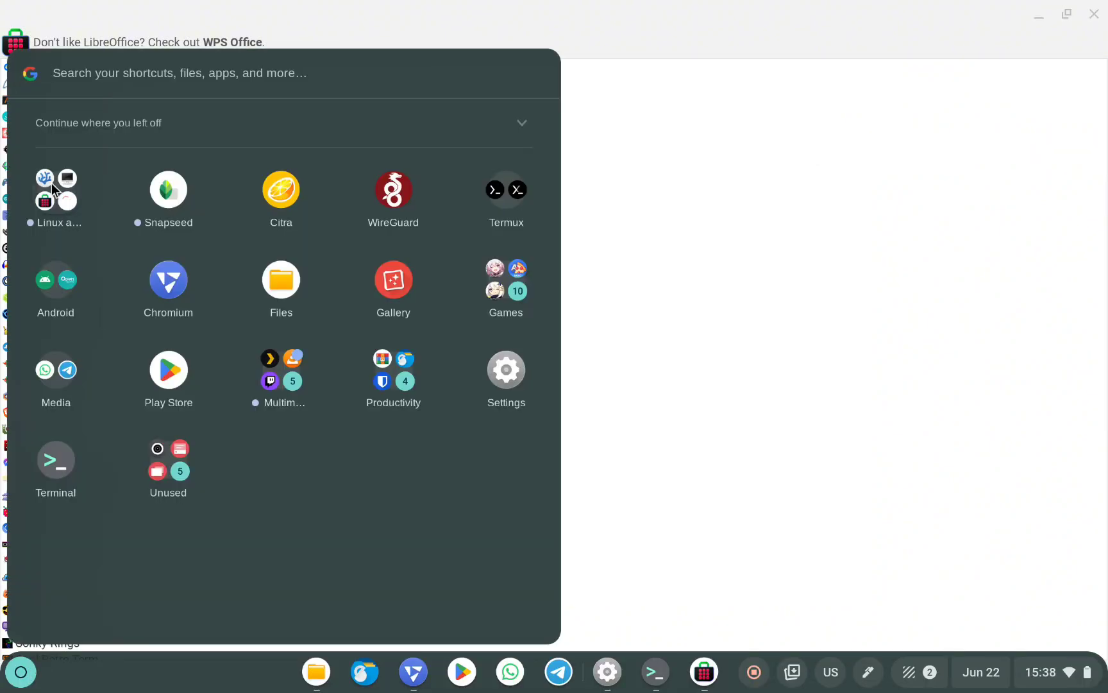
click(51, 183)
click(64, 126)
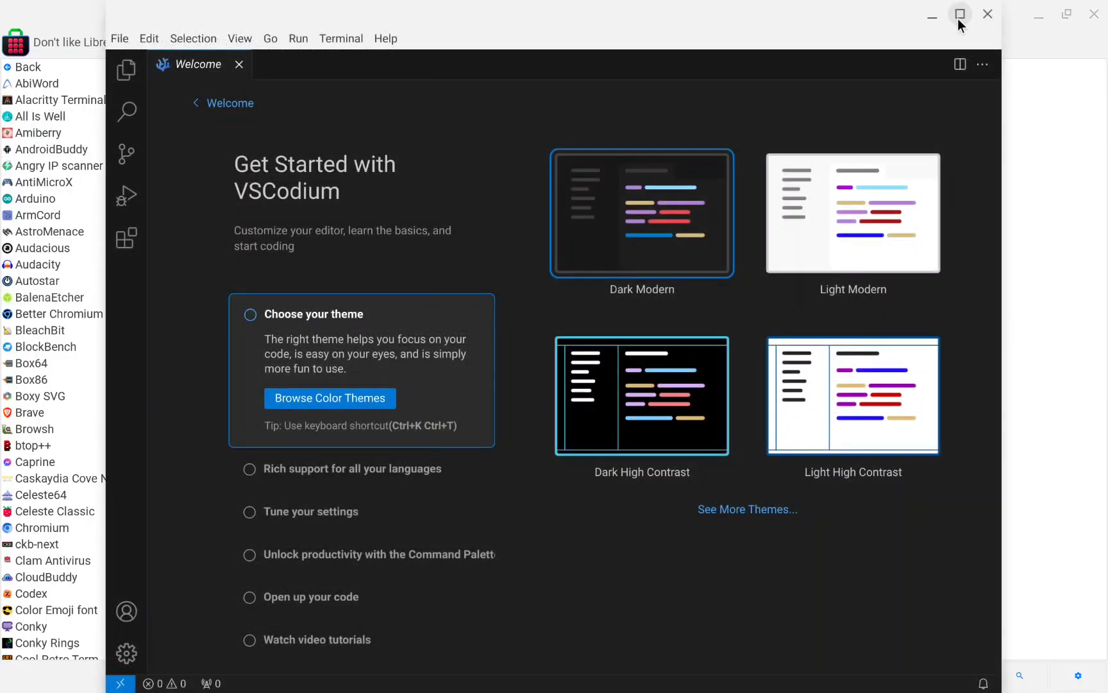
click(960, 15)
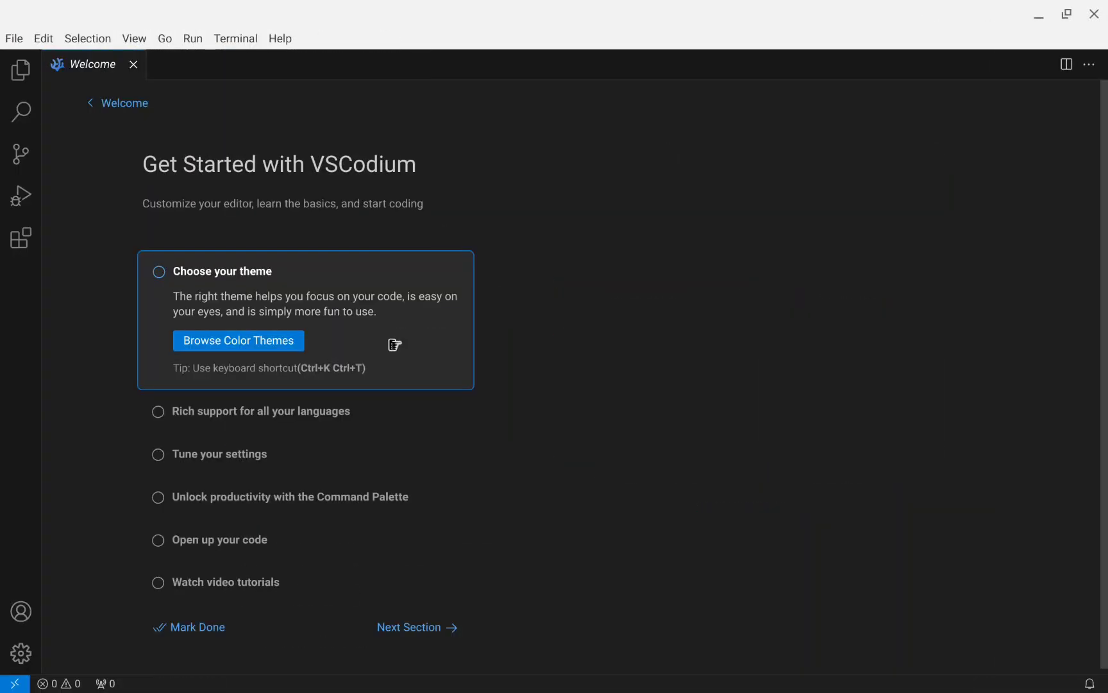
- Mark the Get Started walkthrough as done and create a new text file containing "This is a test"
click(178, 631)
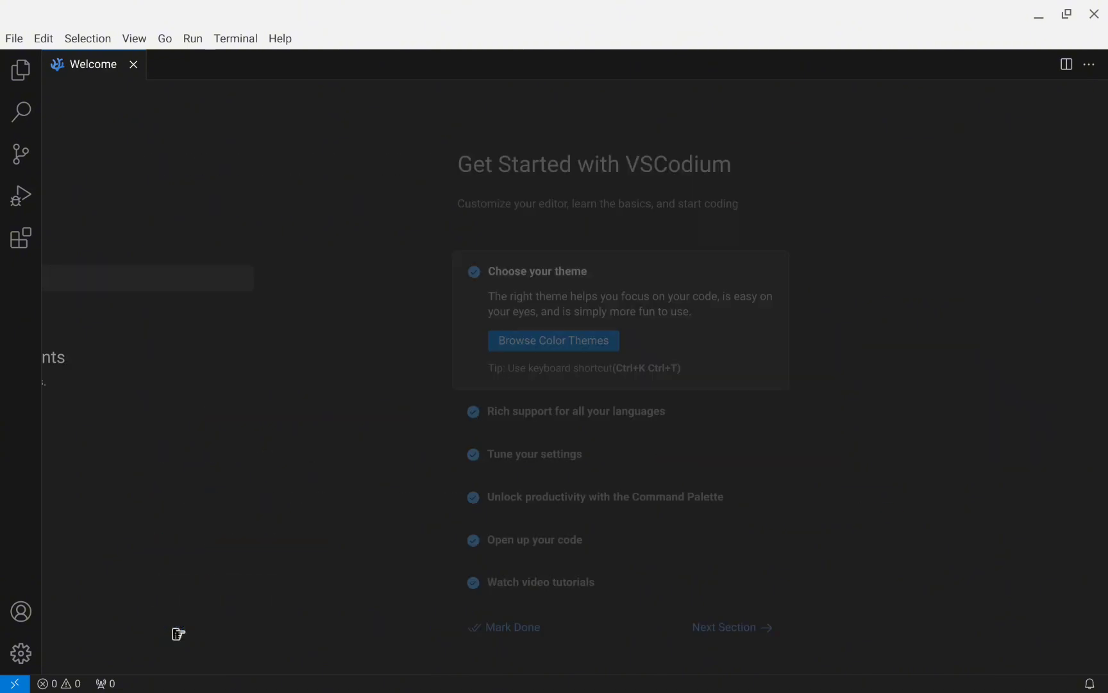
click(180, 274)
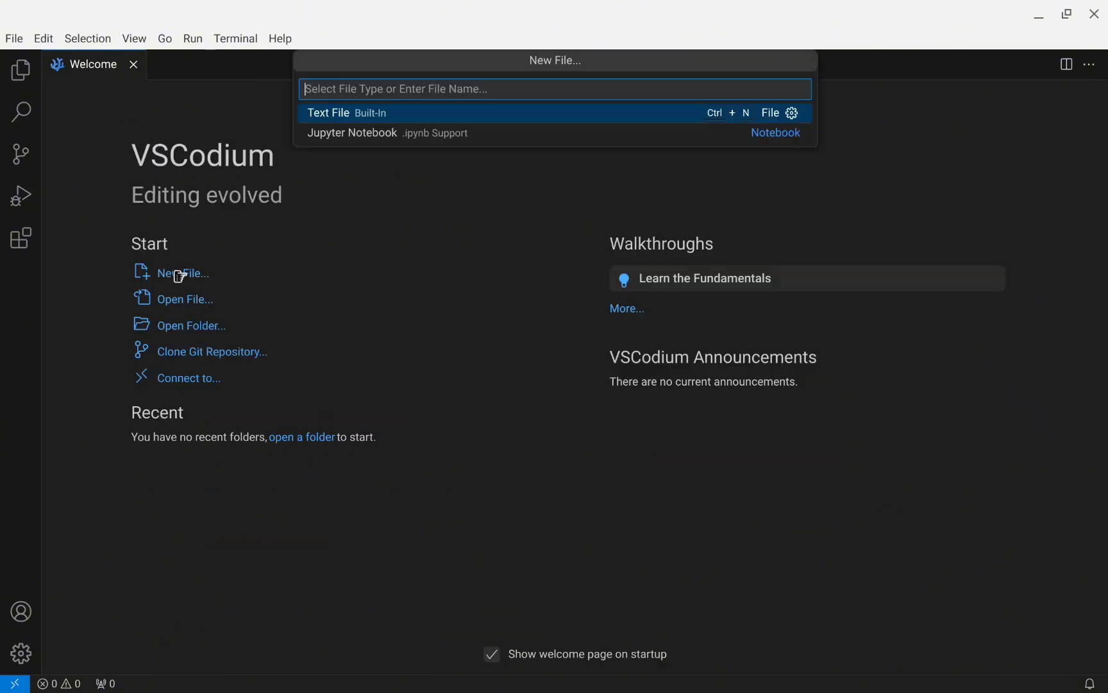
key(Return)
text(te)
key(BackSpace)
key(BackSpace)
text(This is a test)
- Switch to Pi-Apps and install Webcord and WPS Office from the application list
key(alt+Tab)
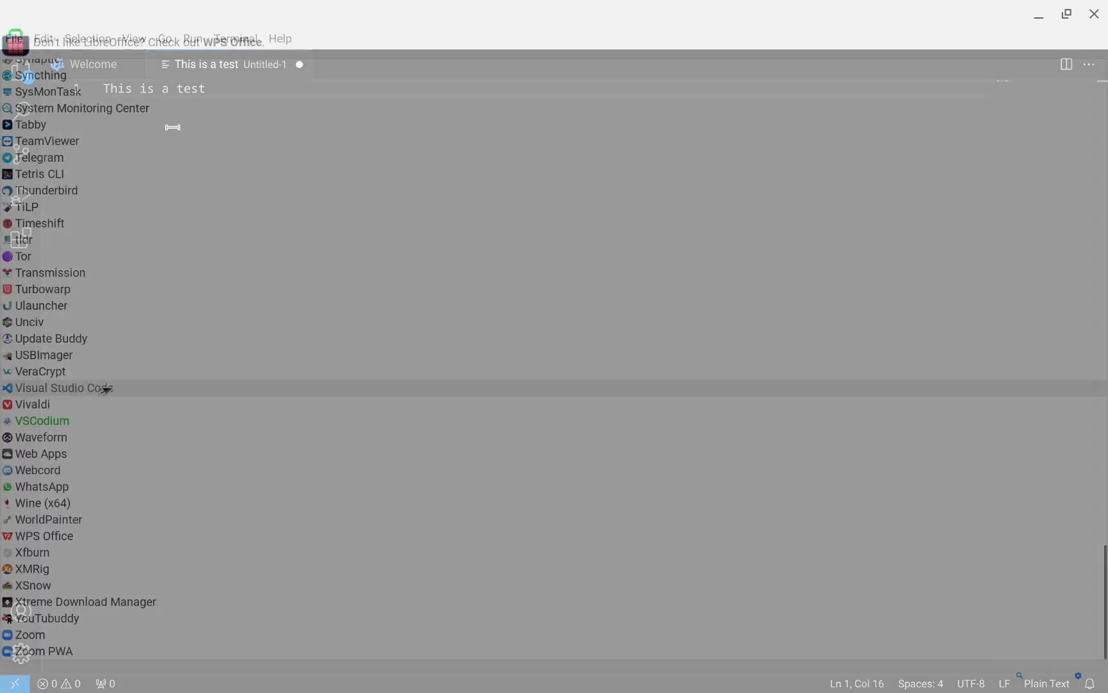
click(88, 469)
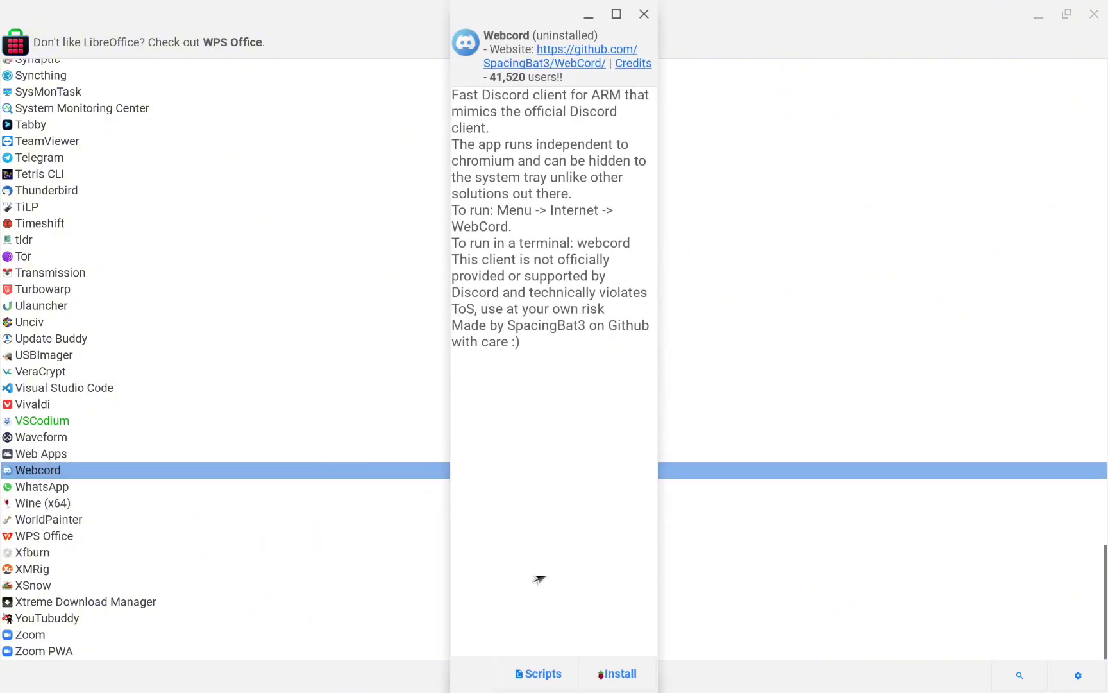
click(617, 674)
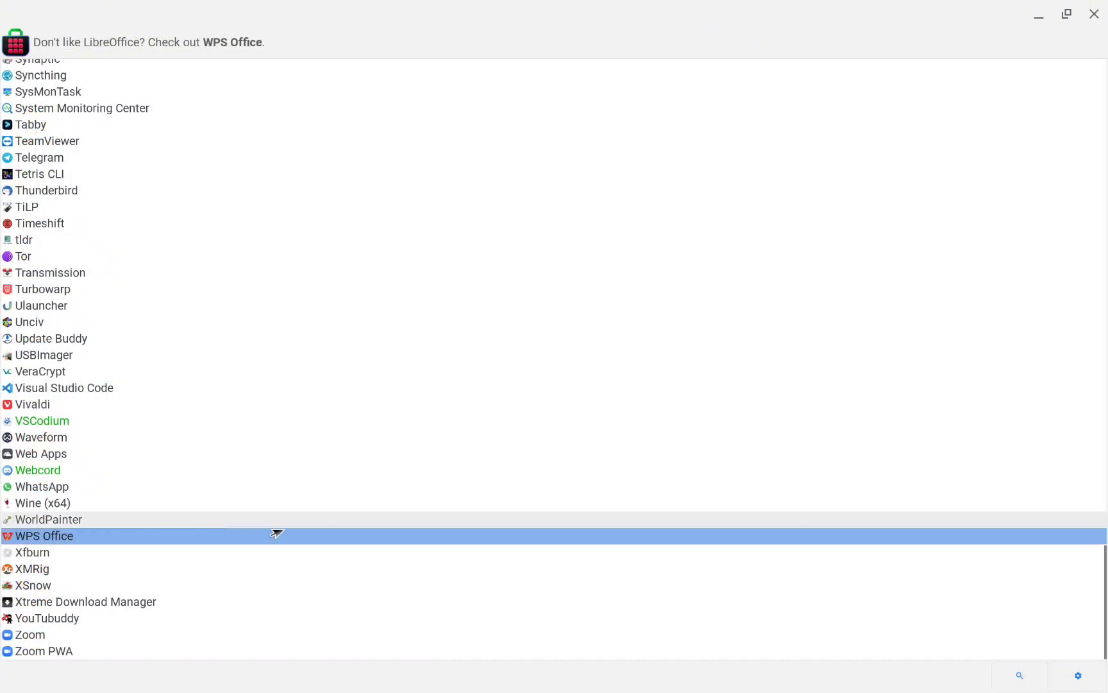
double_click(274, 535)
click(617, 674)
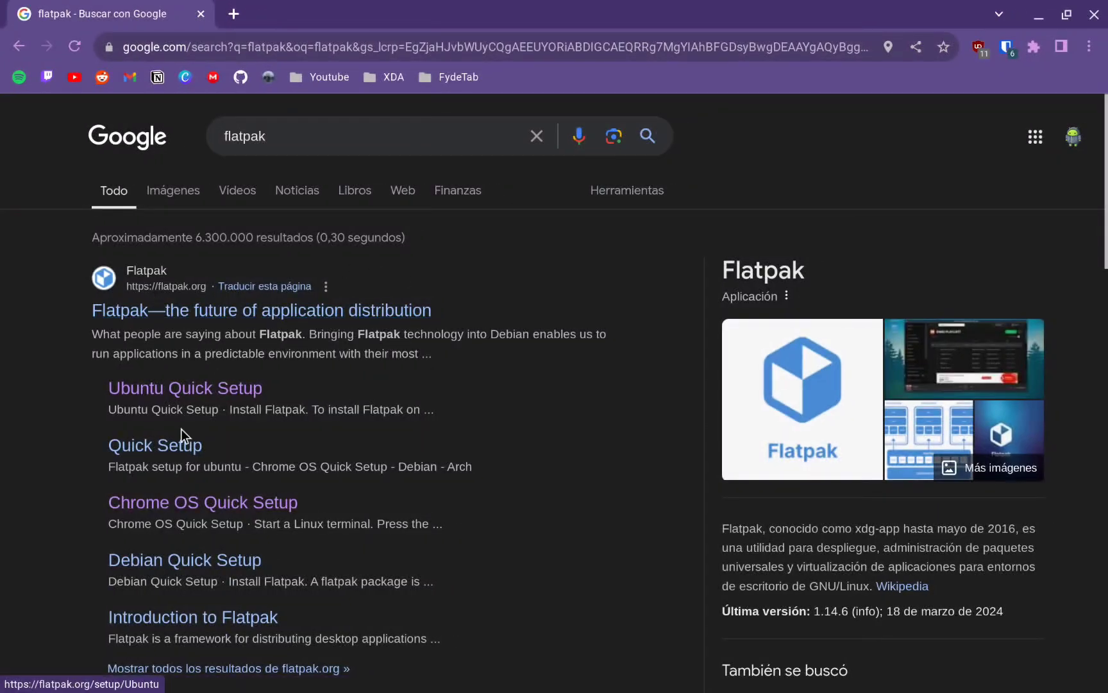
- Open Flatpak's Chrome OS Quick Setup page from the search results and copy the "sudo apt install flatpak" command
click(154, 503)
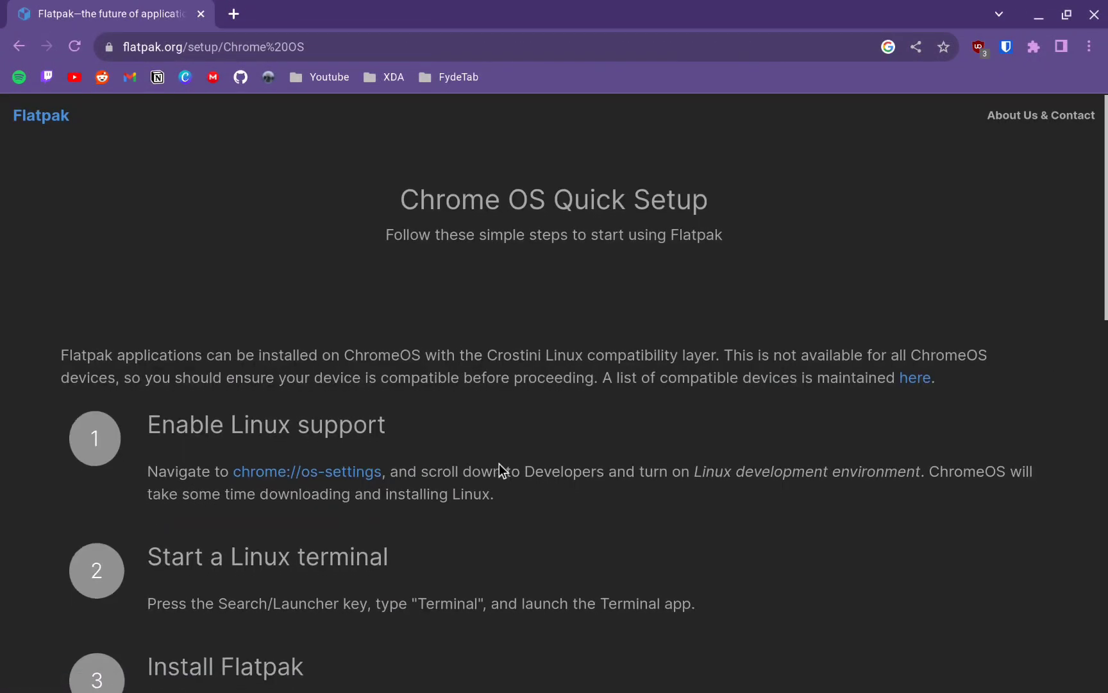
scroll(499, 464, down, 5)
scroll(499, 465, down, 7)
scroll(499, 465, up, 7)
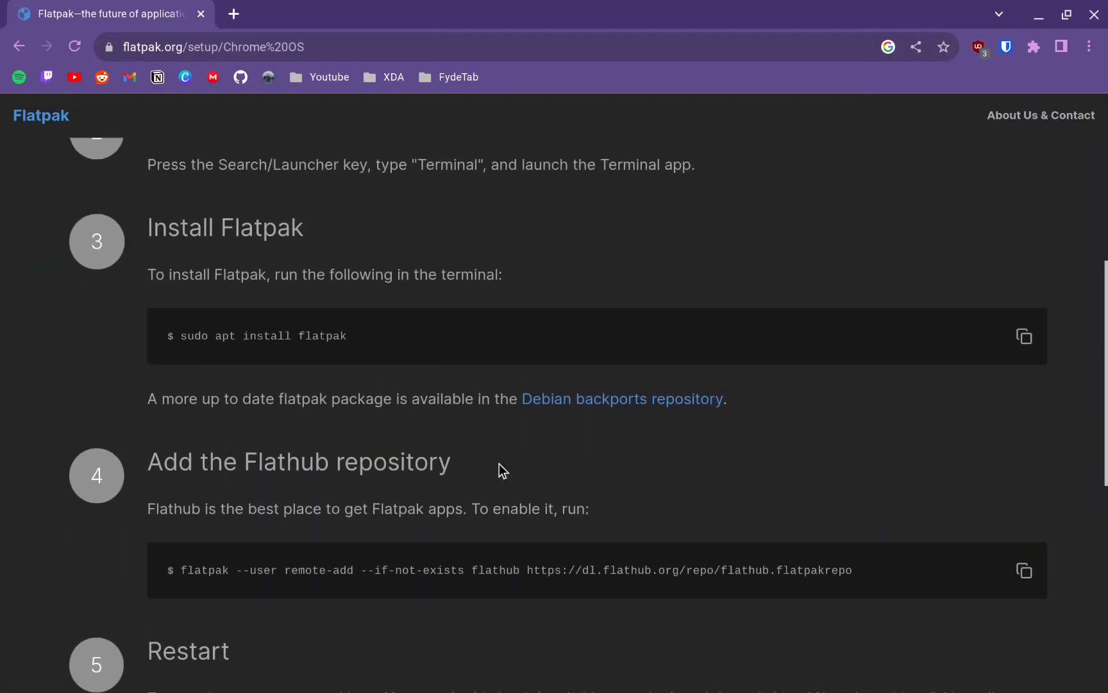
click(1025, 494)
- Open a penguin session in the Terminal app and run the copied "sudo apt install flatpak" command
key(super)
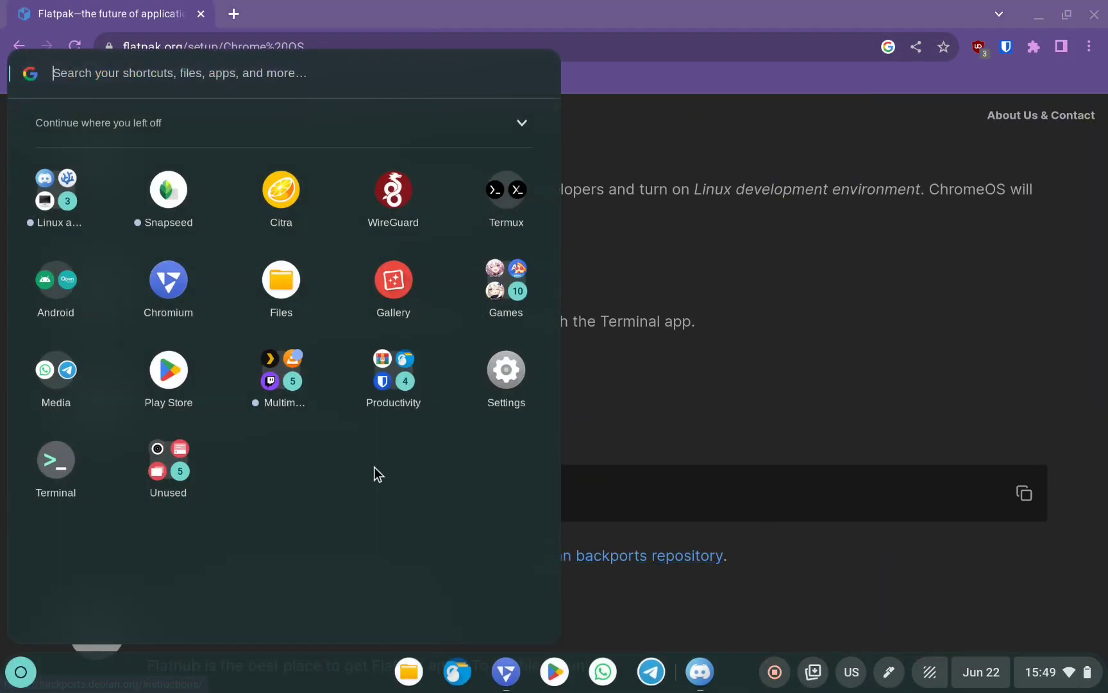
click(58, 465)
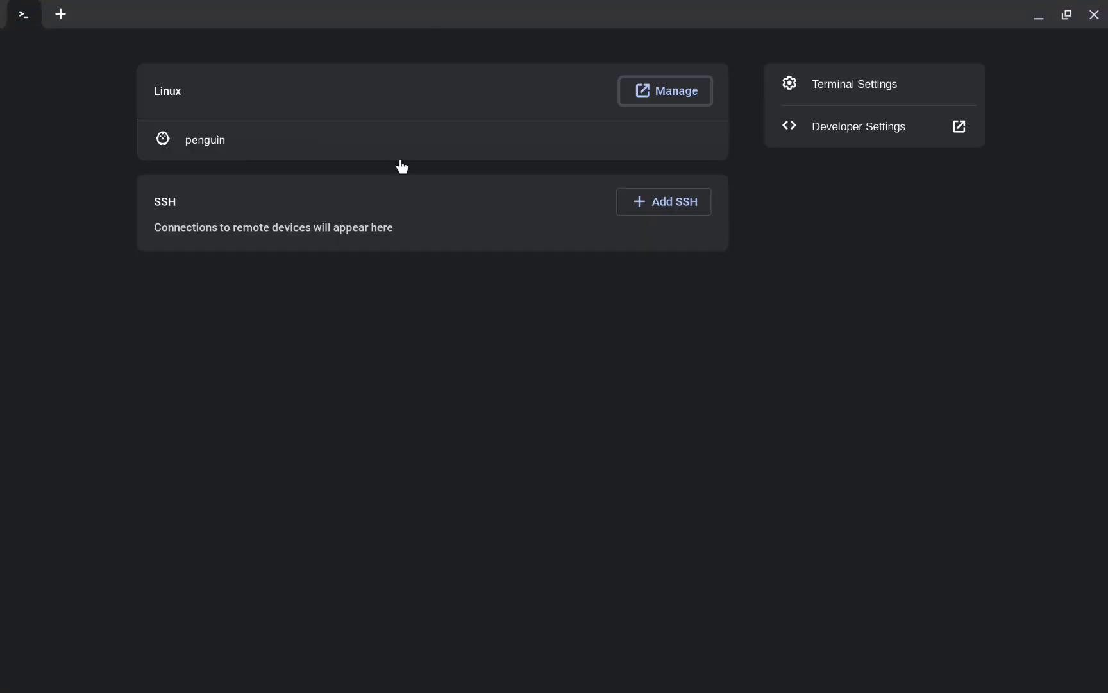
click(352, 152)
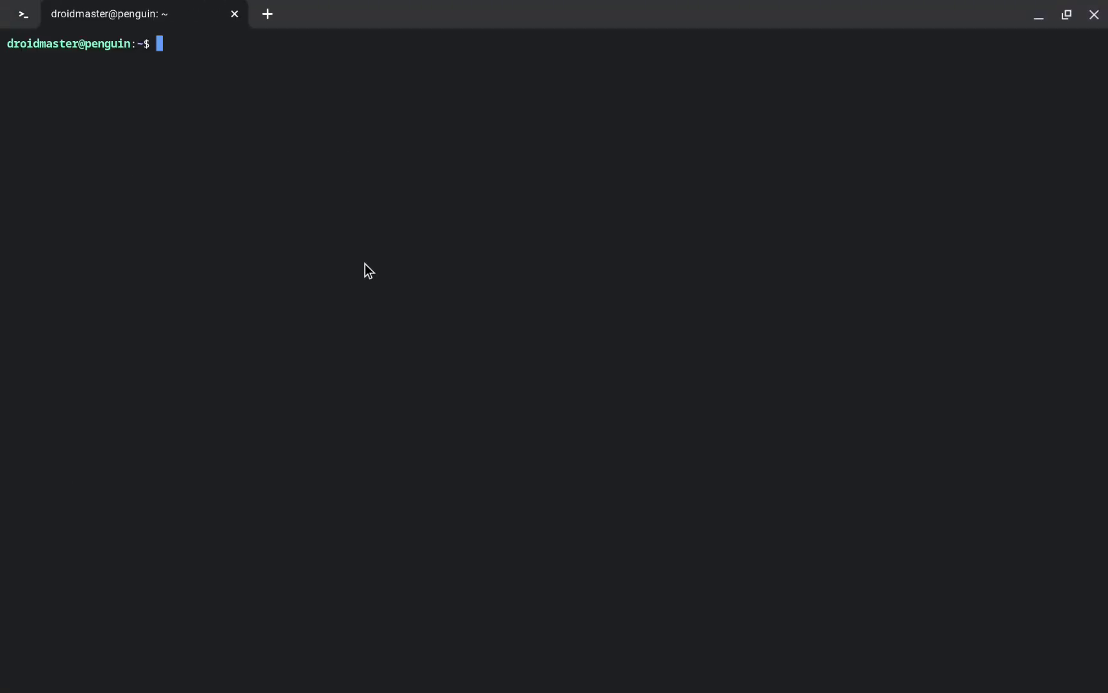
key(ctrl+shift+v)
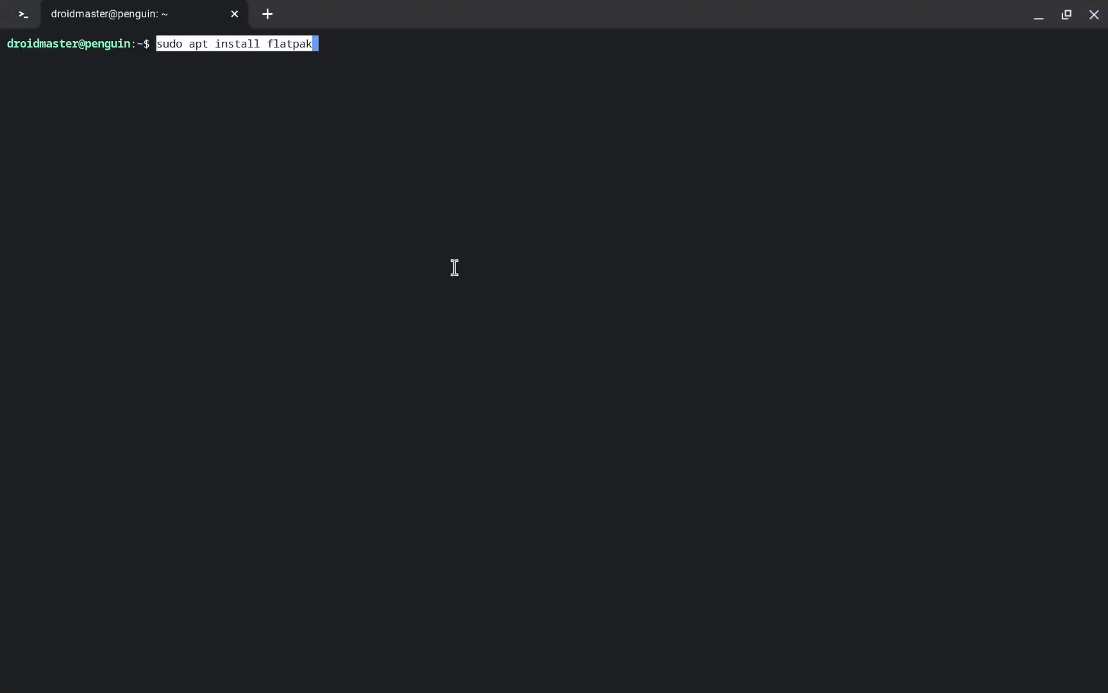
key(Return)
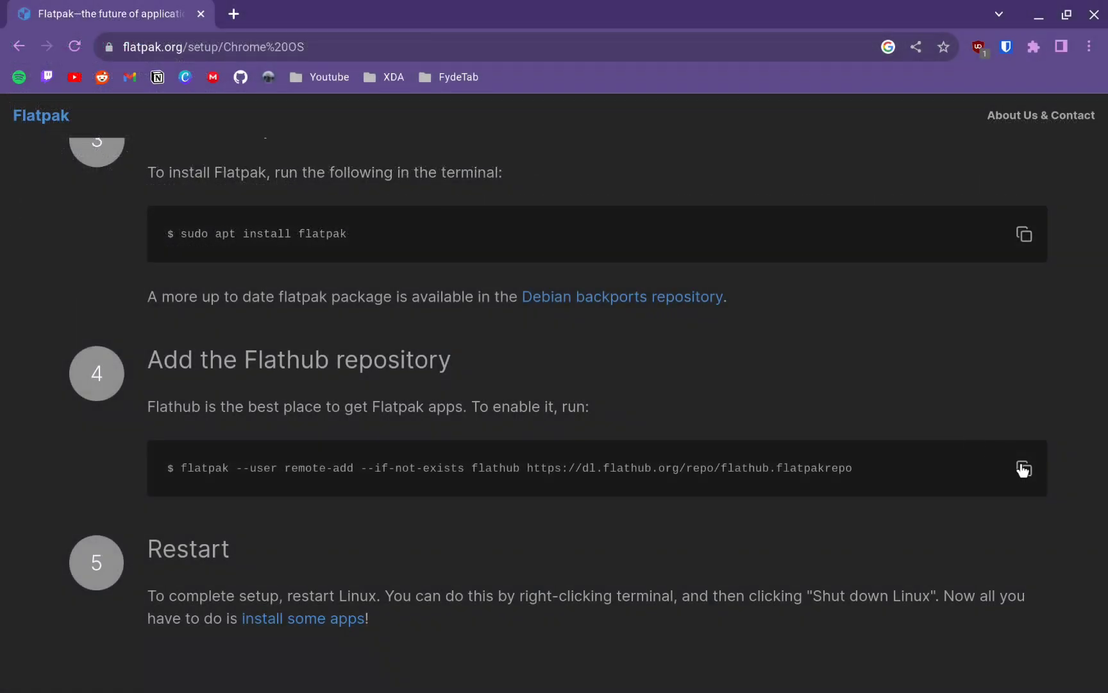
click(1024, 469)
mouse_move(593, 689)
click(717, 670)
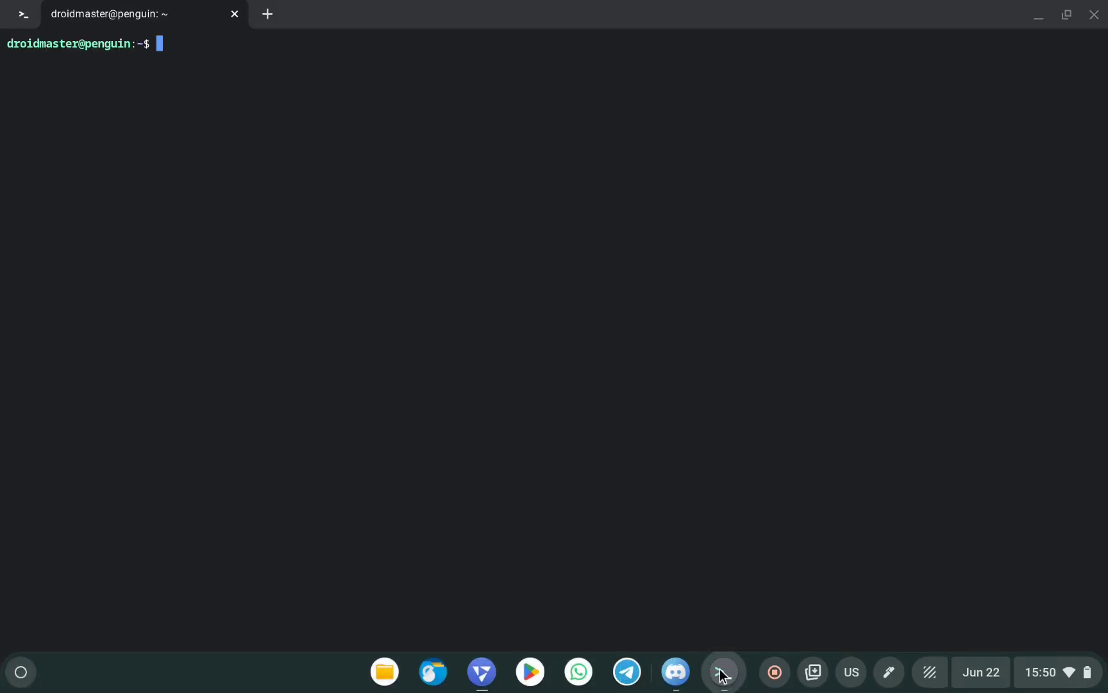
key(ctrl+shift+v)
key(Return)
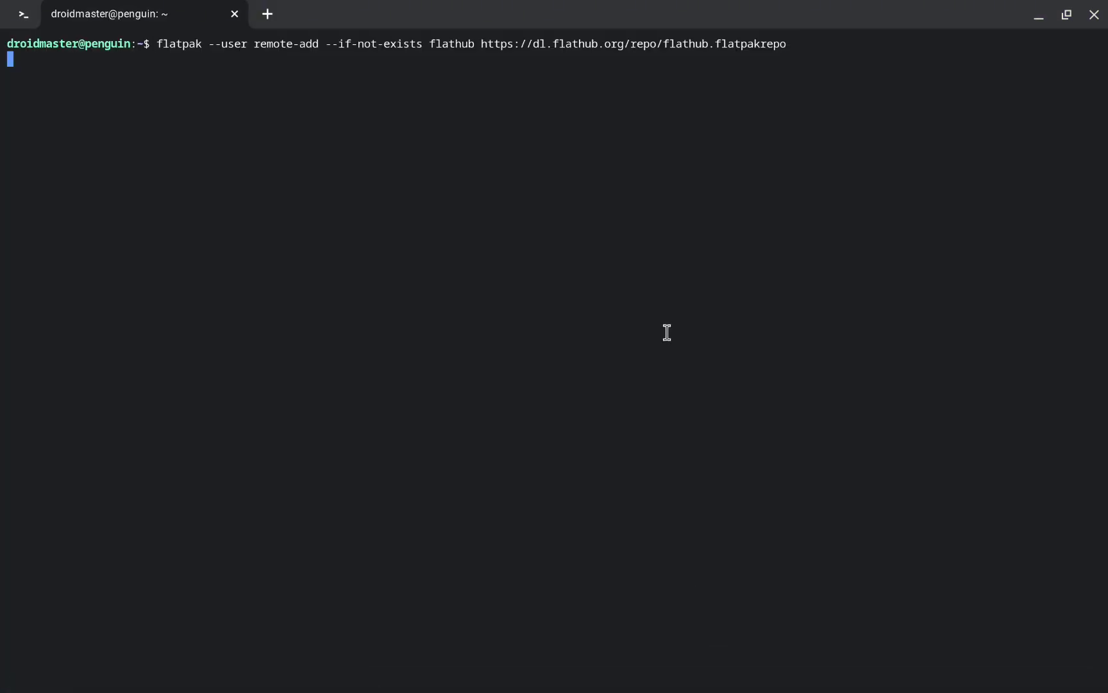
- Switch to the browser, open Flathub from the setup page's "install some apps" link, and browse its Popular, New, Updated, Productivity and Graphics apps
key(alt+Tab)
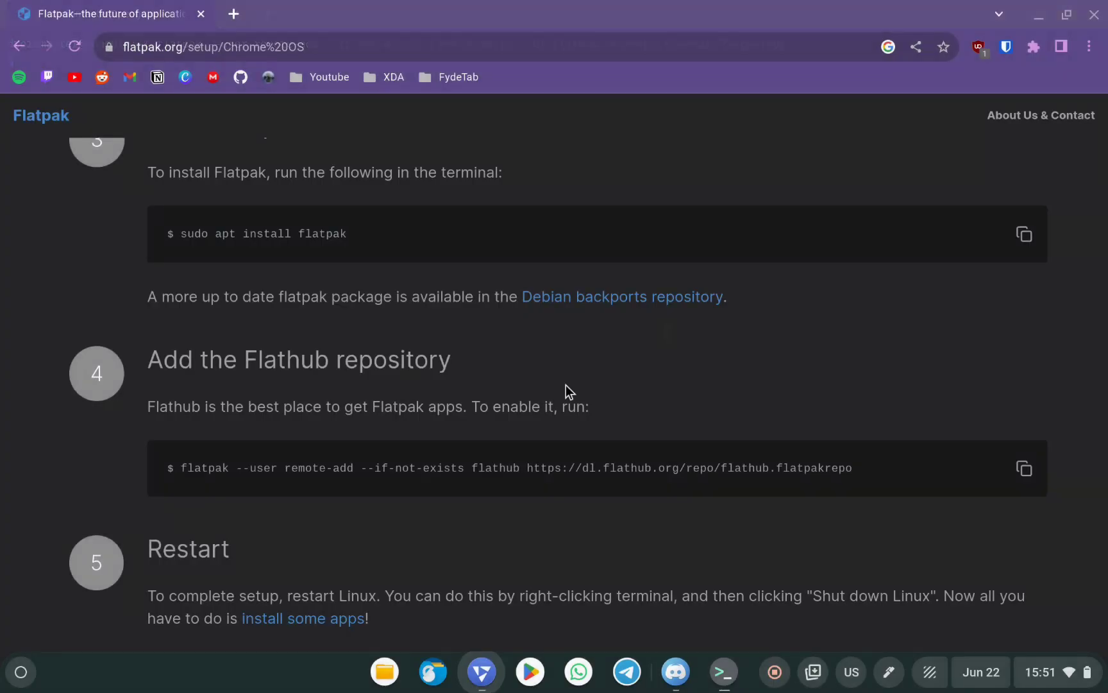
click(296, 618)
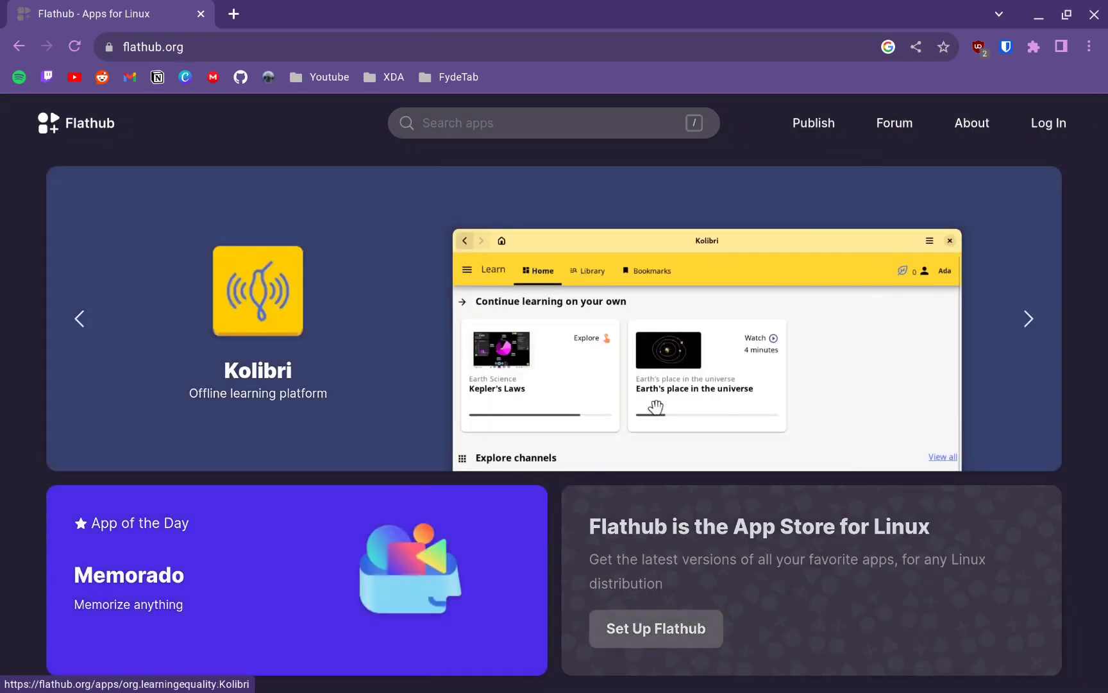
scroll(656, 407, down, 7)
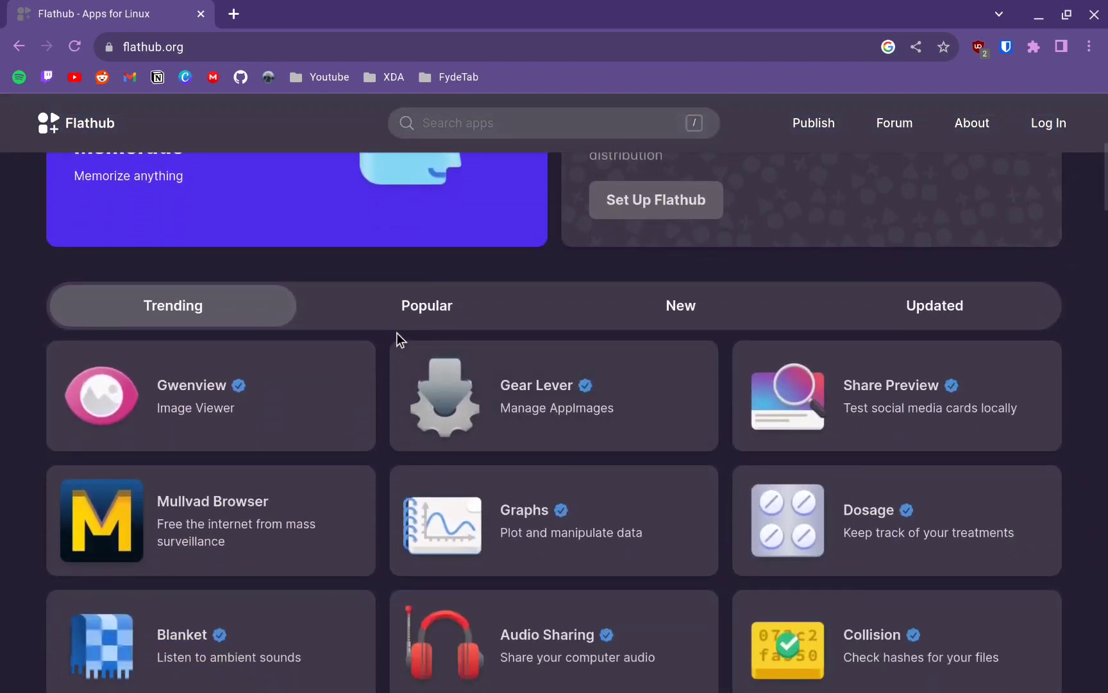
click(438, 314)
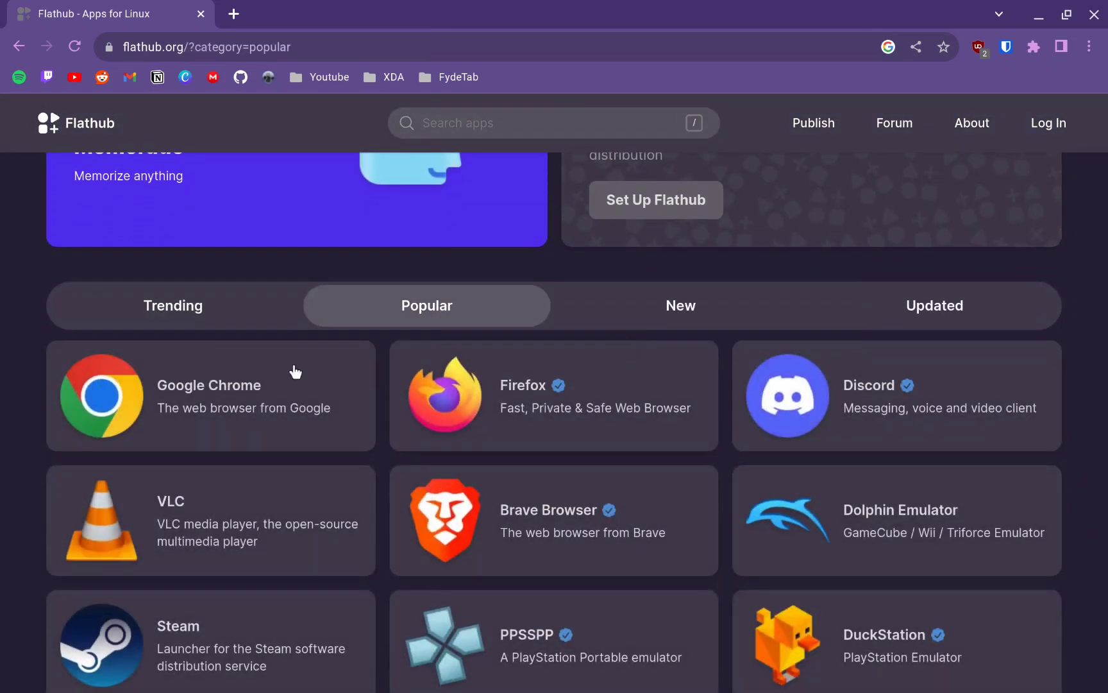
click(688, 307)
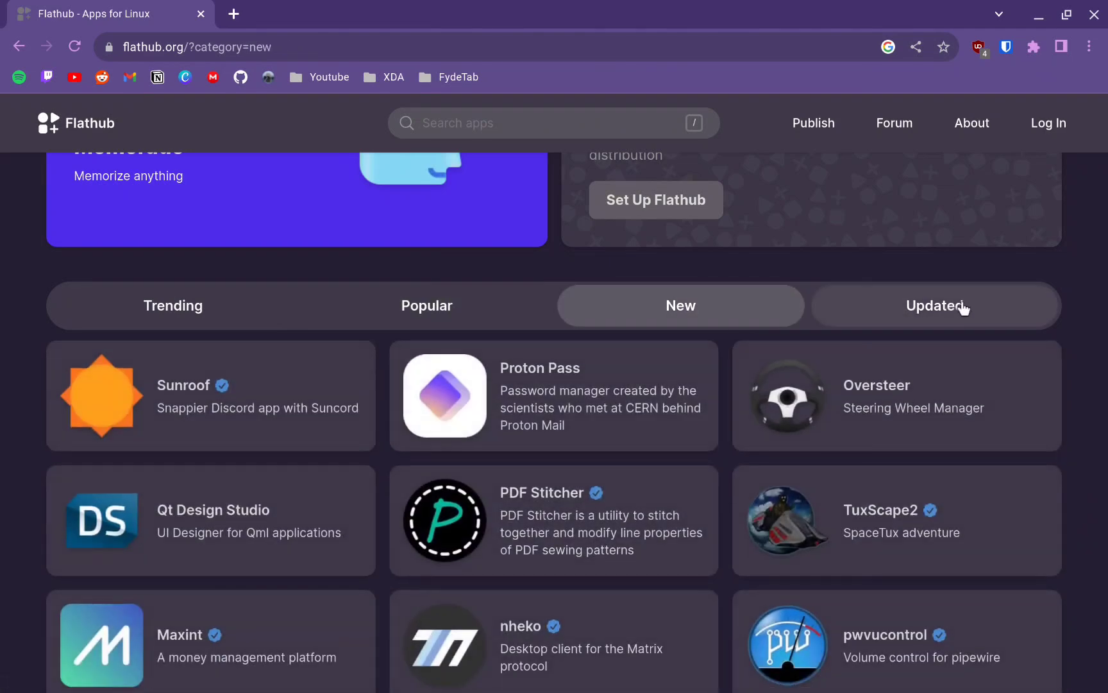
click(965, 308)
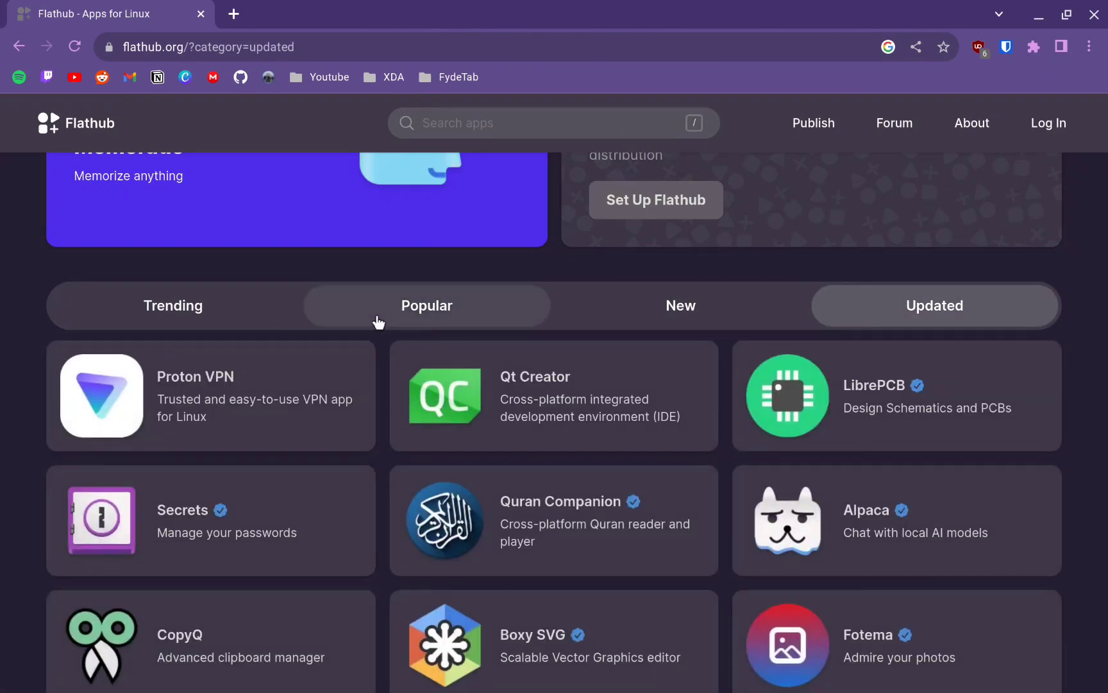
click(427, 319)
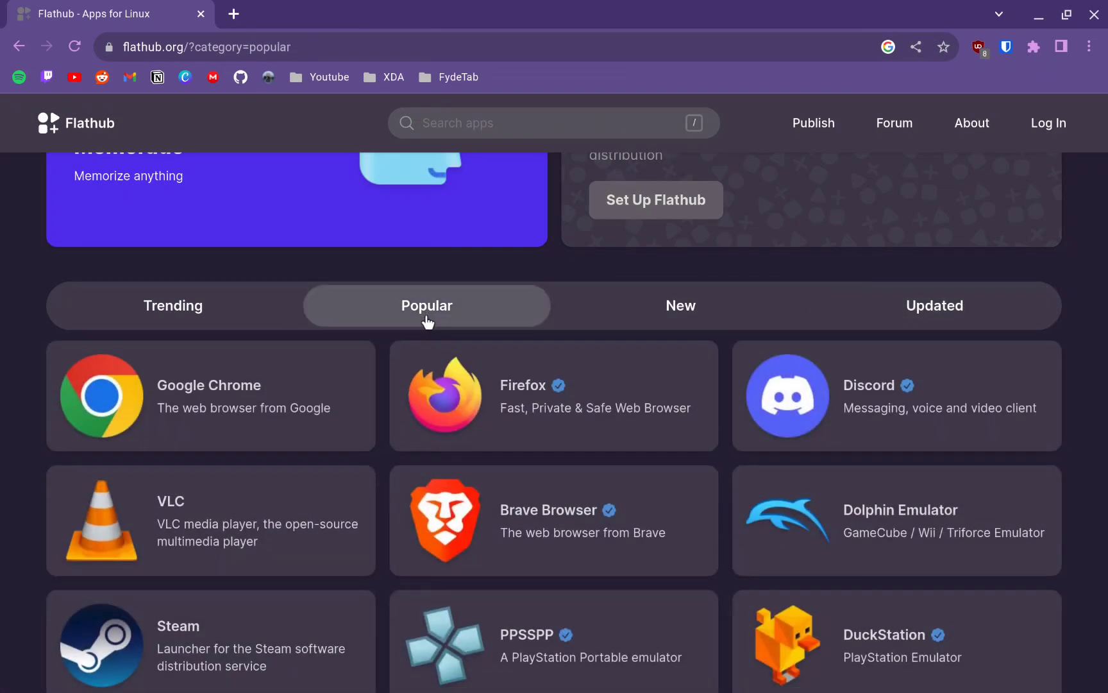
scroll(414, 444, down, 5)
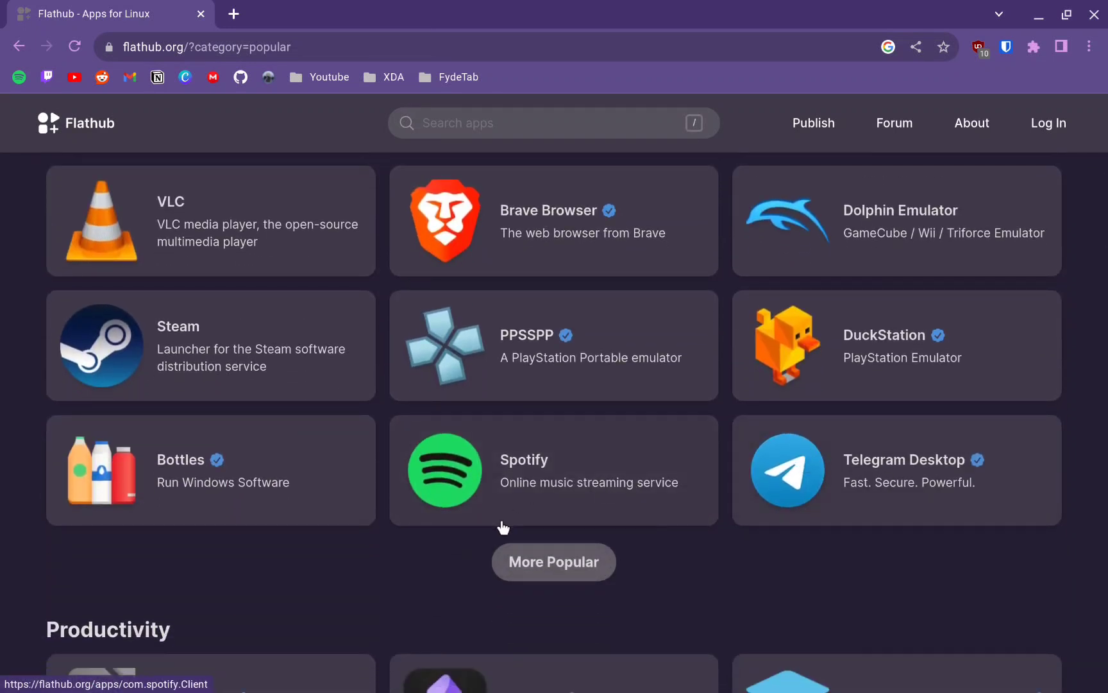
scroll(571, 569, down, 5)
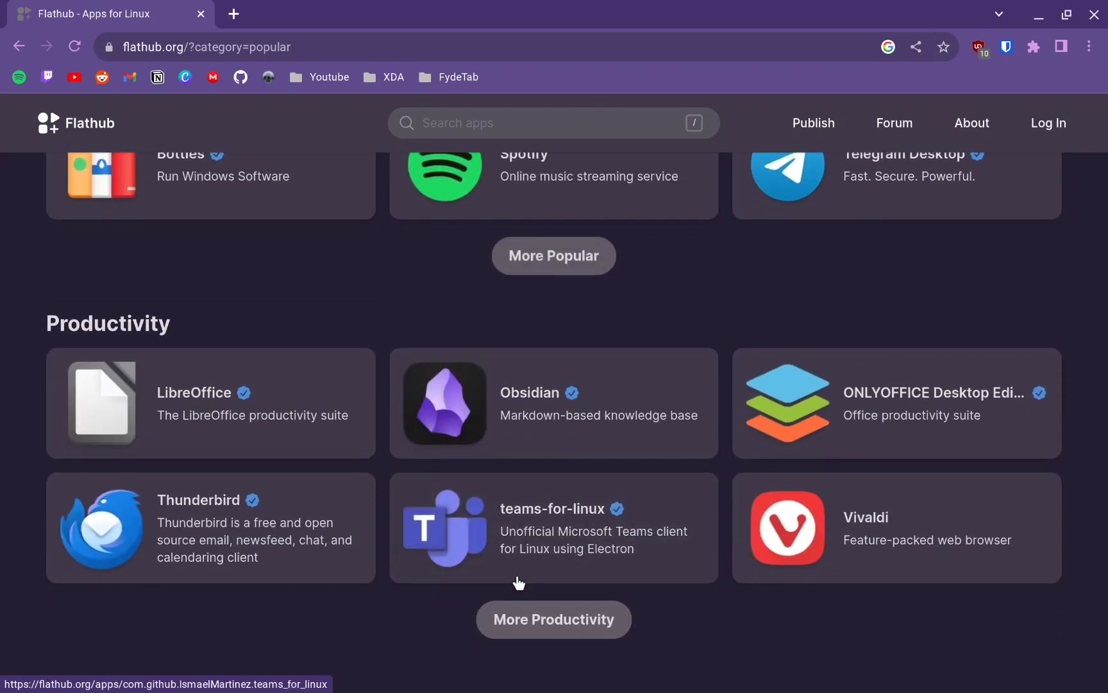
scroll(518, 582, down, 2)
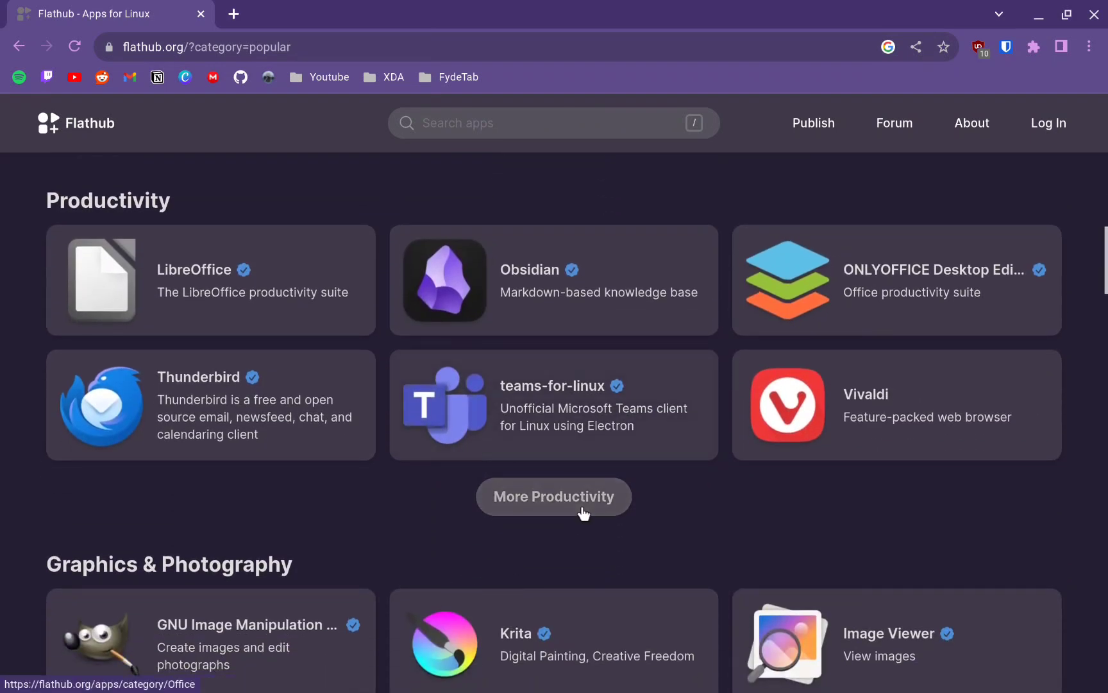
scroll(438, 499, down, 4)
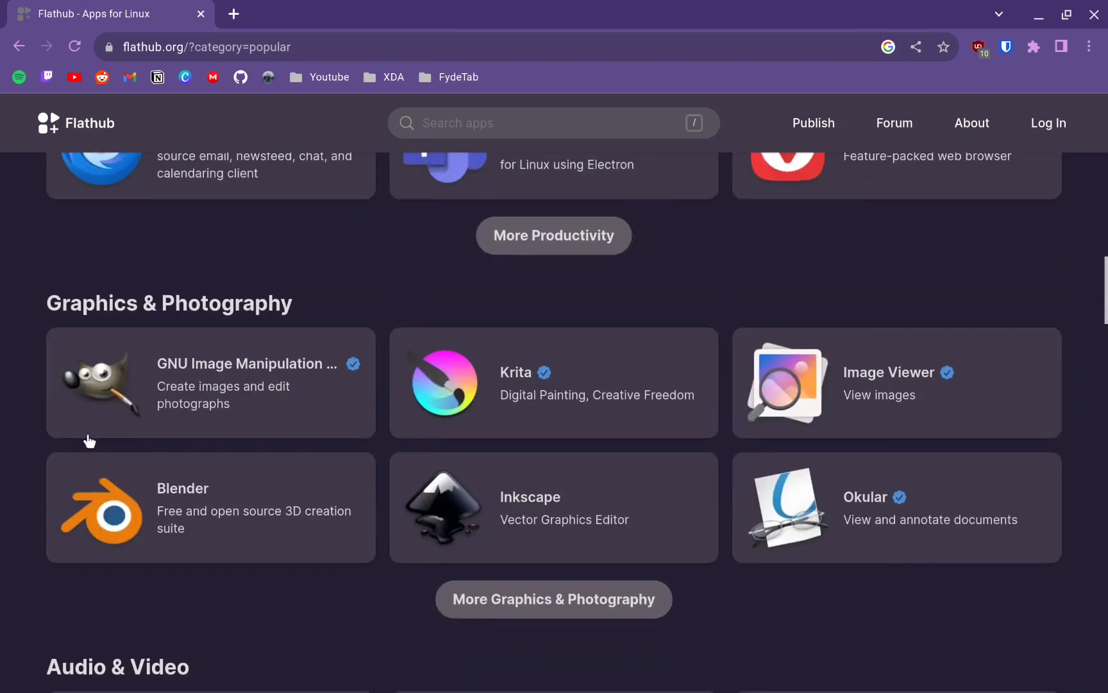
- Get the manual install command from the GNU Image Manipulation Program page and run "flatpak install flathub org.gimp.GIMP" in a cleared terminal
click(224, 374)
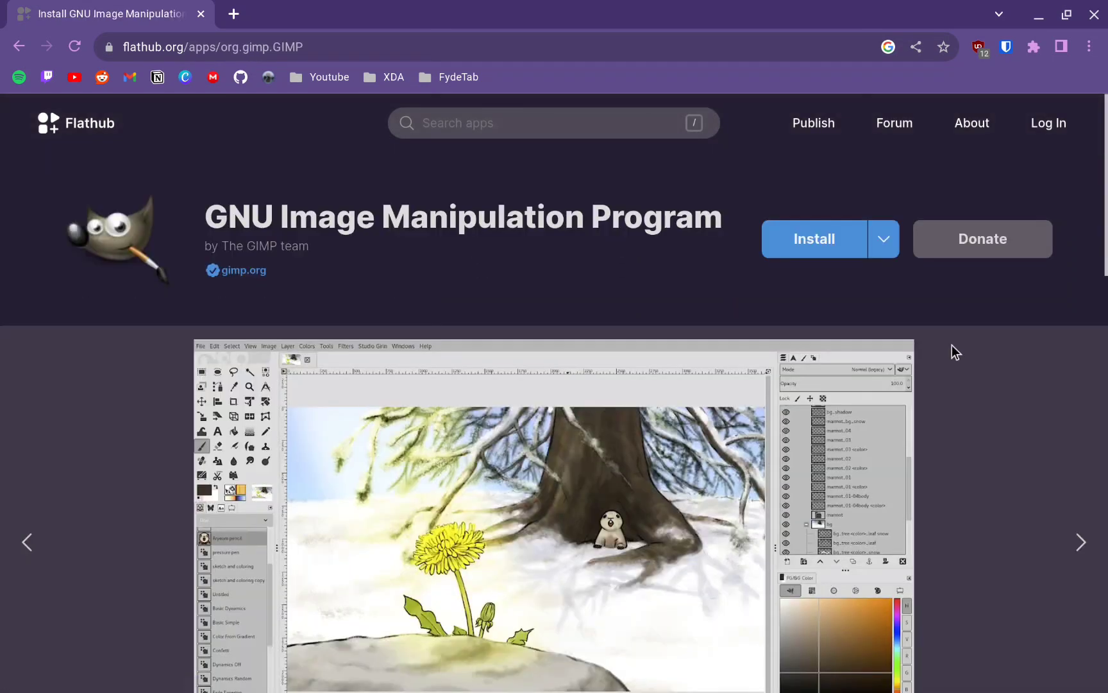
click(892, 246)
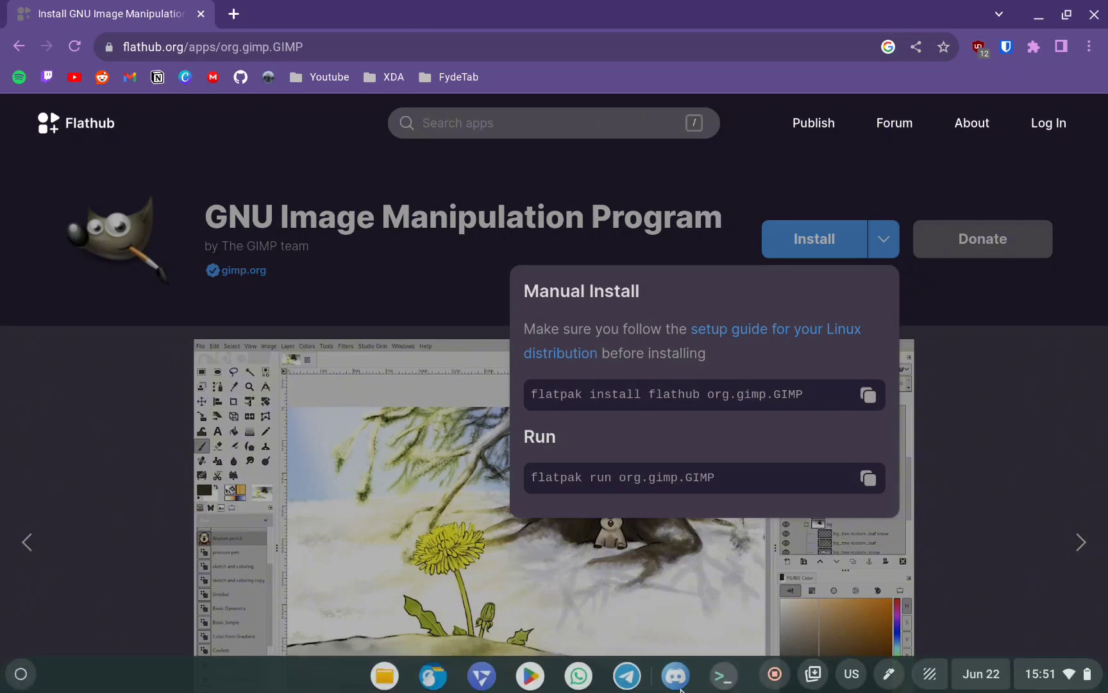
click(719, 676)
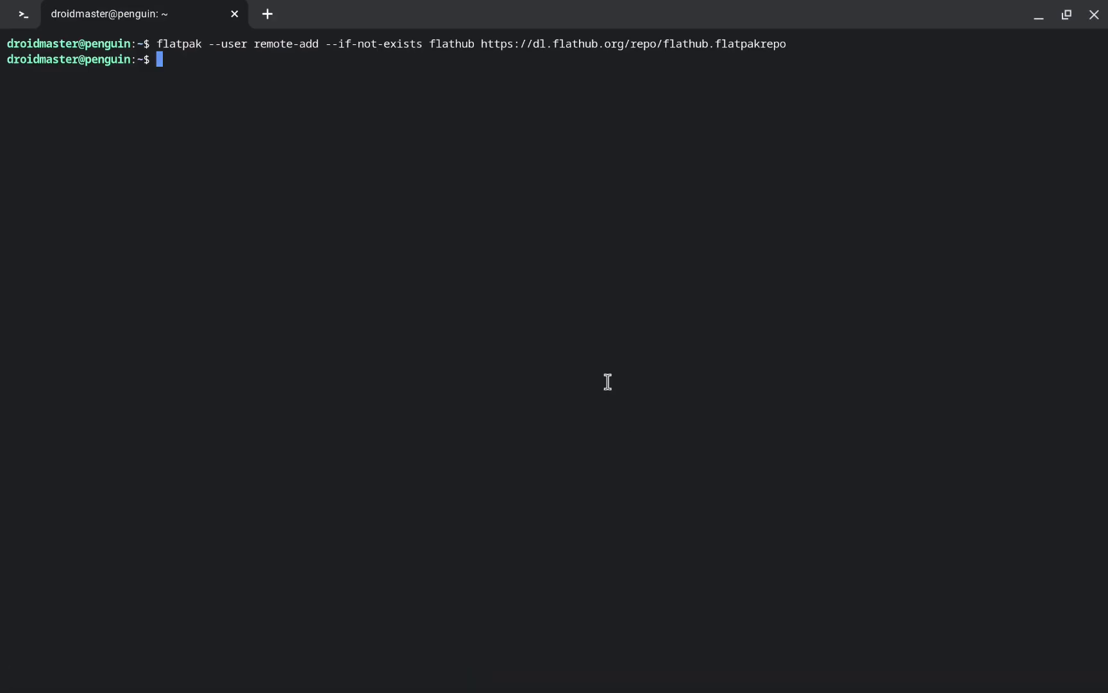
key(ctrl+l)
text(flatpak install flathub org.gimp.GIMP)
key(Return)
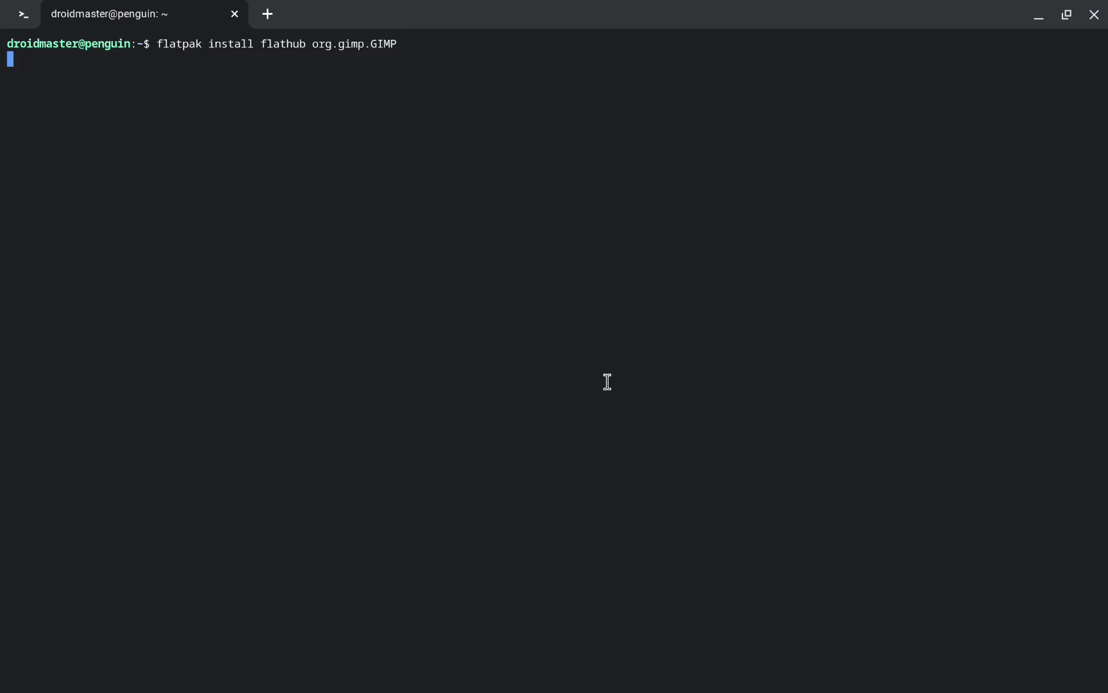
- Answer Y to install the required GIMP runtime, launch GNU Image Manipulation Program from the Linux apps folder, and maximize its window
text(Y)
key(Return)
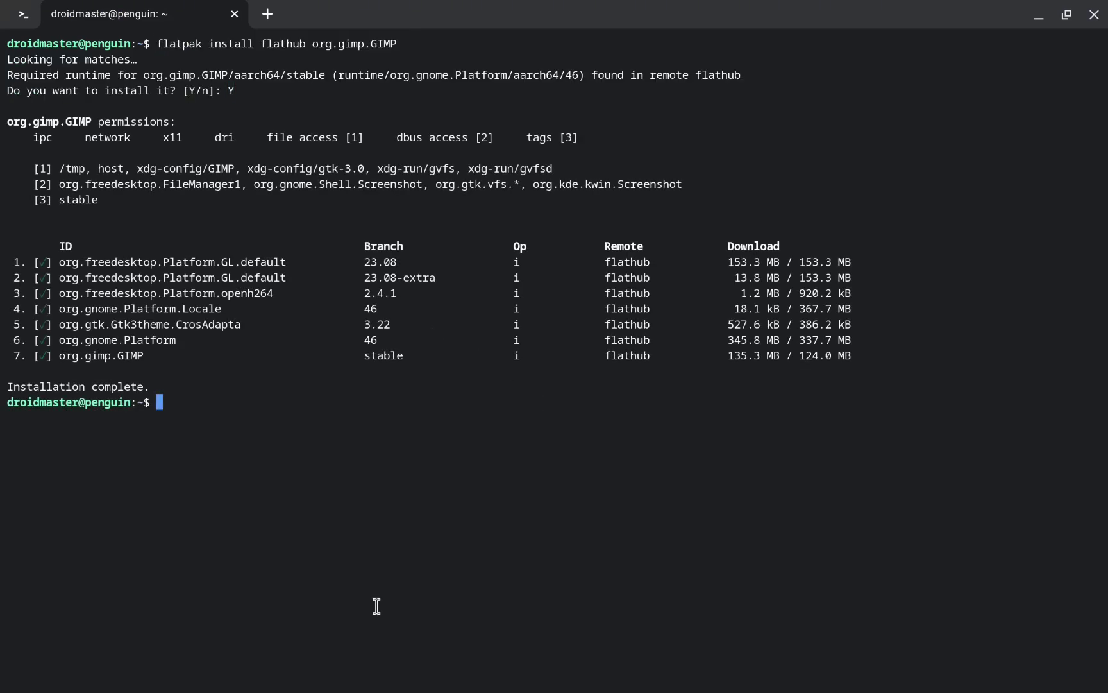
mouse_move(79, 678)
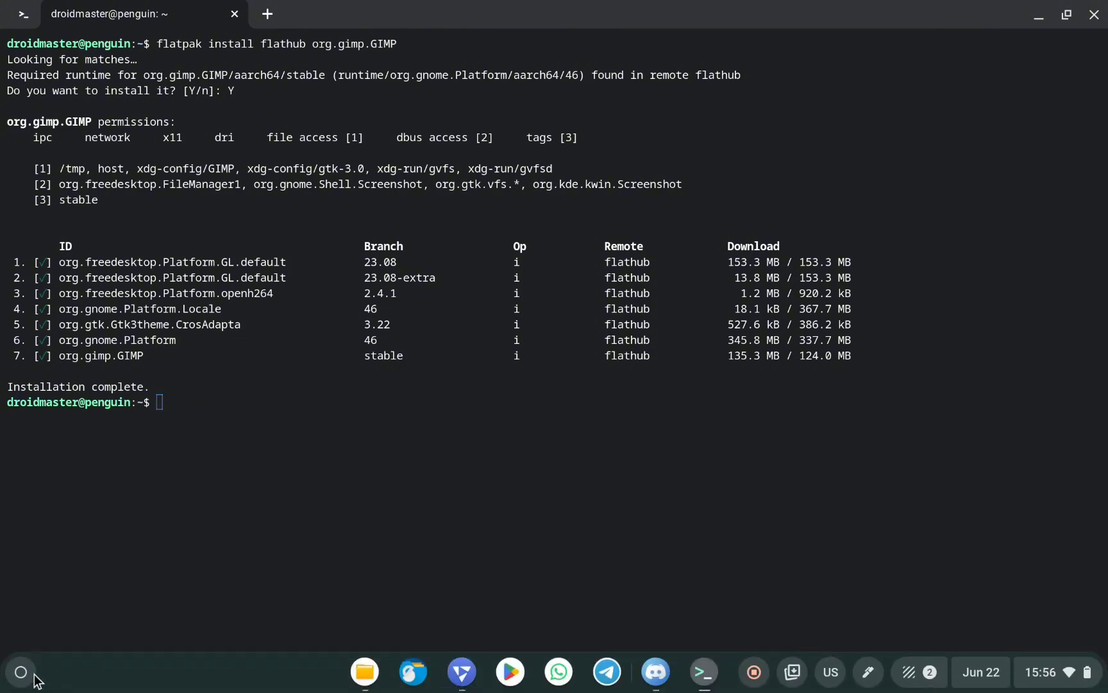
click(20, 672)
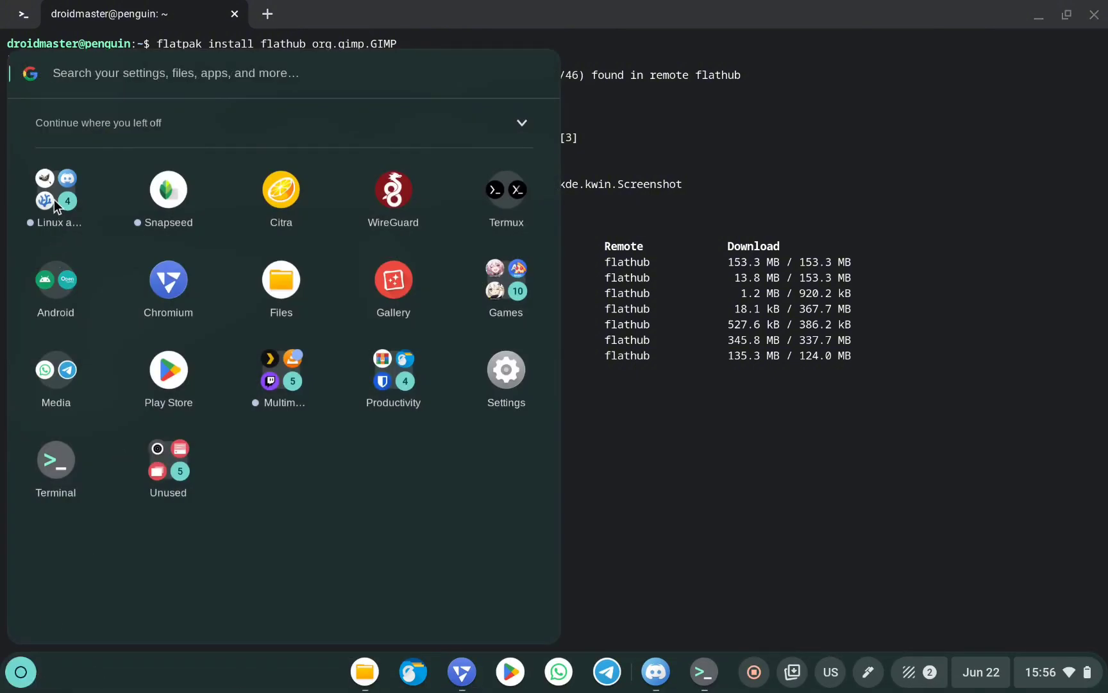
click(54, 199)
click(63, 97)
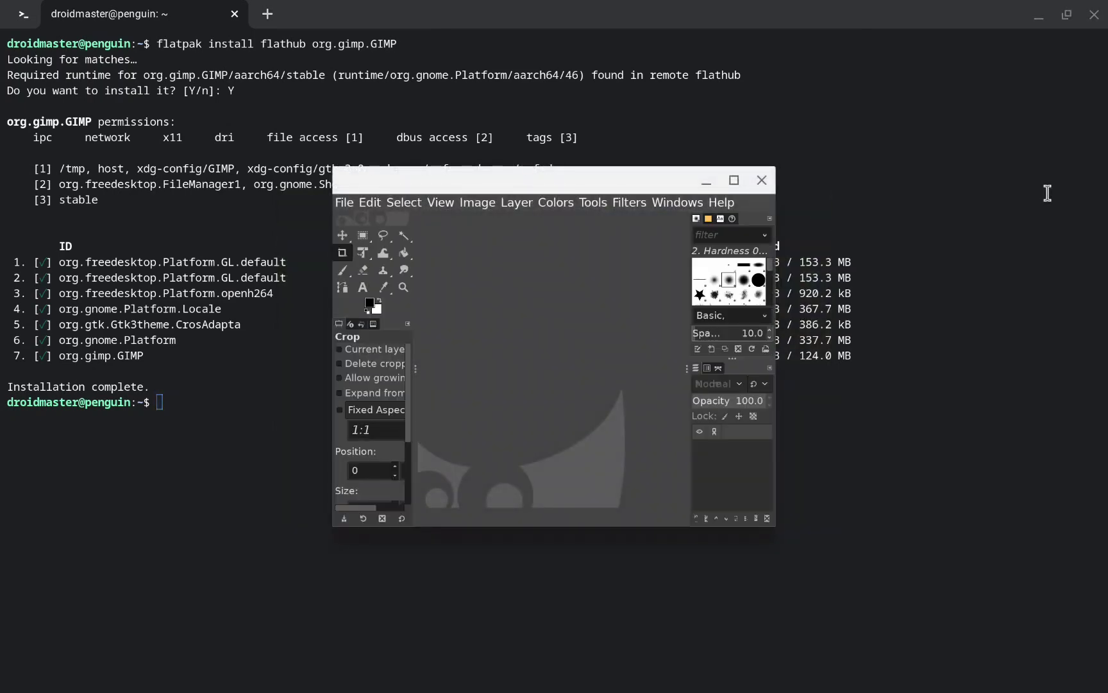
click(734, 179)
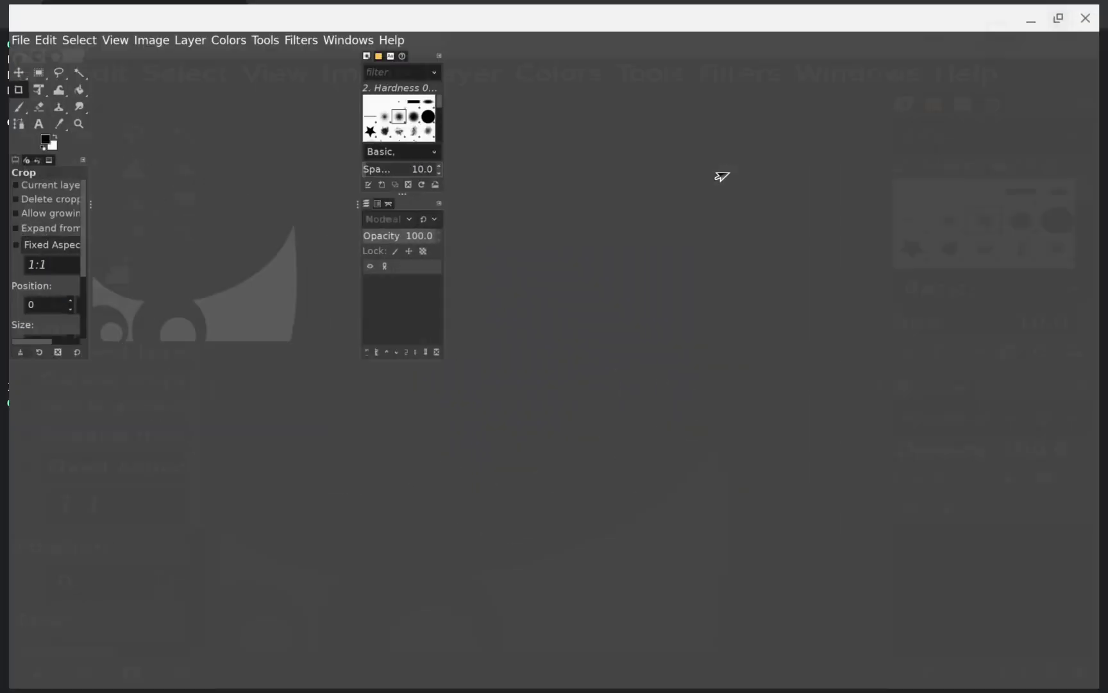
- Create a new 1920-pixel-wide image in GIMP and draw a crop rectangle on the canvas
click(11, 36)
key(Right)
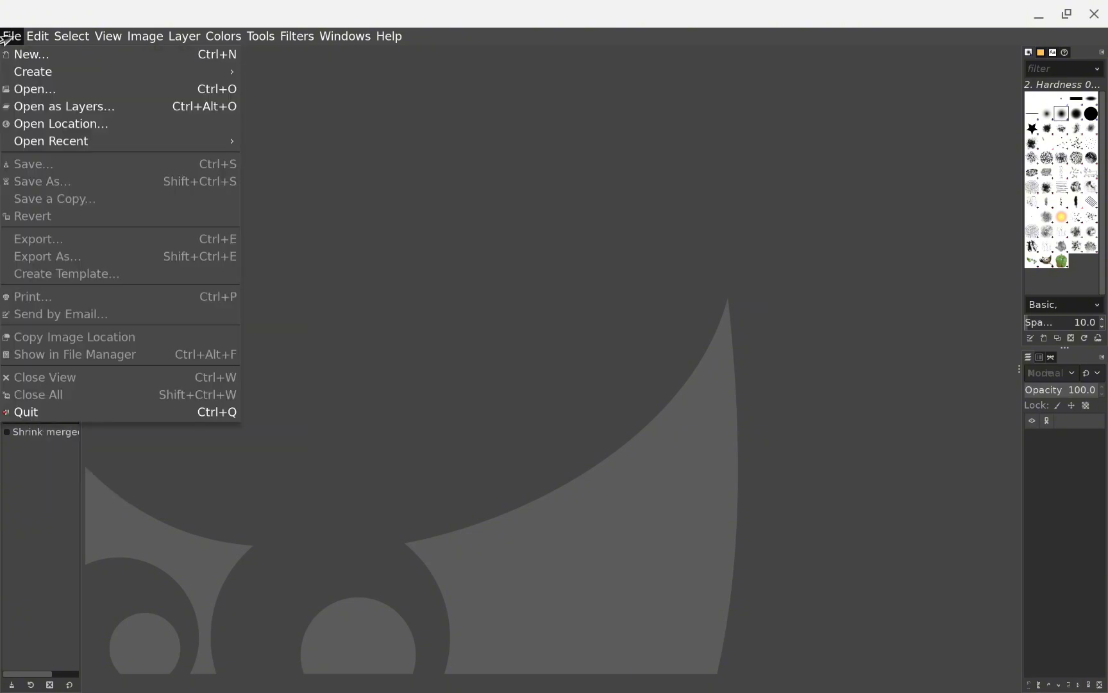
click(15, 54)
click(693, 429)
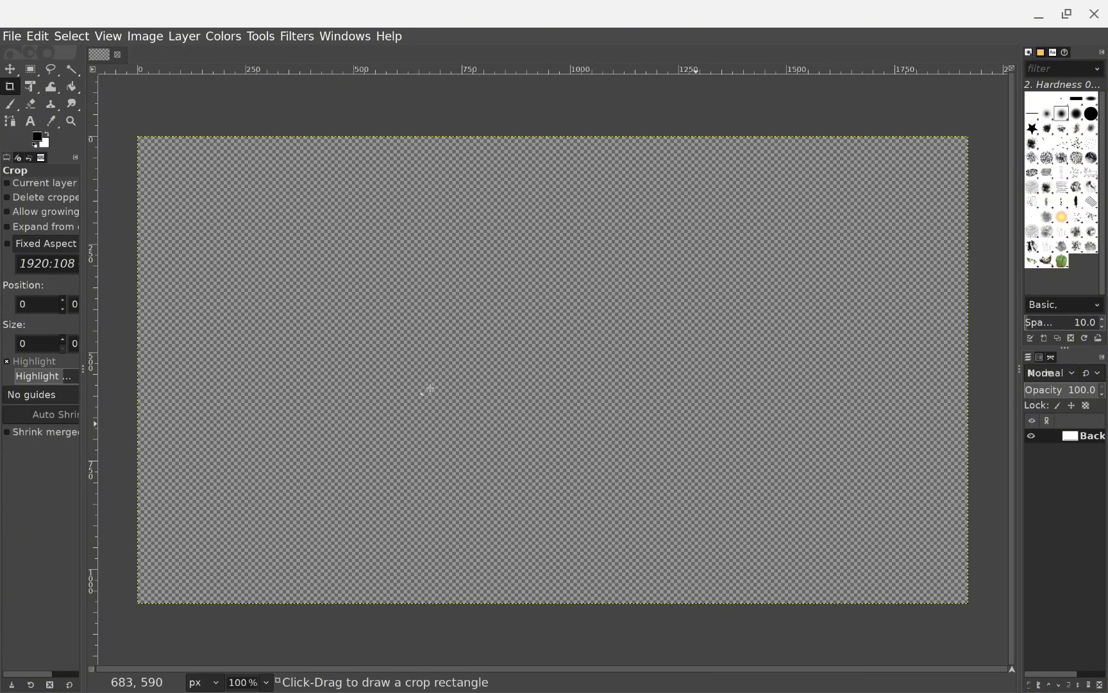
drag(379, 235, 457, 305)
drag(379, 276, 507, 346)
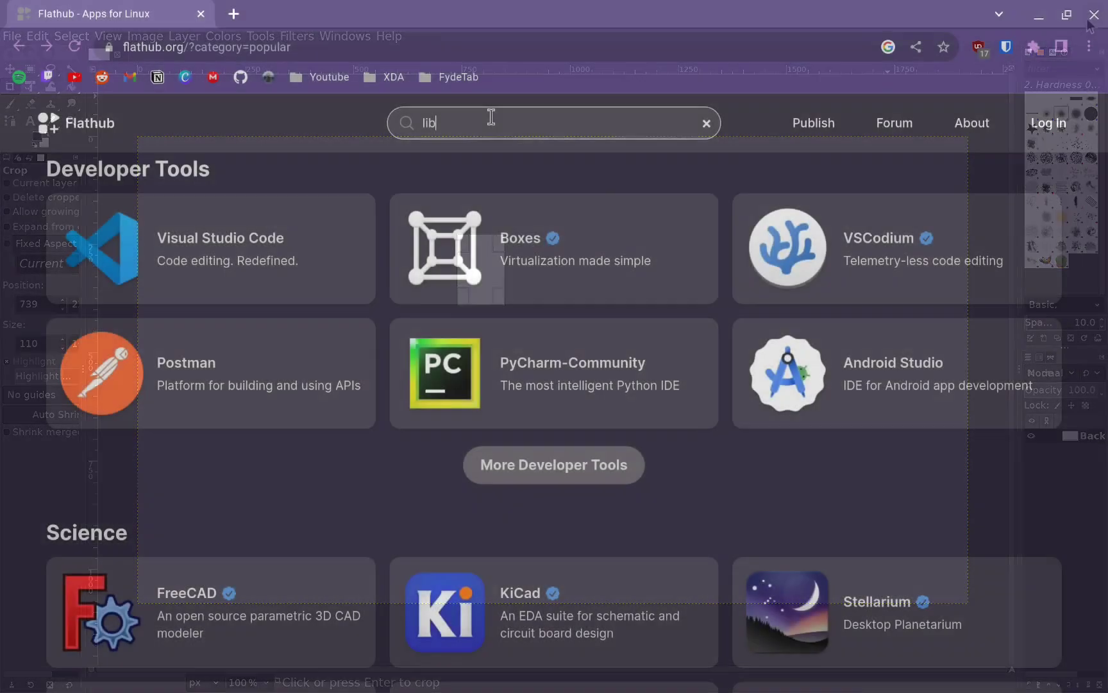
- Search Flathub in the browser for "libreoffice", open the LibreOffice page, and copy its manual install command
text(reoffice)
key(Return)
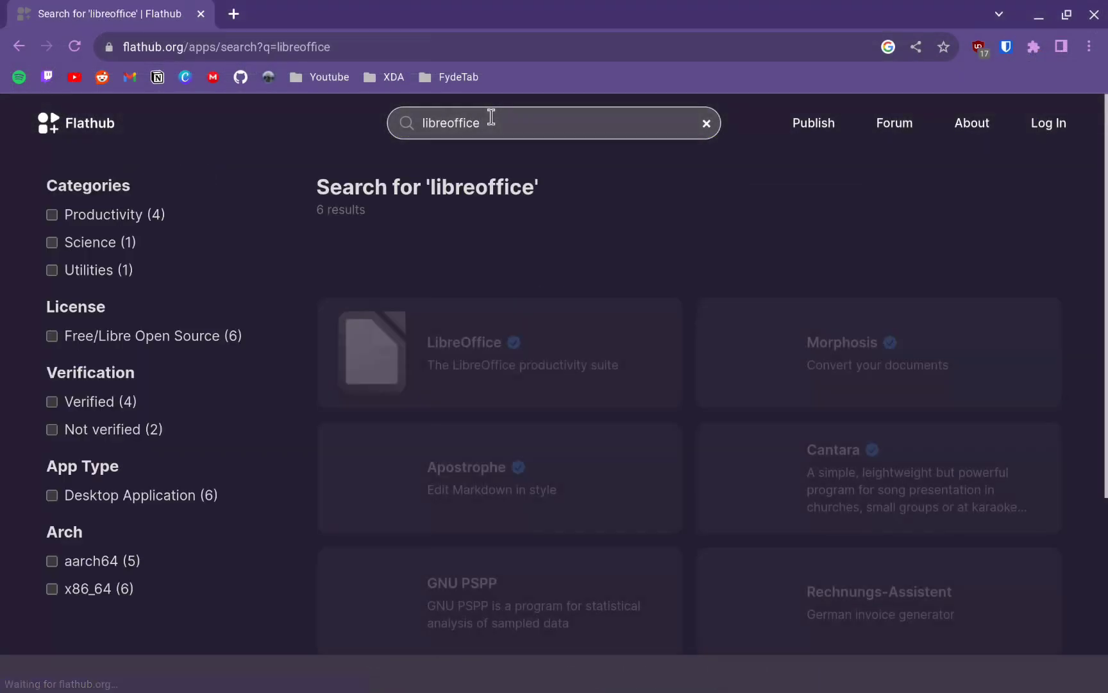
click(535, 300)
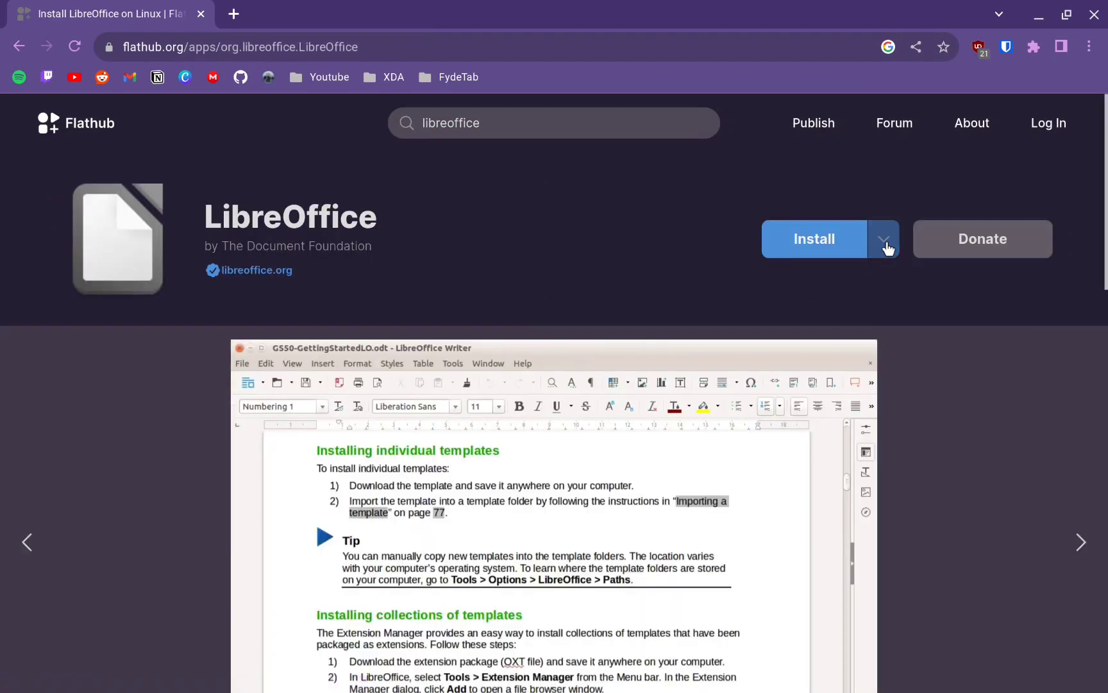
click(883, 246)
click(869, 398)
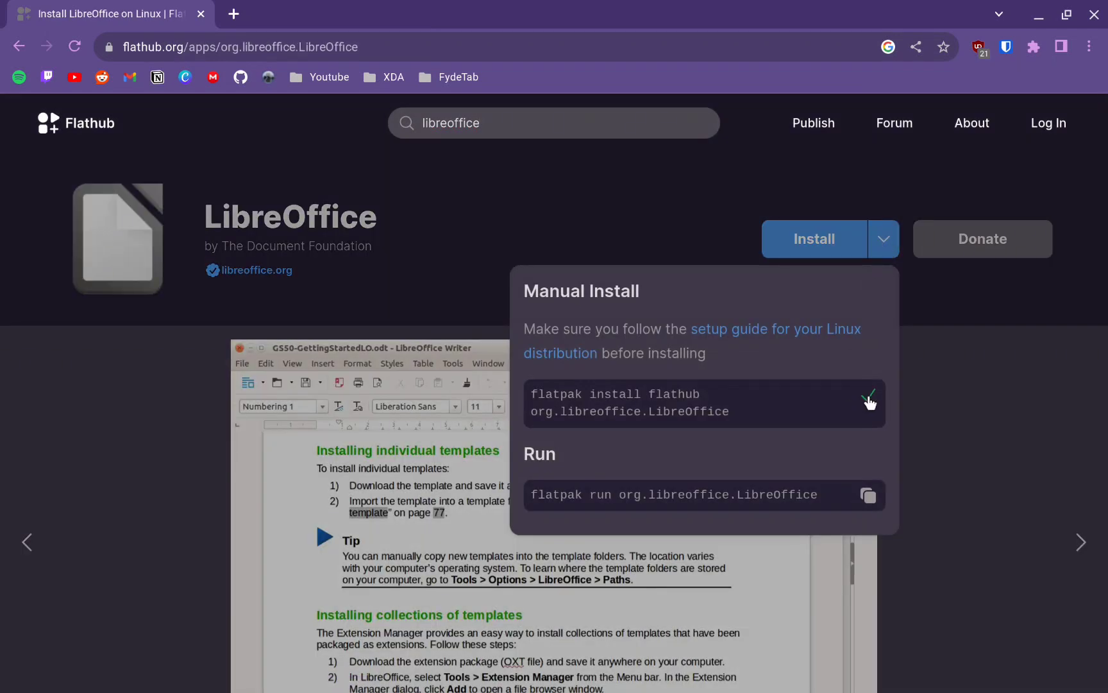
- Run "flatpak install flathub org.libreoffice.LibreOffice" in the cleared terminal and answer Y to install the required runtime
click(704, 679)
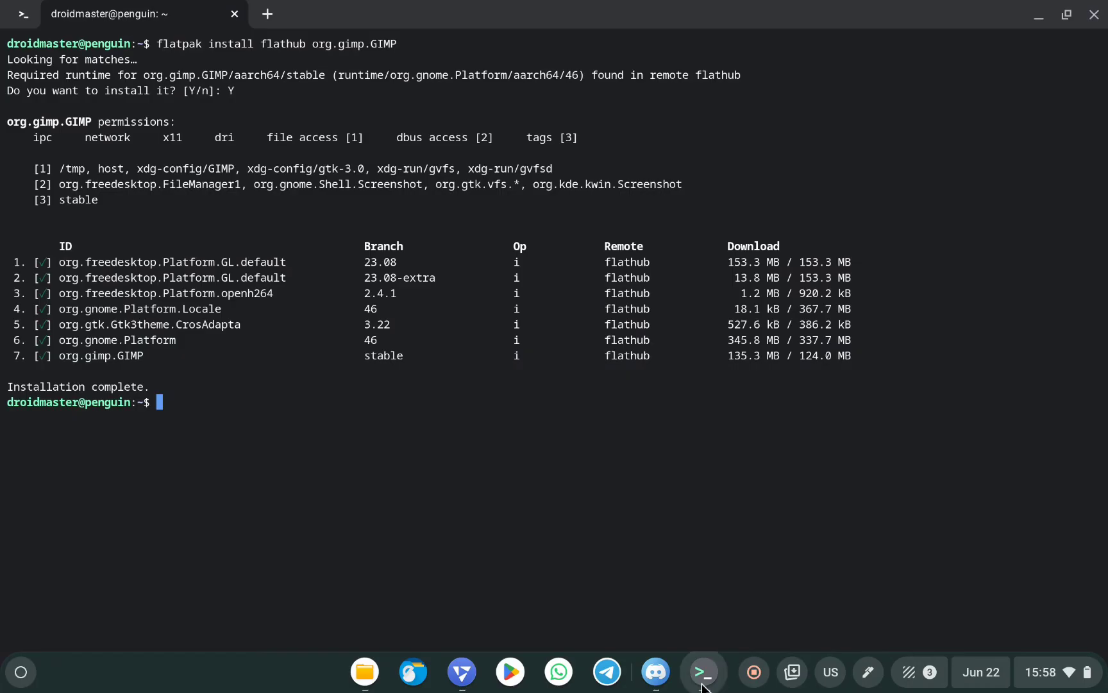
key(ctrl+l)
key(ctrl+shift+v)
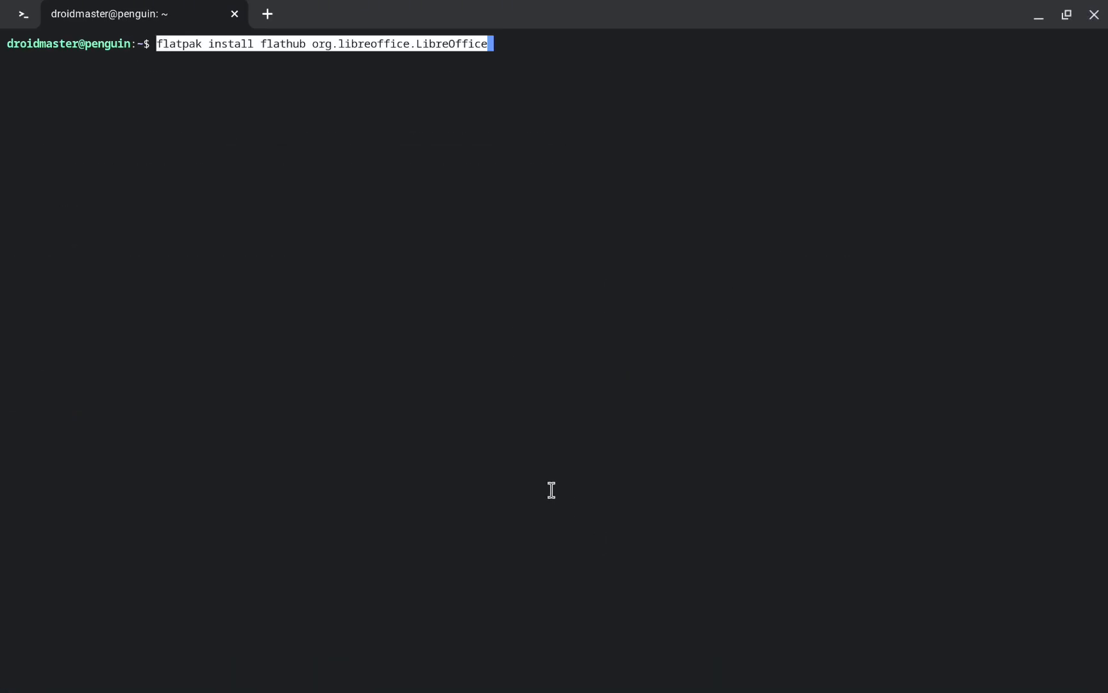
key(Return)
text(Y)
key(Return)
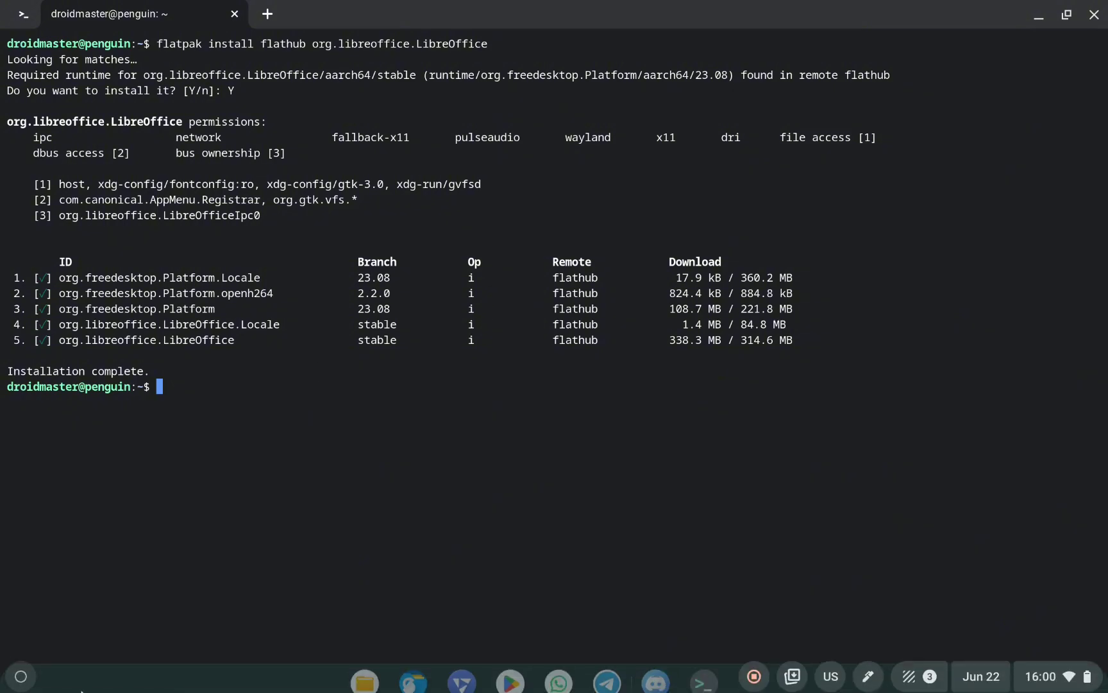
- Launch LibreOffice Writer from the Linux apps folder and write "This is a test" in the blank document
click(20, 672)
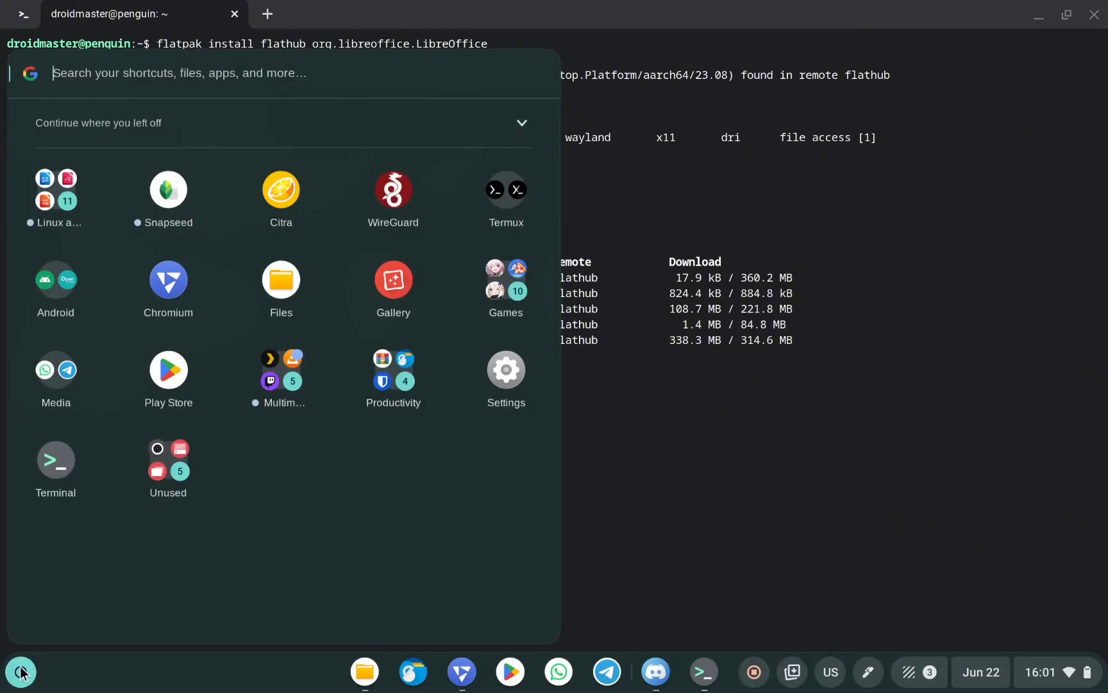
click(52, 210)
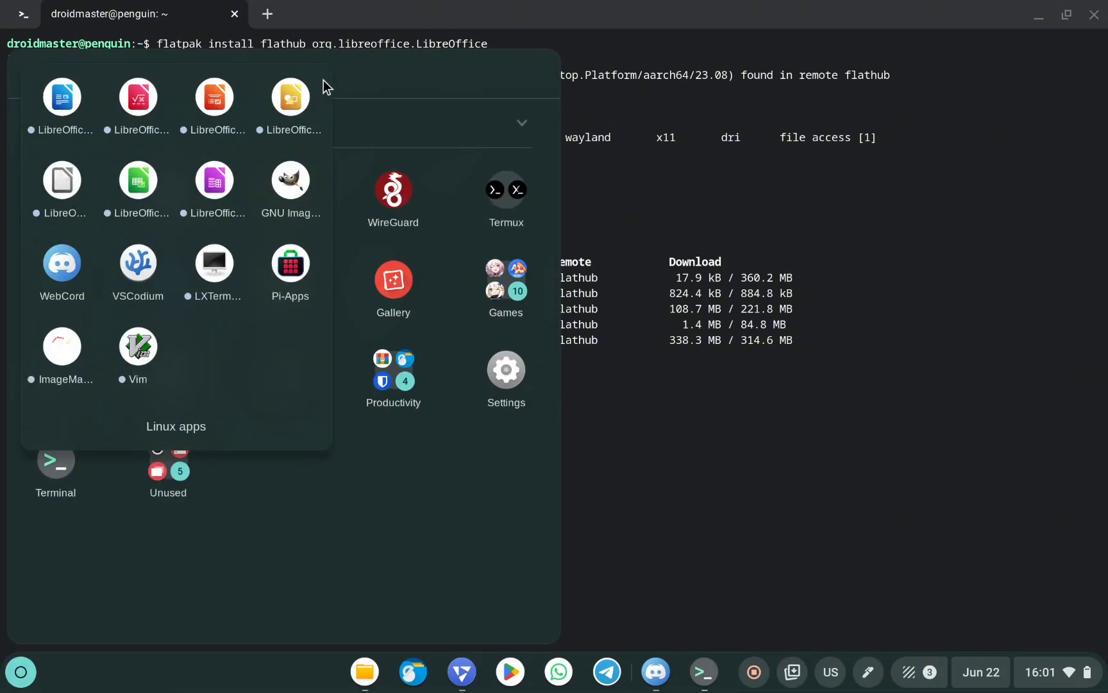
click(65, 108)
click(767, 253)
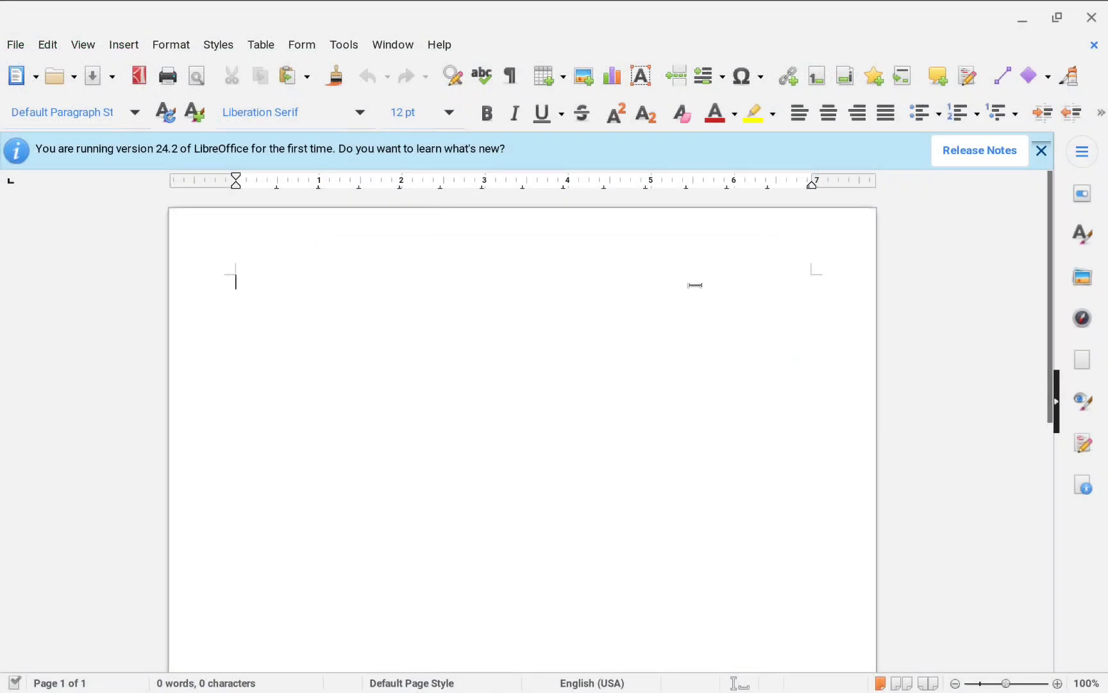
text(This is a test)
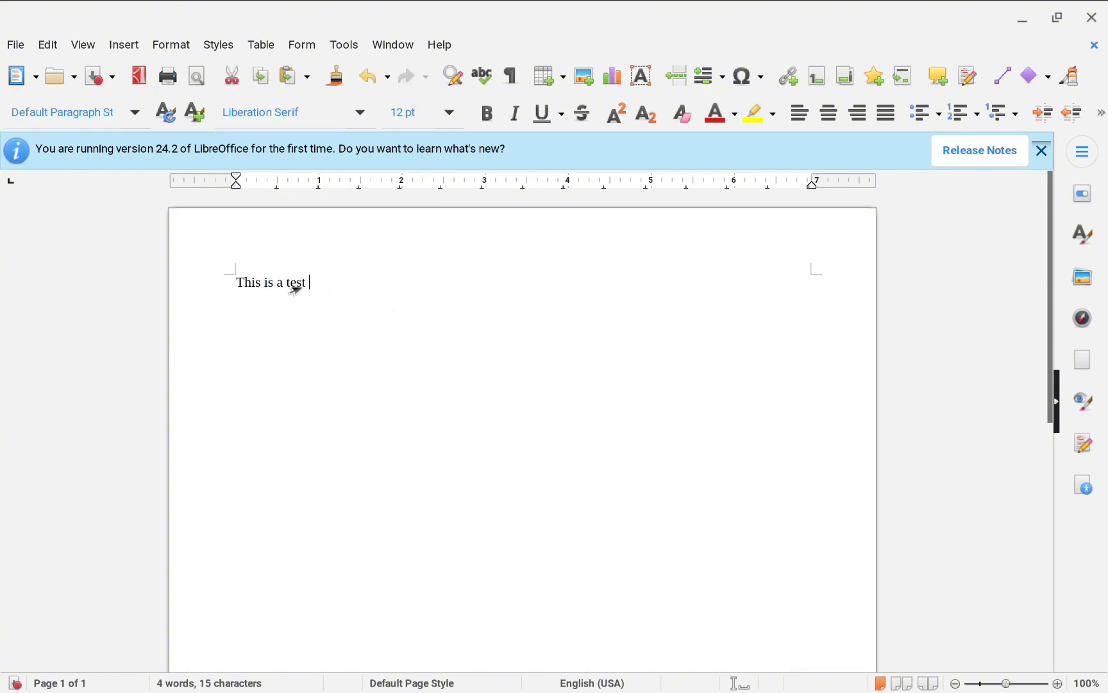
- Select the line "This is a test", try superscript on it, clear its formatting, and open the font colour choices
drag(309, 283, 202, 281)
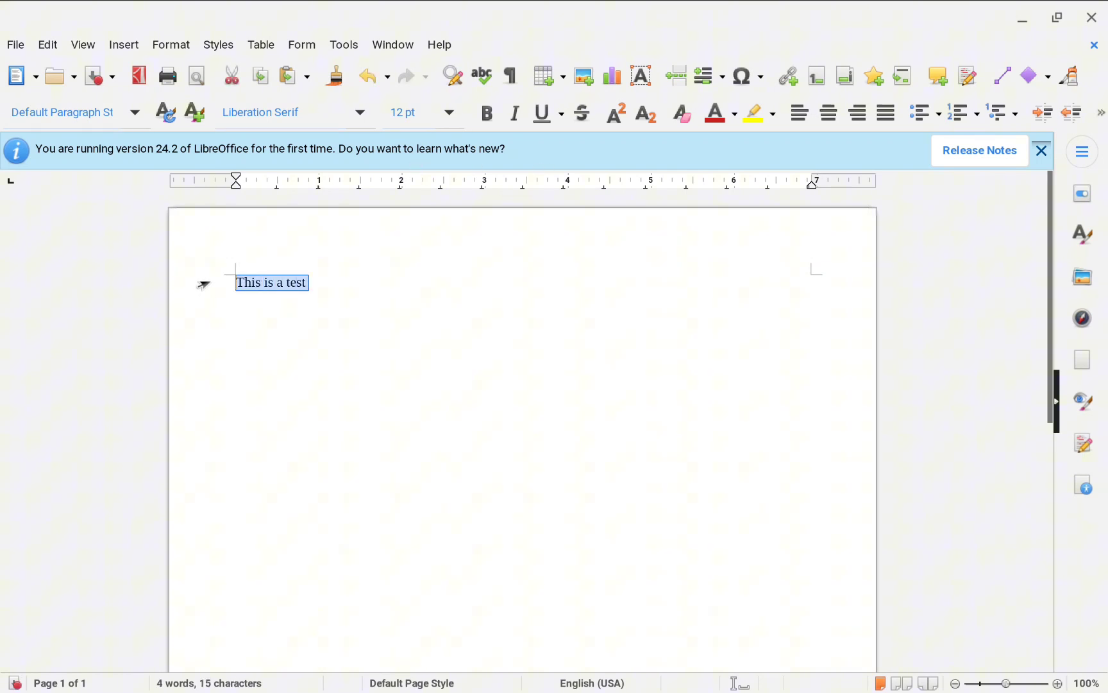
click(606, 117)
click(682, 114)
click(735, 114)
click(733, 114)
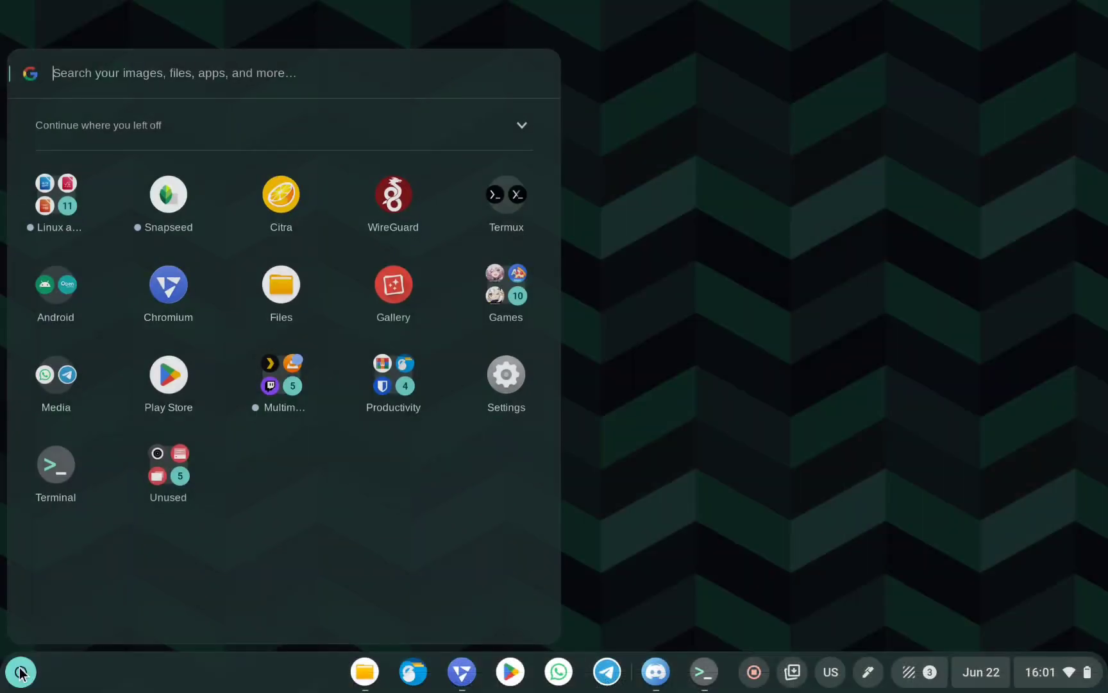
- Launch LibreOffice Impress with the Forestbird template and set the first slide's title to "Test slide"
click(48, 200)
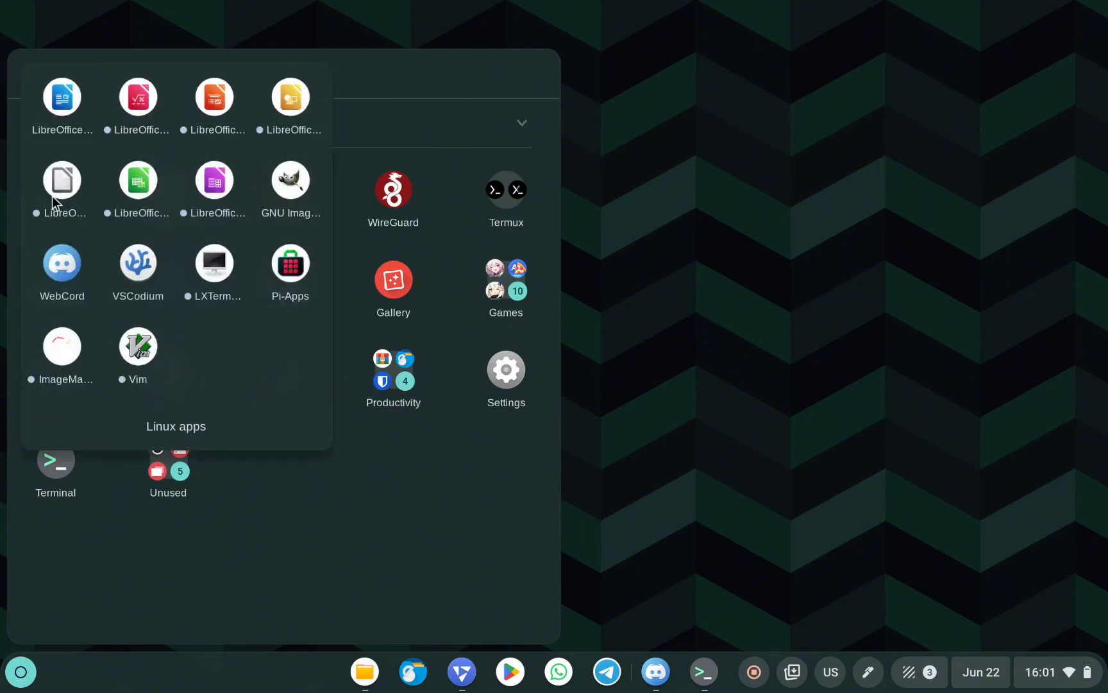
click(215, 103)
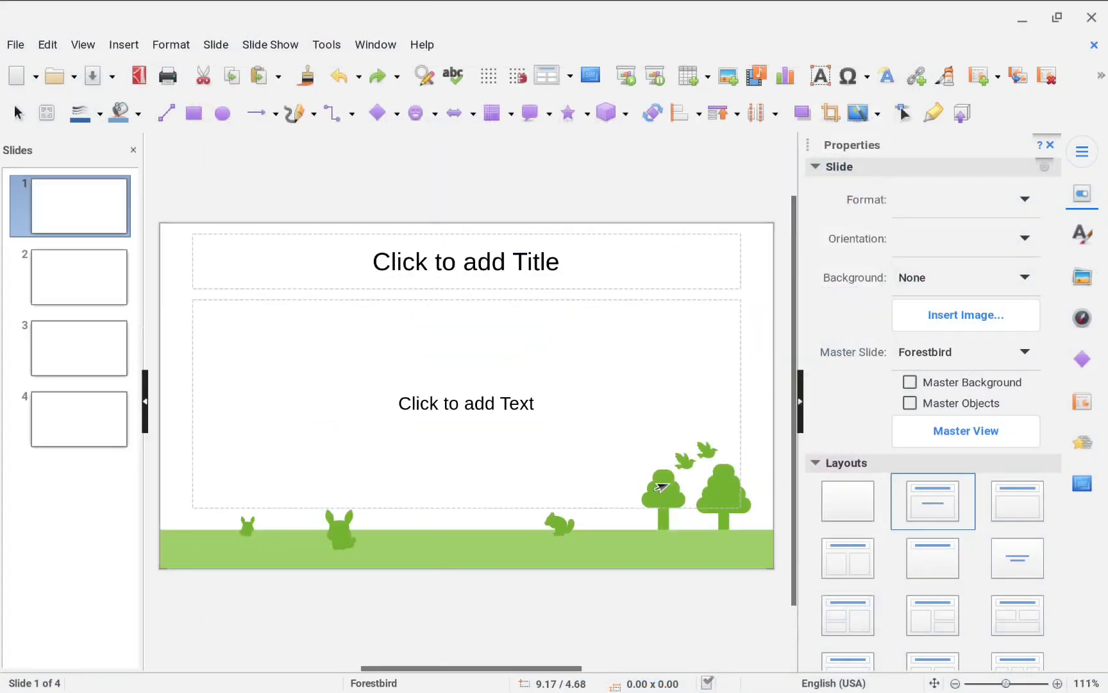
click(469, 249)
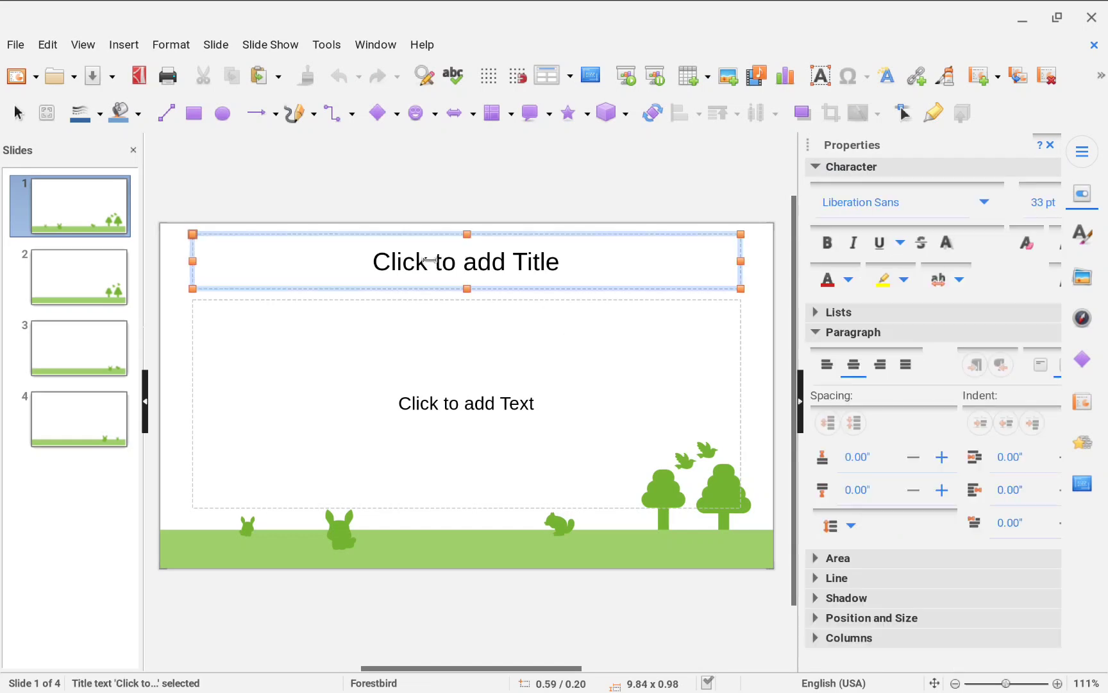
click(425, 258)
text(Test slide)
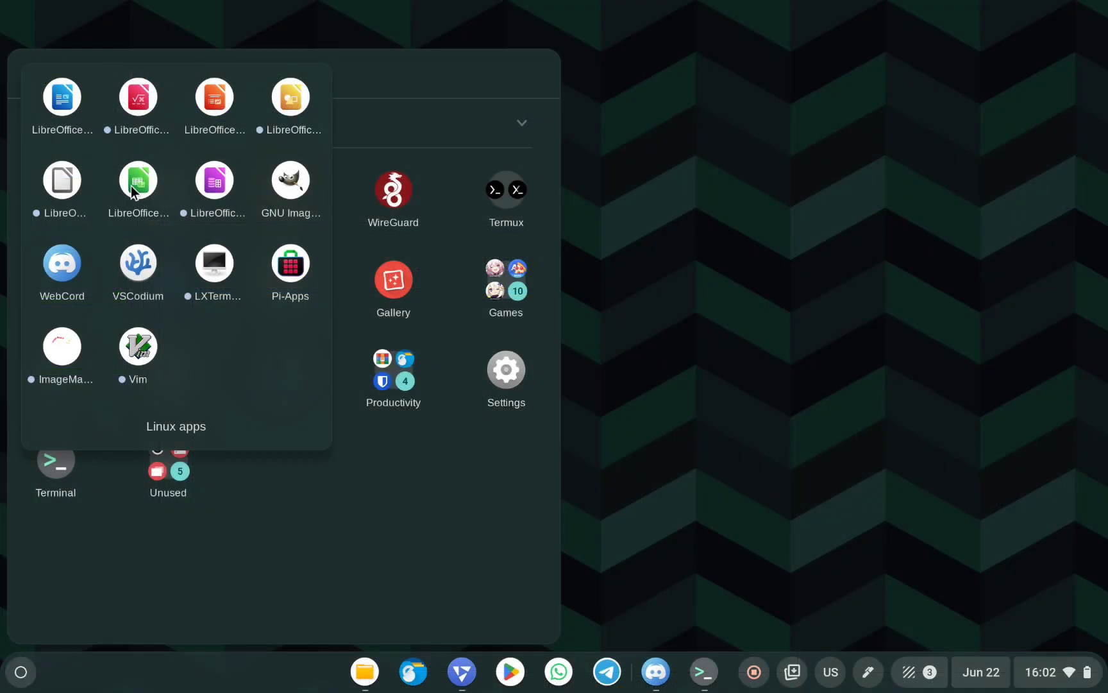
- Launch LibreOffice Calc and fill cells A1 to A4 with 1, 2, 3 and 4
click(567, 205)
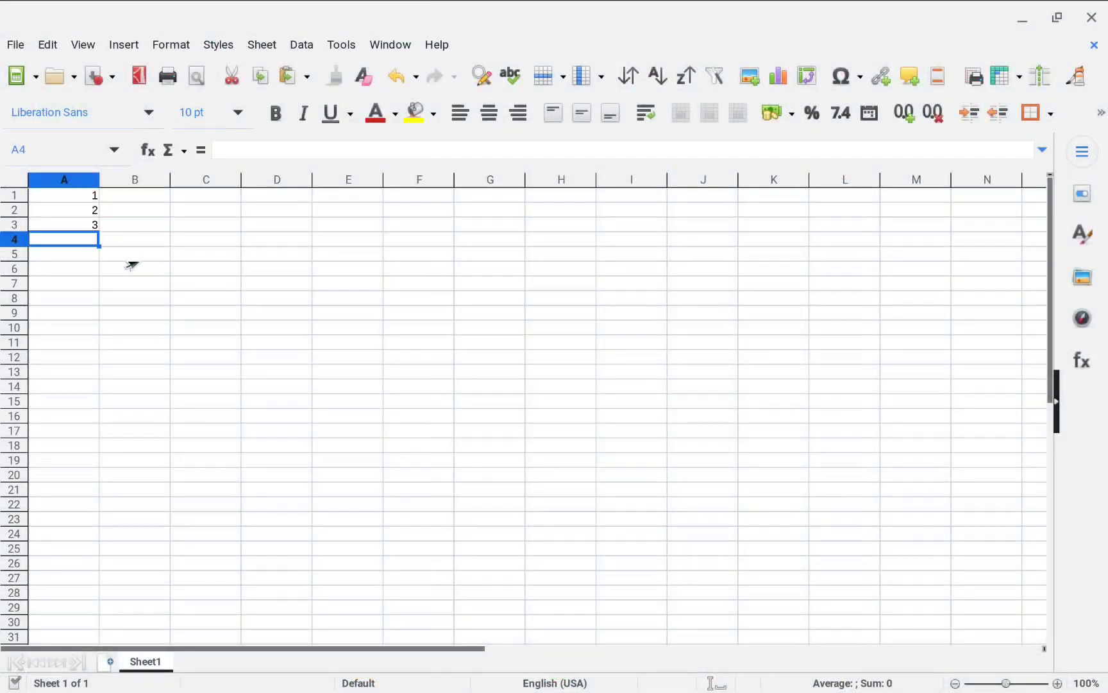
text(4)
key(Return)
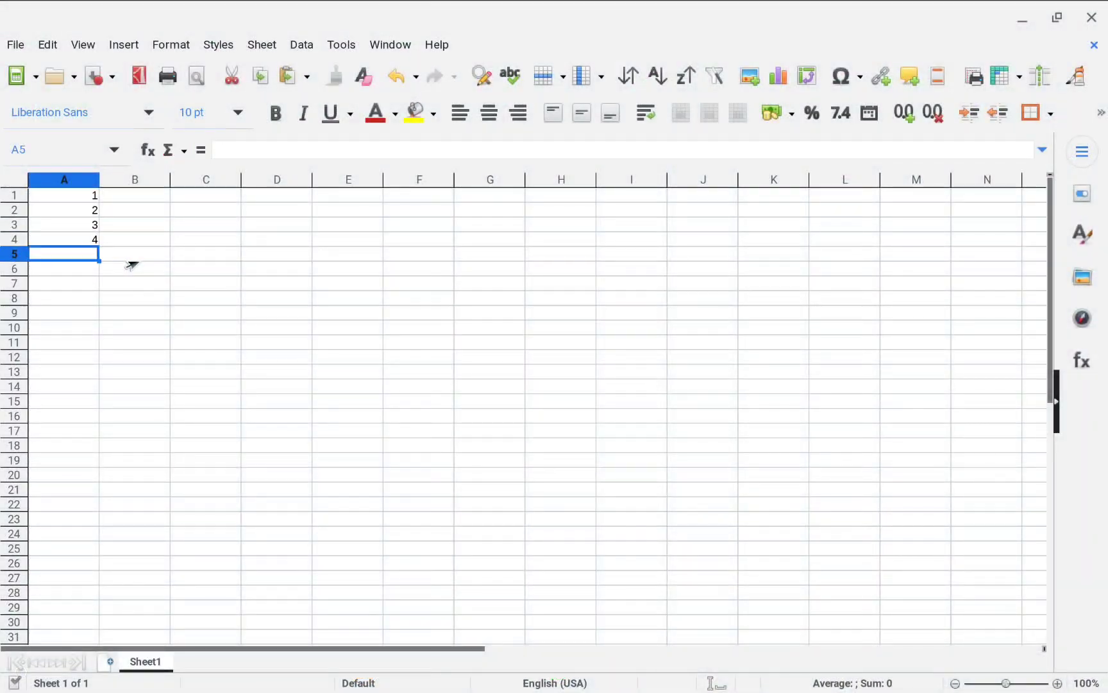
- Enter a SUM formula in cell B1 that adds up all of column A
click(133, 199)
click(280, 148)
text(=)
key(BackSpace)
text(=SUM)
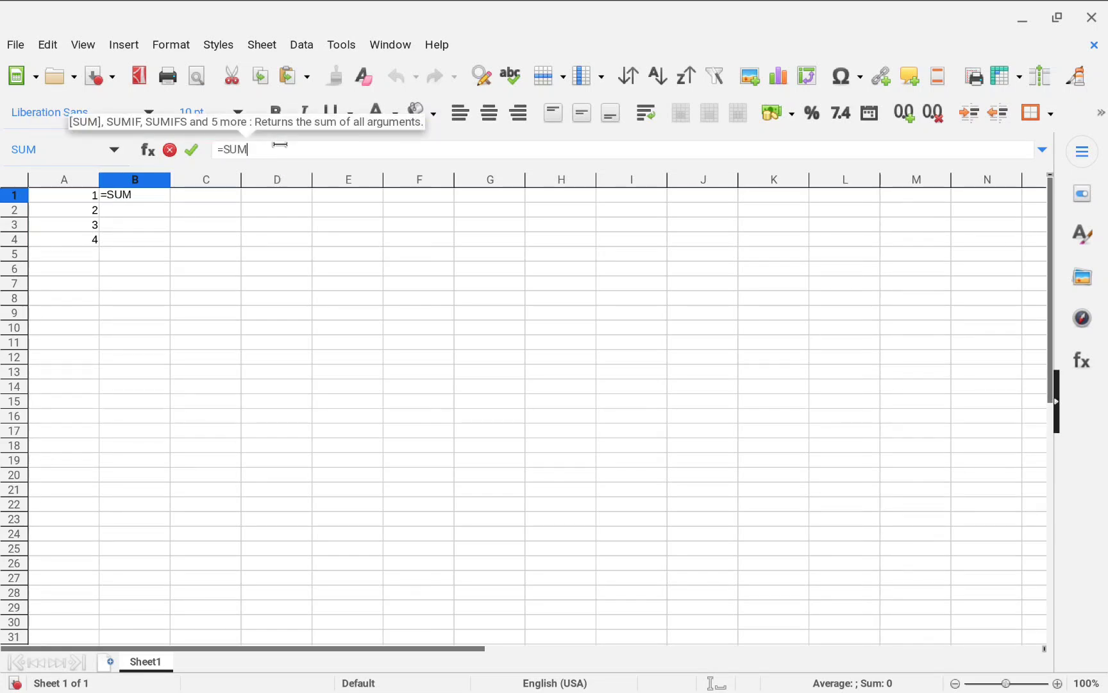
text(()
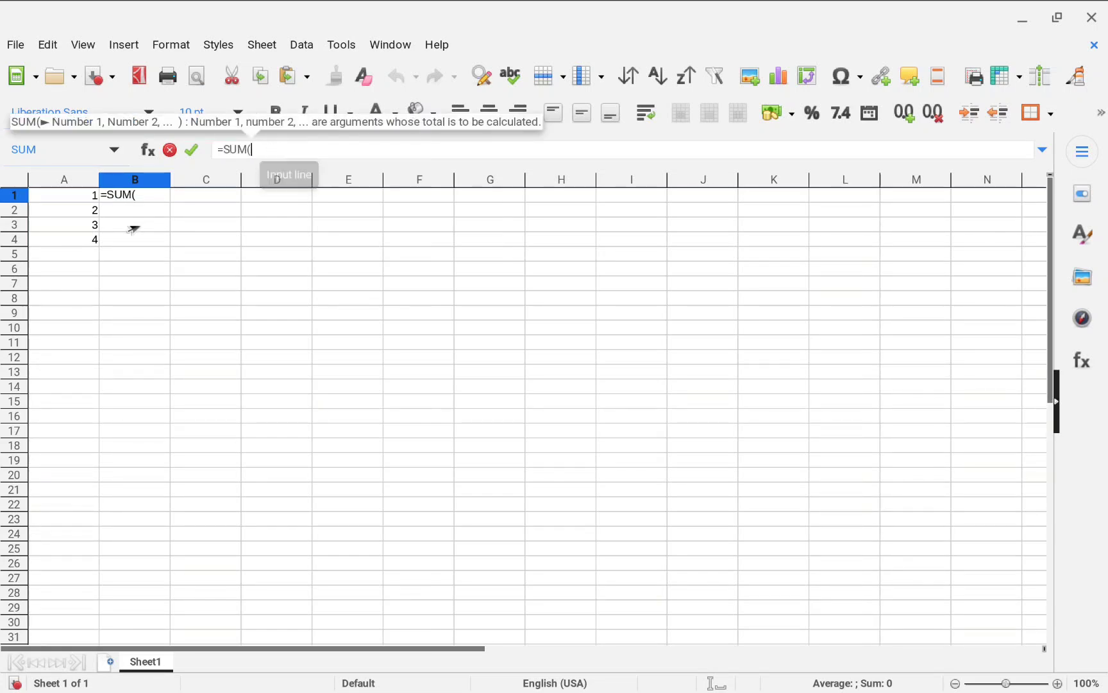
click(61, 180)
text())
key(Return)
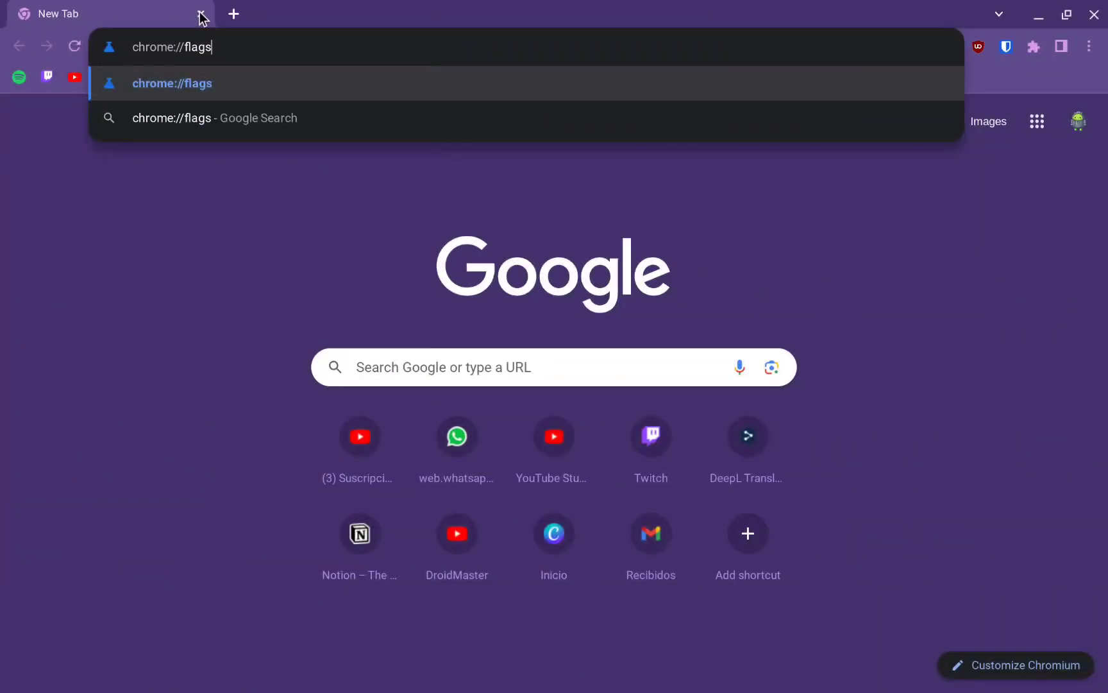
- Search chrome://flags for "multiple", check that Allow multiple Crostini containers is set to Enabled, and close the flags and browser windows
key(Return)
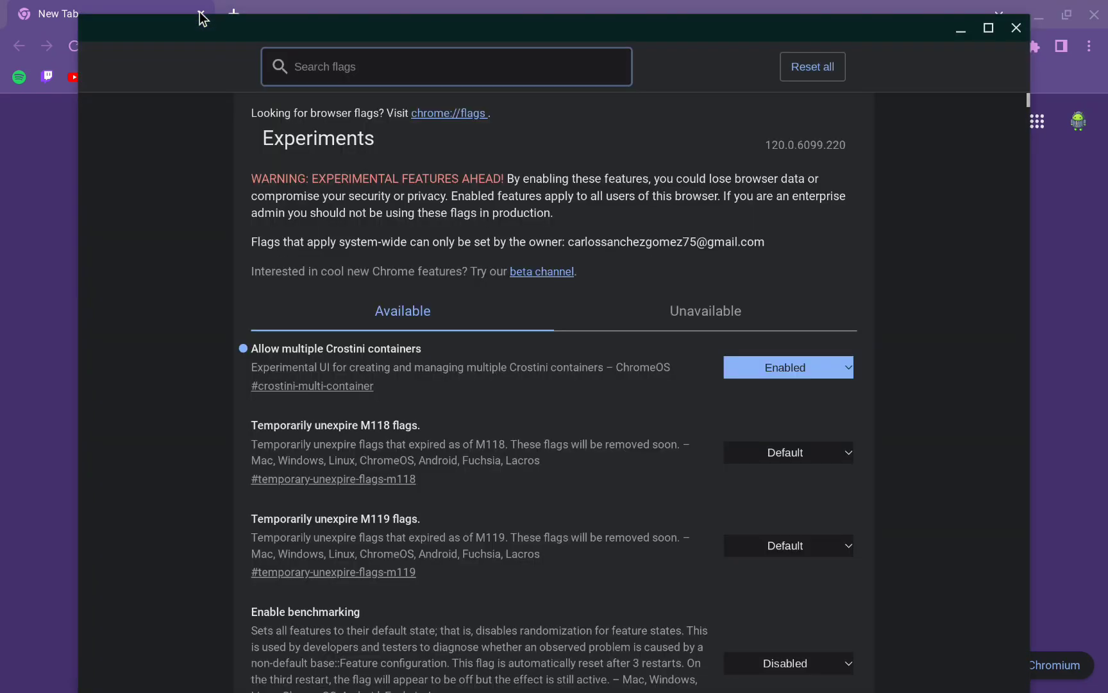
text(multiple)
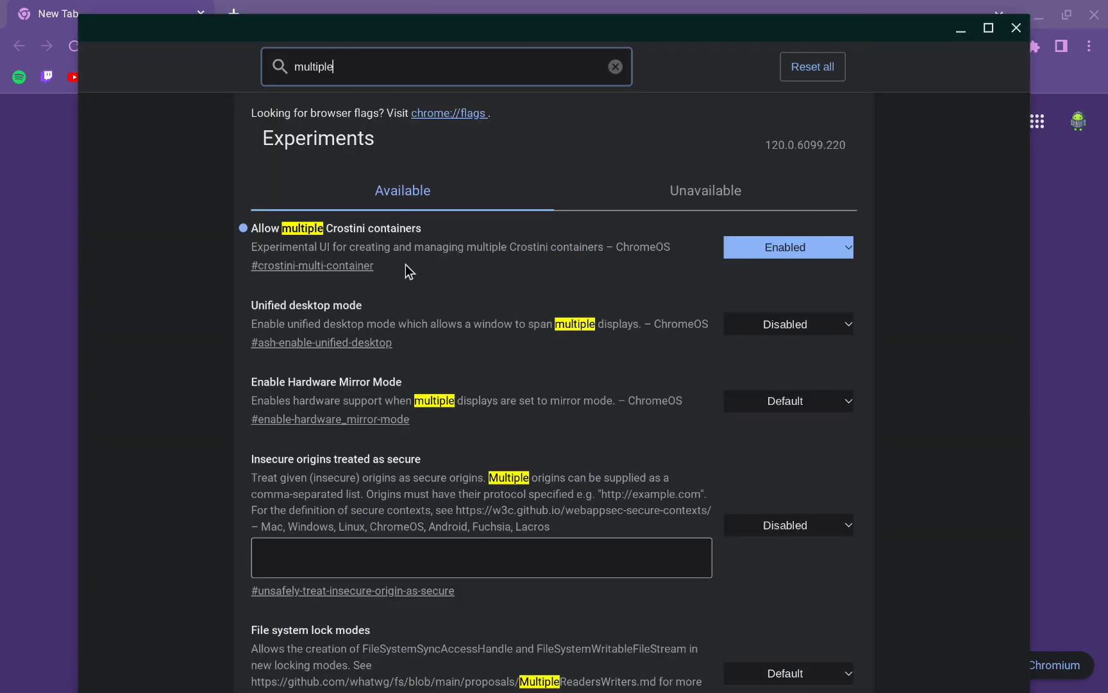
click(852, 248)
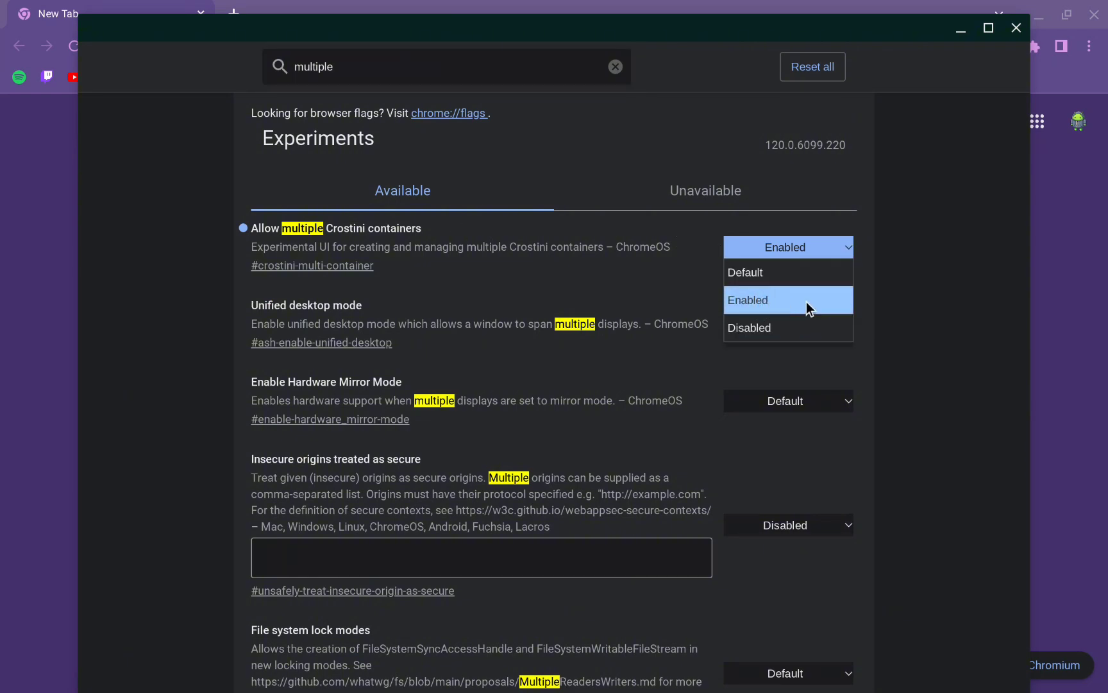
click(1018, 19)
click(1015, 27)
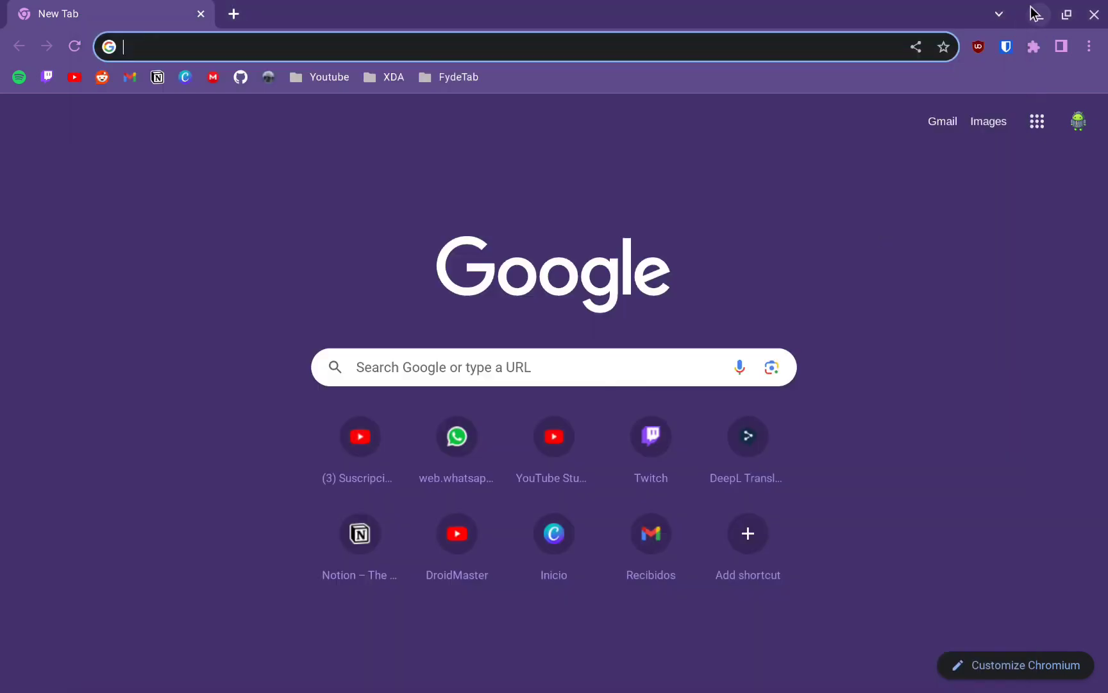
click(1094, 15)
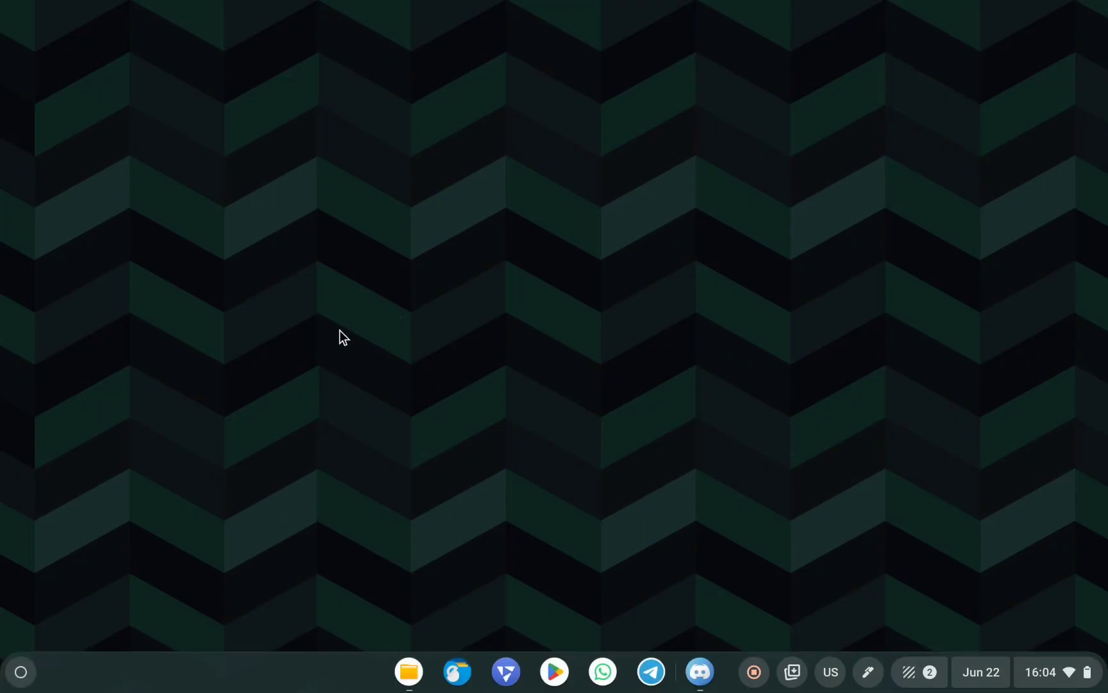
- Find the Linux development environment in the system Settings and resize its disk to 30.6 GB
click(21, 671)
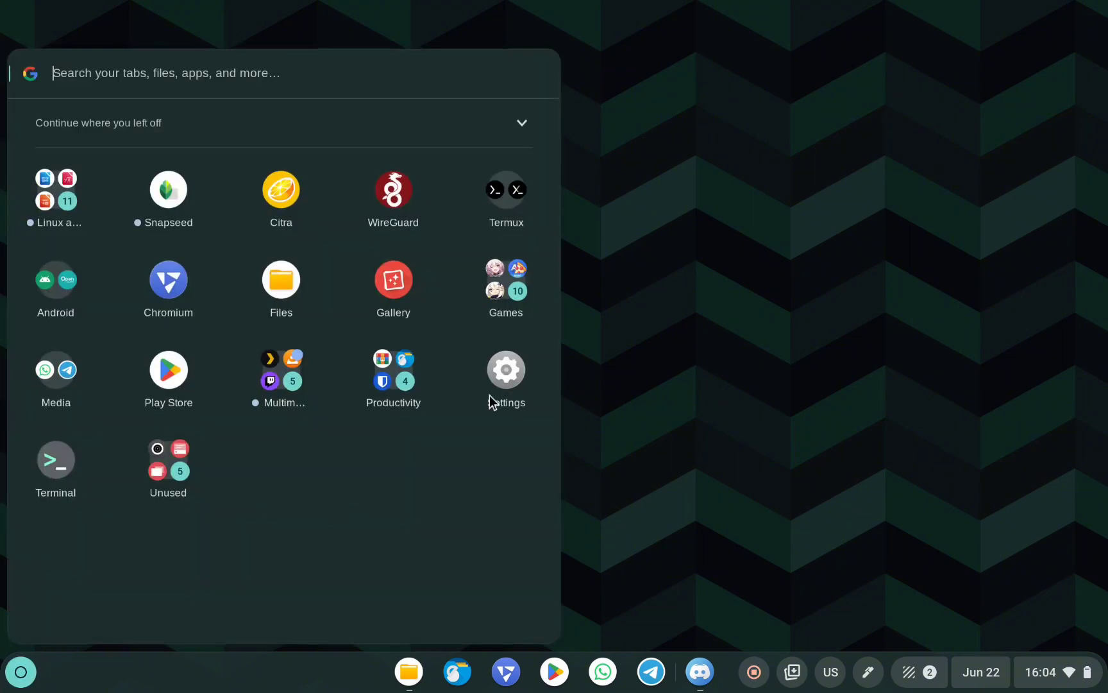
click(506, 370)
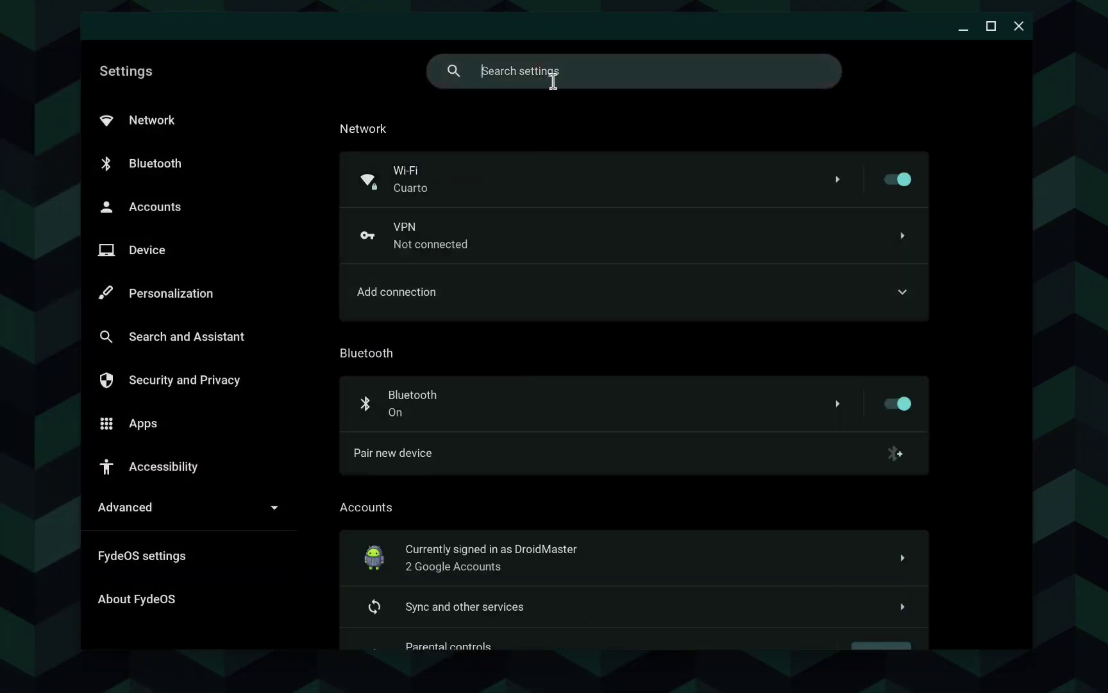
text(Linux)
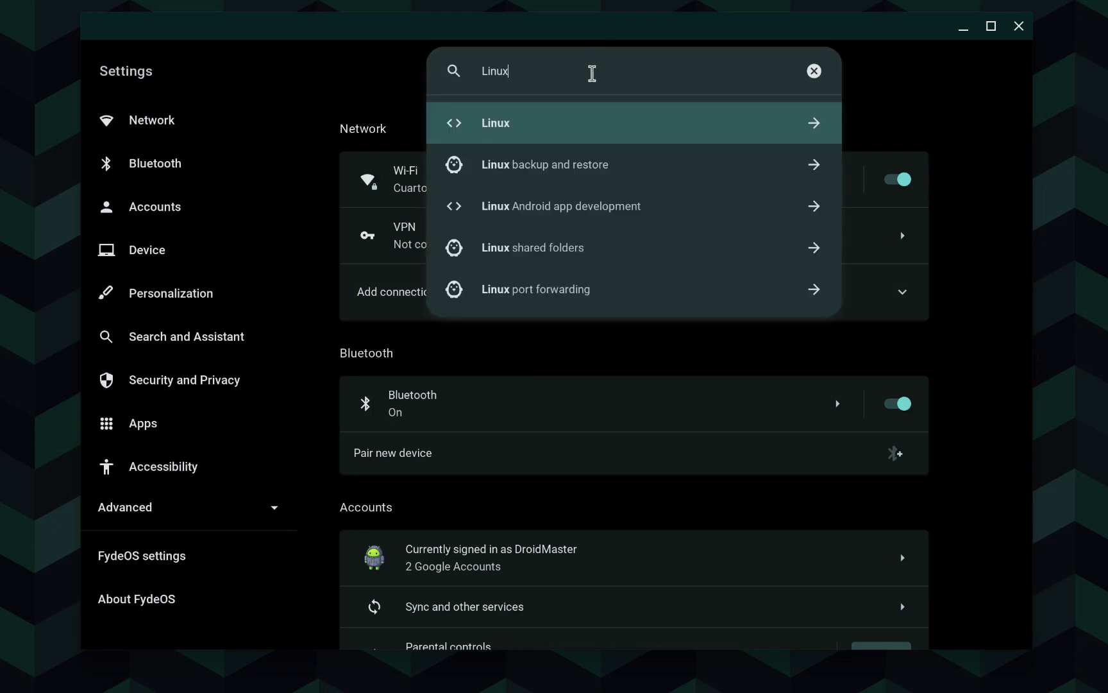
click(565, 120)
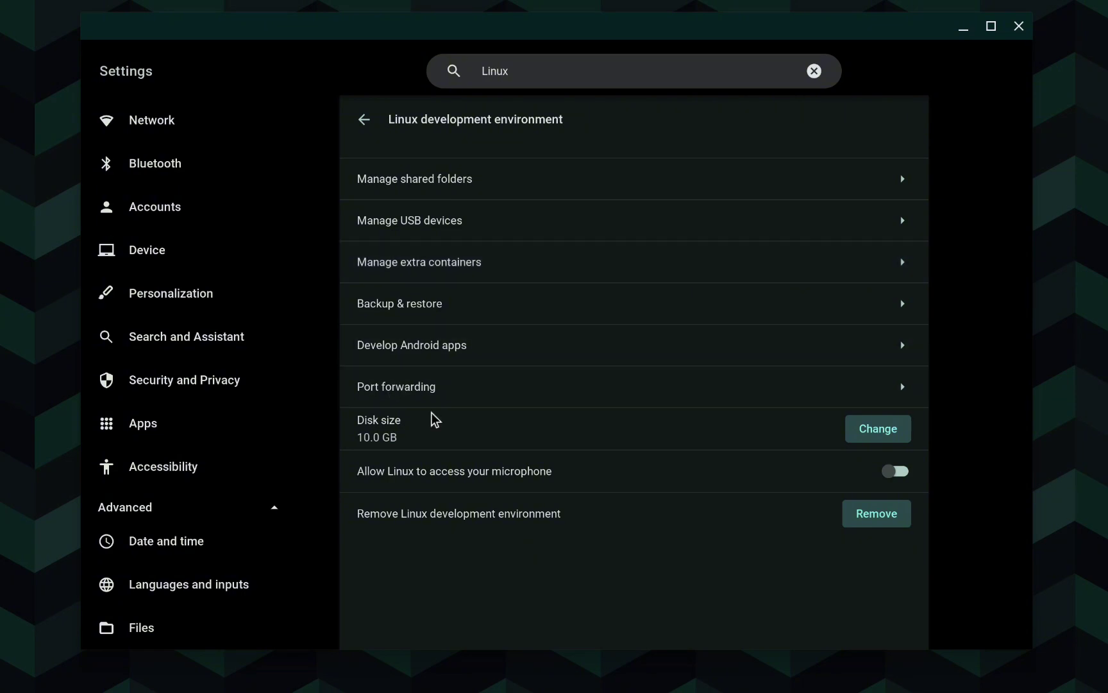
click(863, 434)
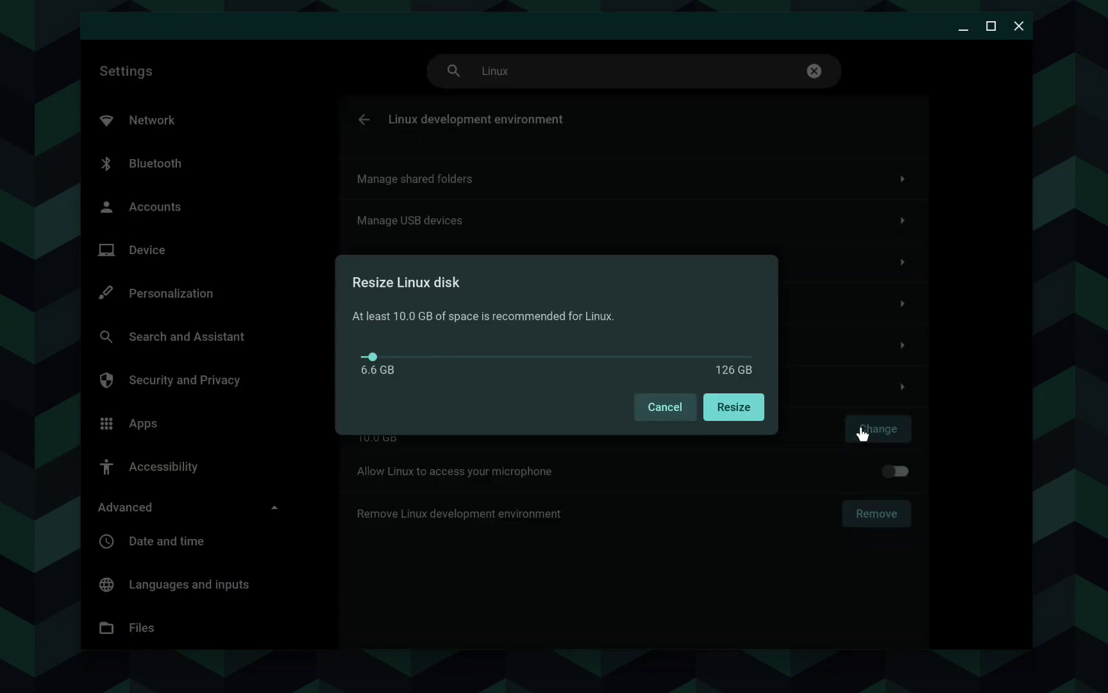
drag(383, 360, 440, 363)
click(741, 413)
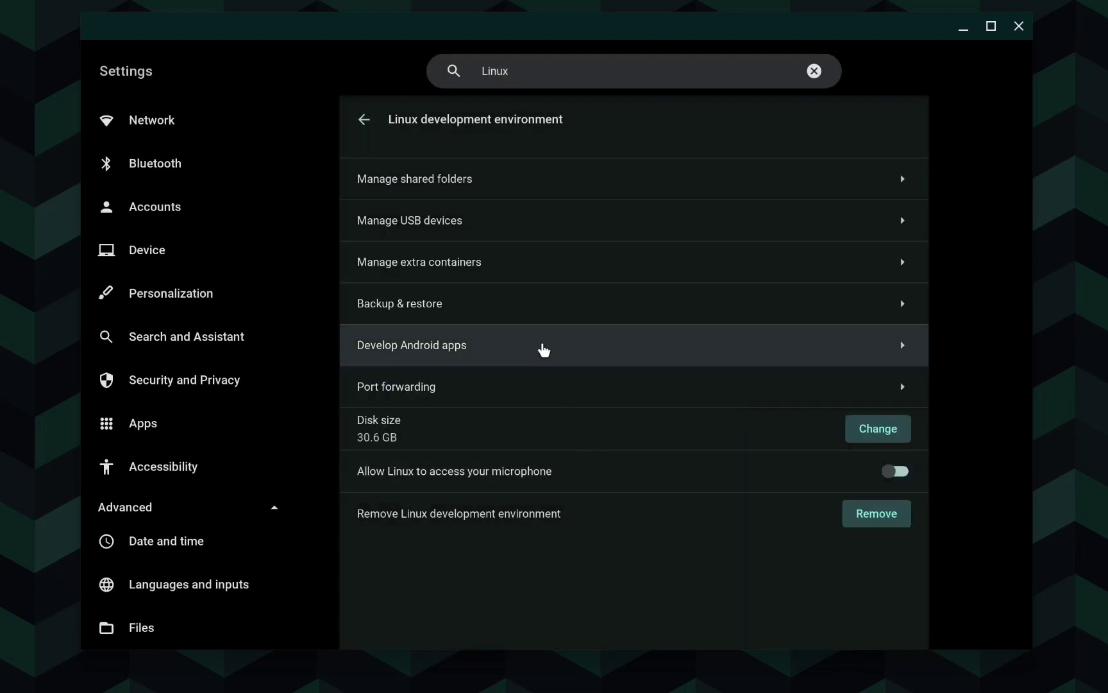
- Create an extra Linux container named Docker in the termina VM
click(503, 263)
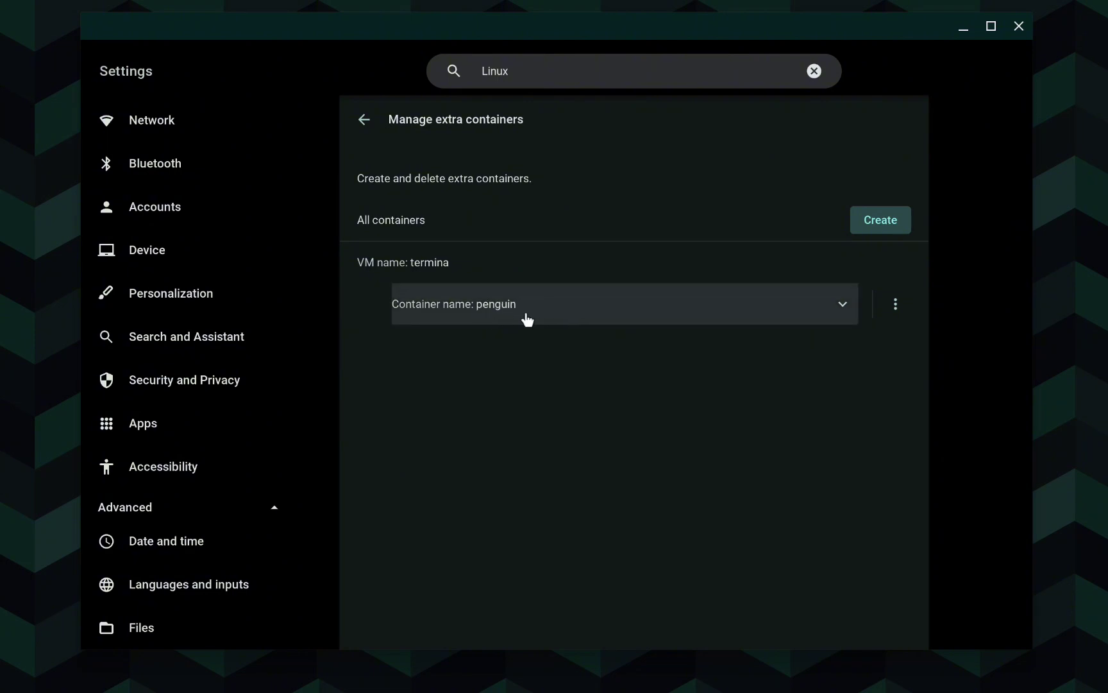
click(895, 303)
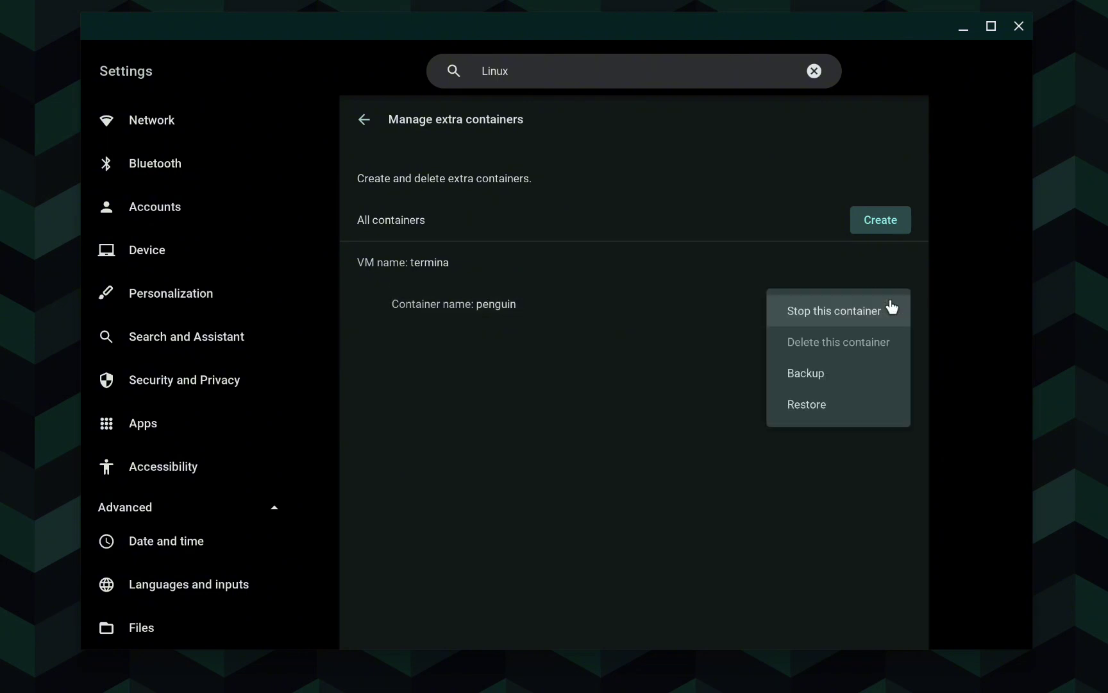
click(823, 458)
click(878, 226)
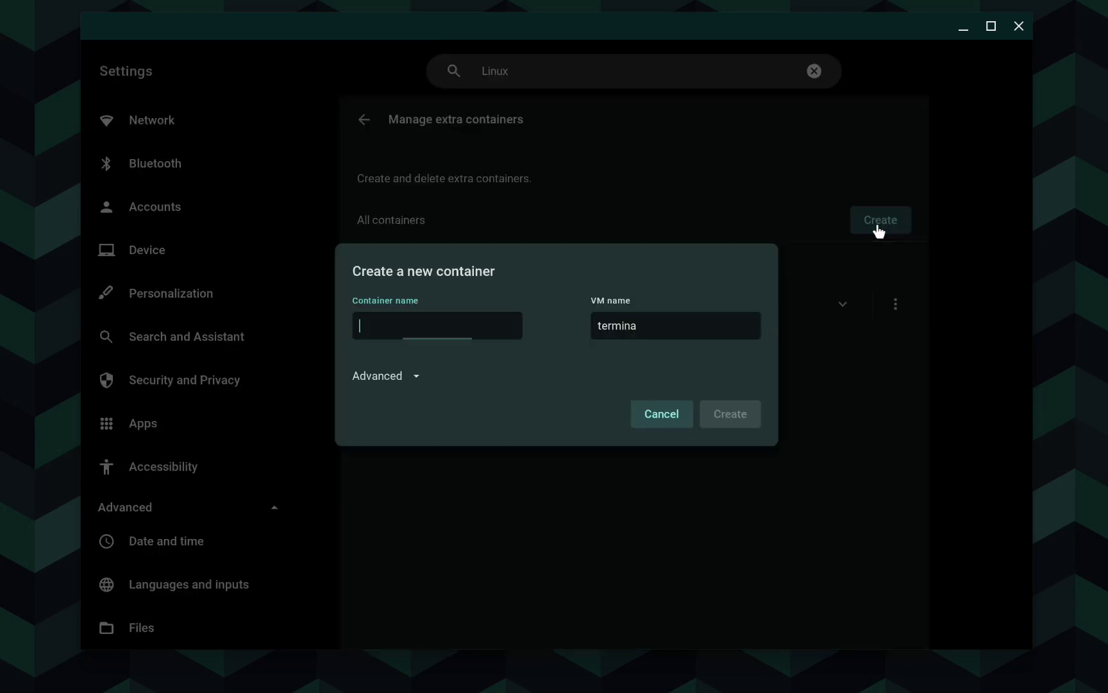
text(Docker)
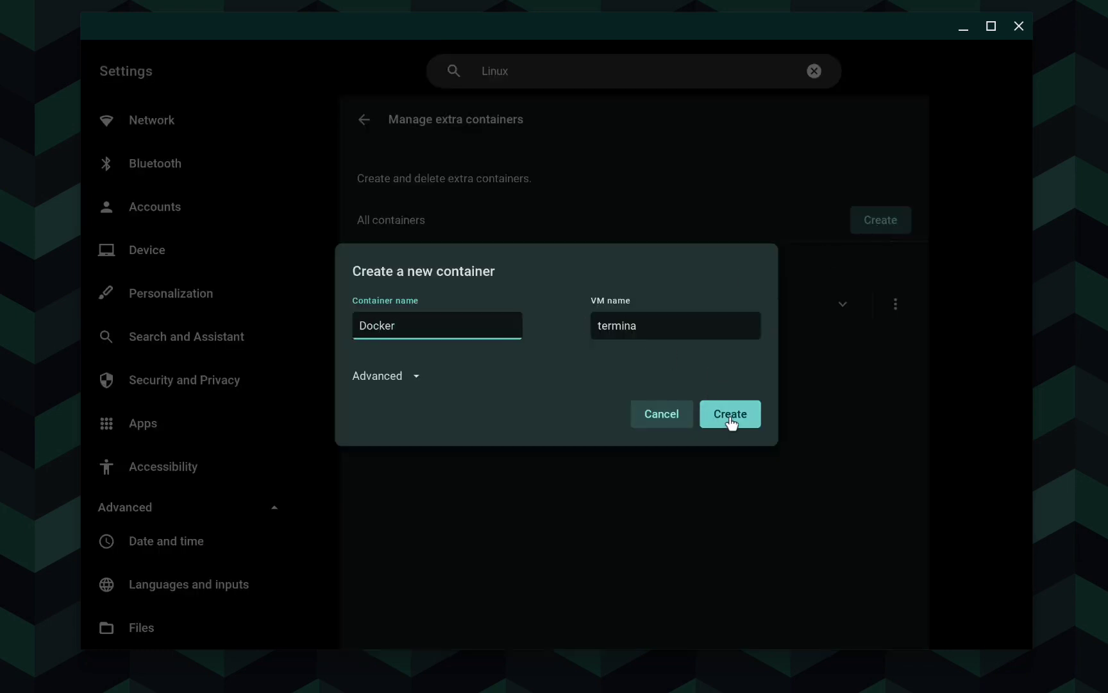
click(732, 424)
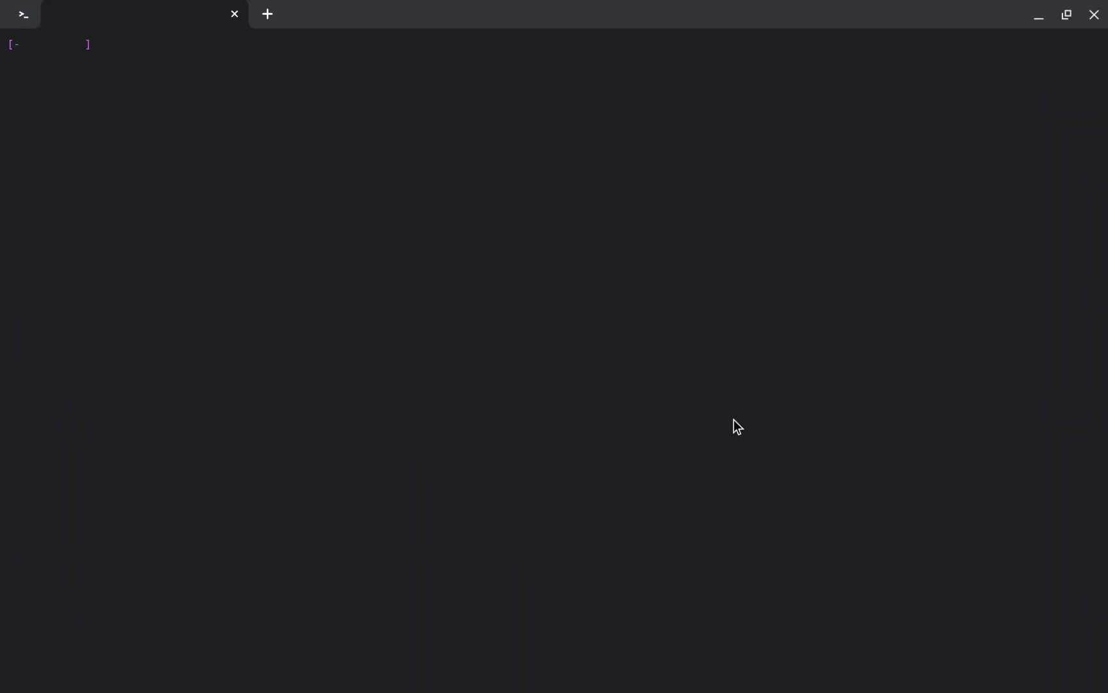
- Update and upgrade the Docker container's packages with apt, and install gnome-terminal using the command from Docker's Debian install page
text(sudo apt update -)
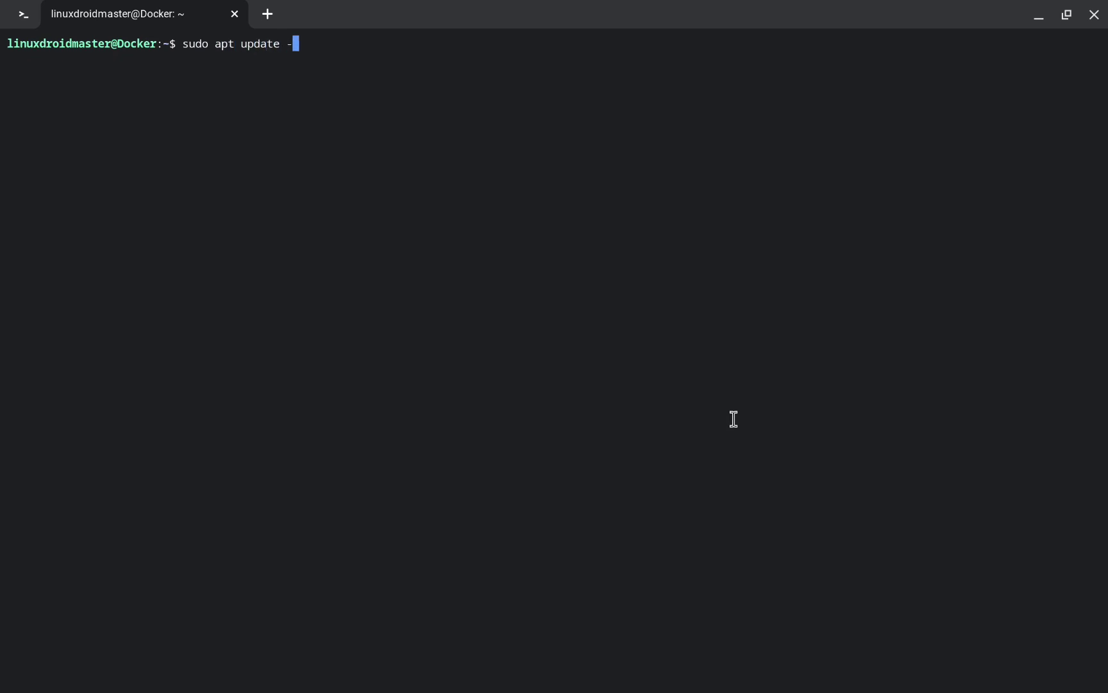
text(& sudo apt upgrade)
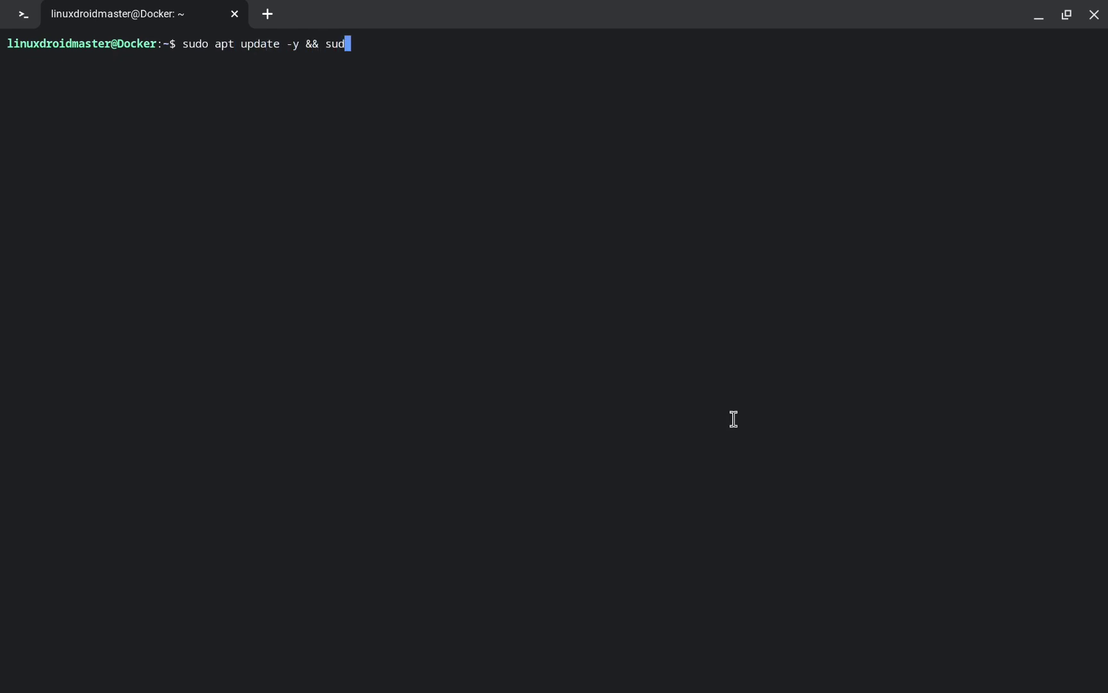
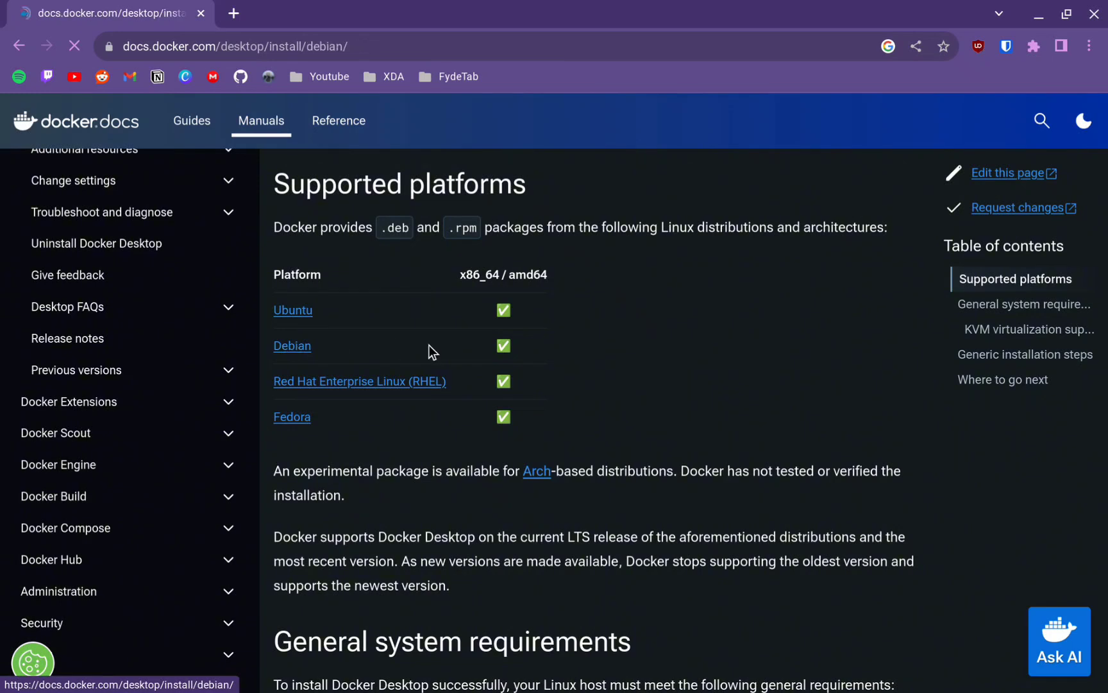
scroll(429, 346, down, 6)
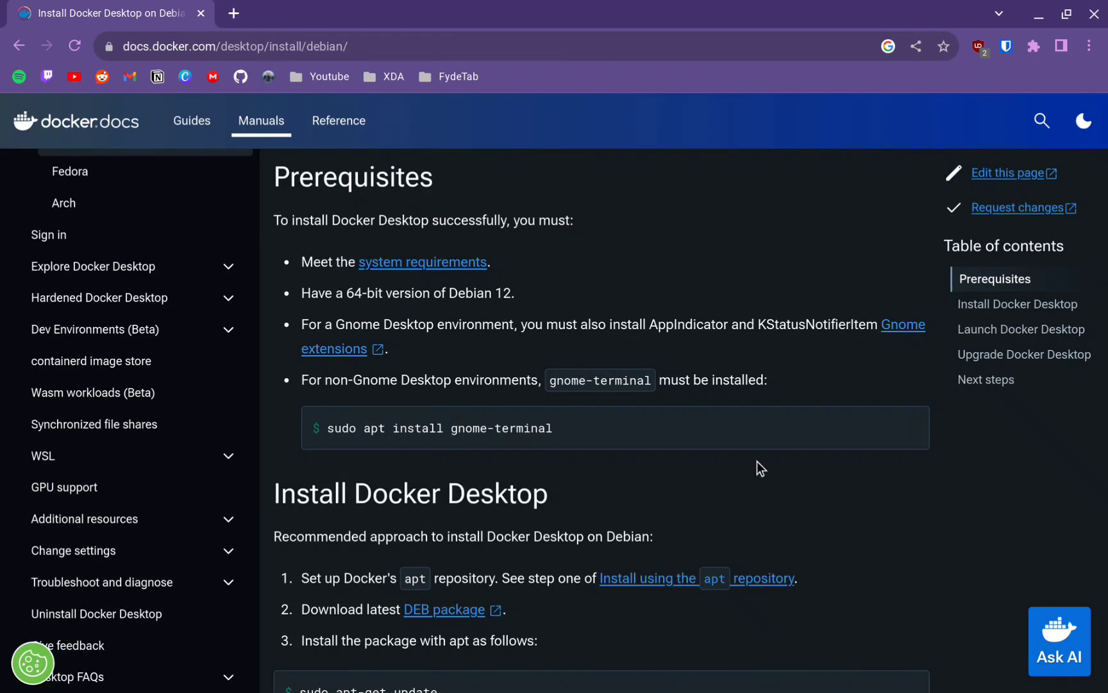
click(907, 430)
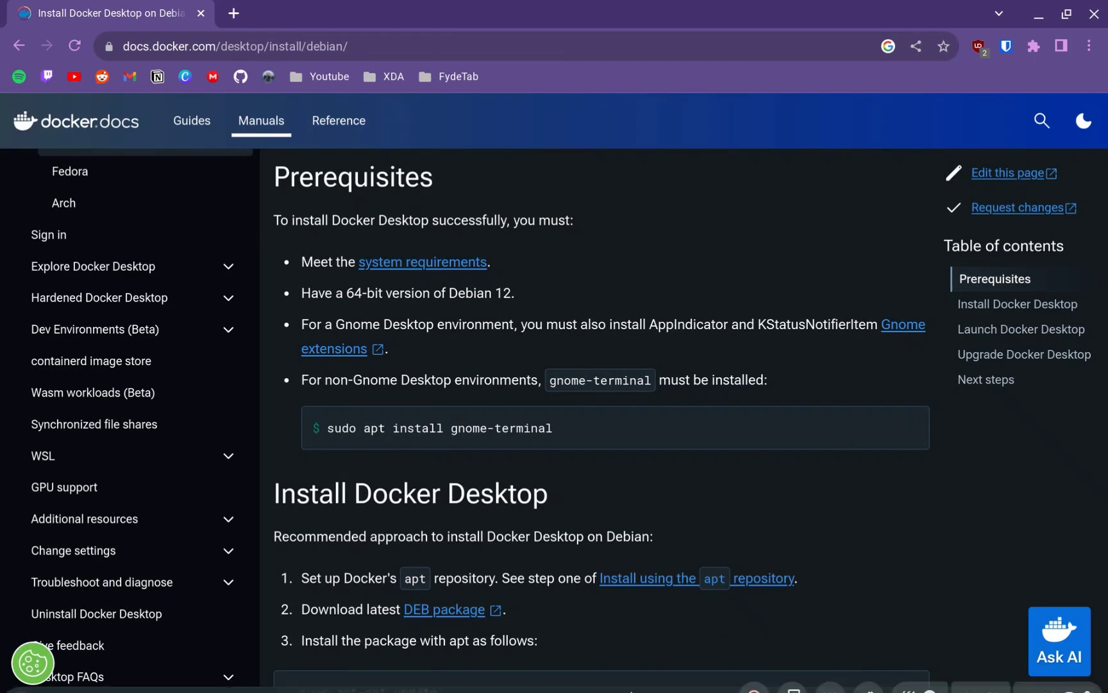
mouse_move(616, 679)
click(706, 672)
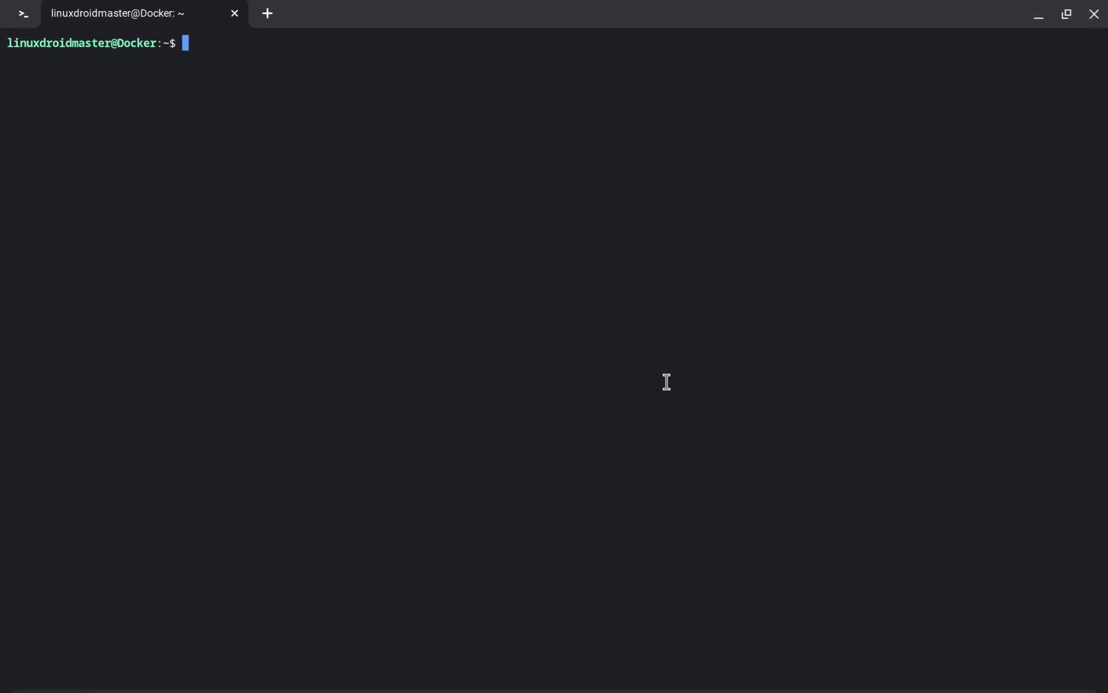
key(ctrl+shift+v)
key(Return)
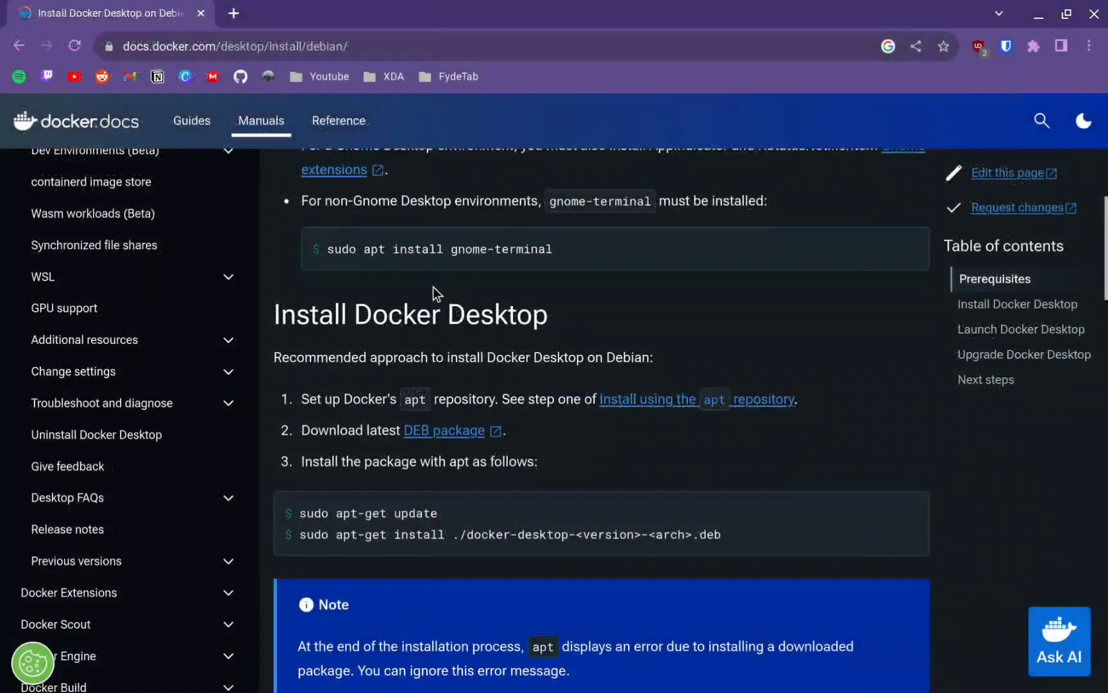
- Open the "Install using the apt repository" instructions linked in the Docker Desktop installation steps in a new browser tab
scroll(433, 286, down, 2)
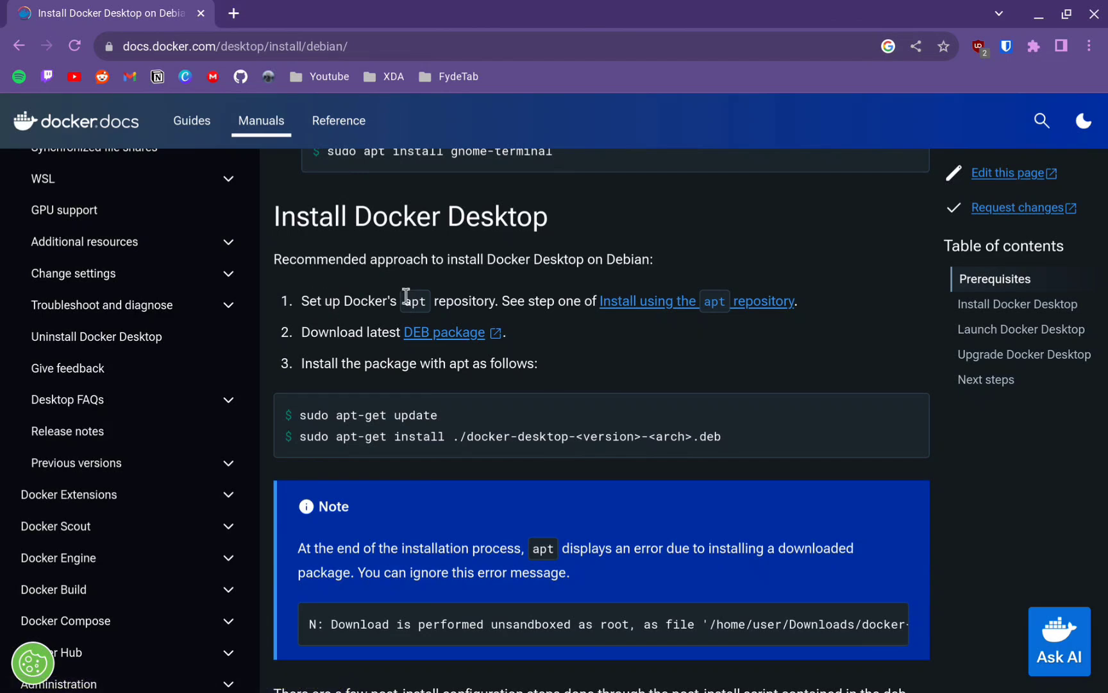
right_click(646, 306)
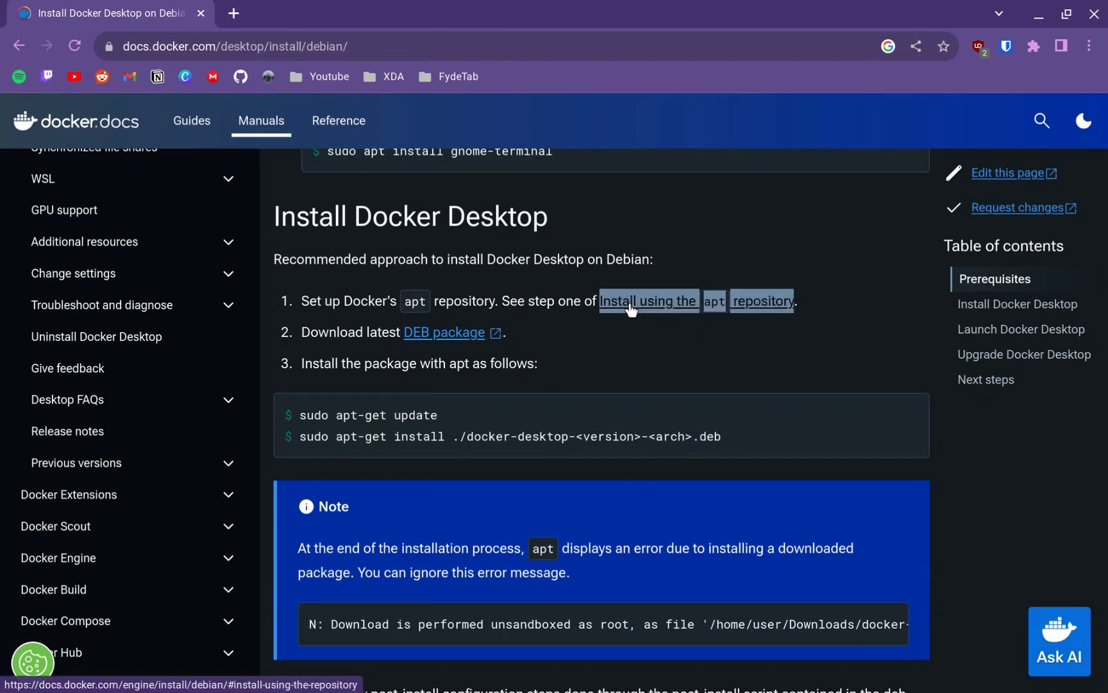
click(661, 315)
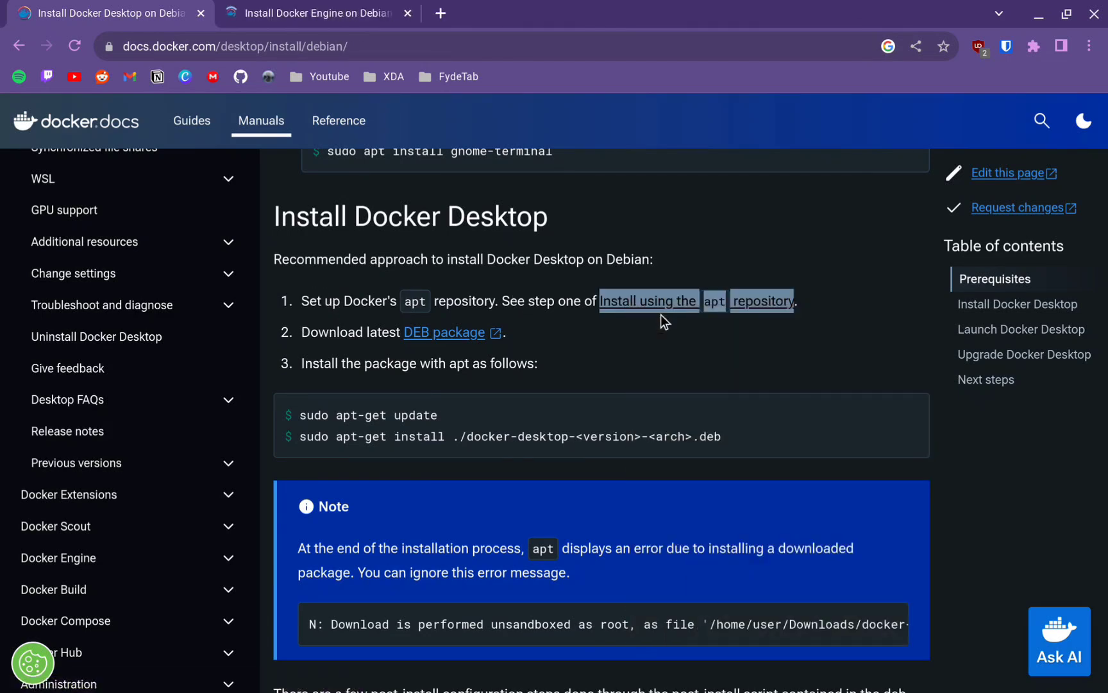
click(330, 18)
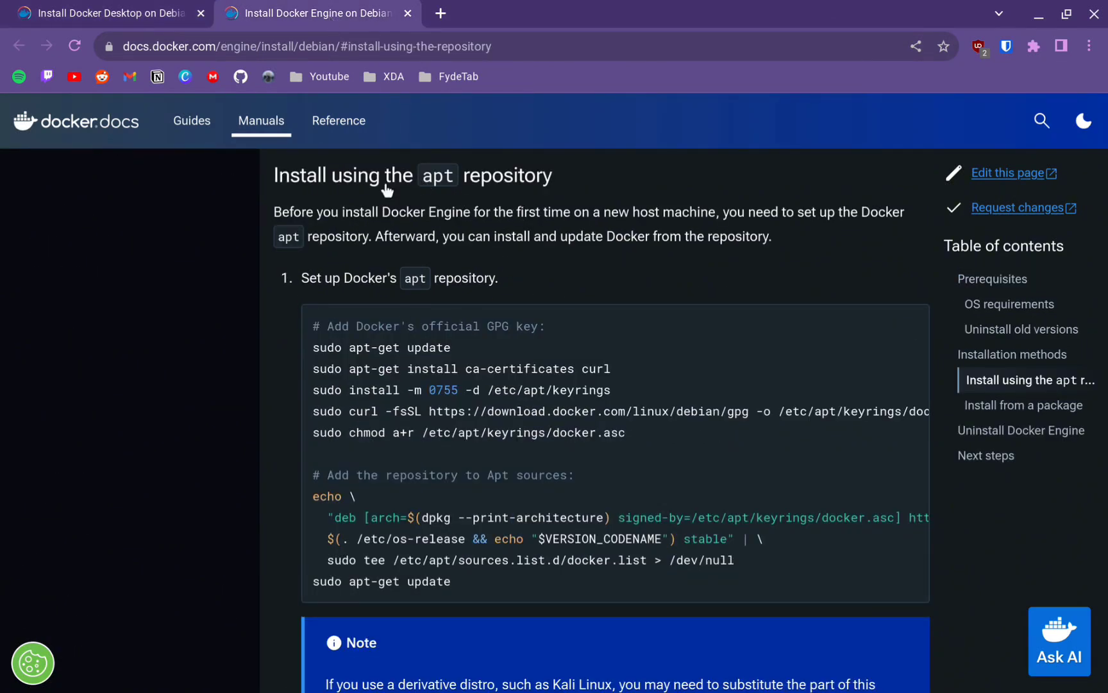
- Copy the commands that set up Docker's apt repository and GPG key, run them in the Docker container's terminal, and clear the output
mouse_move(902, 356)
click(909, 327)
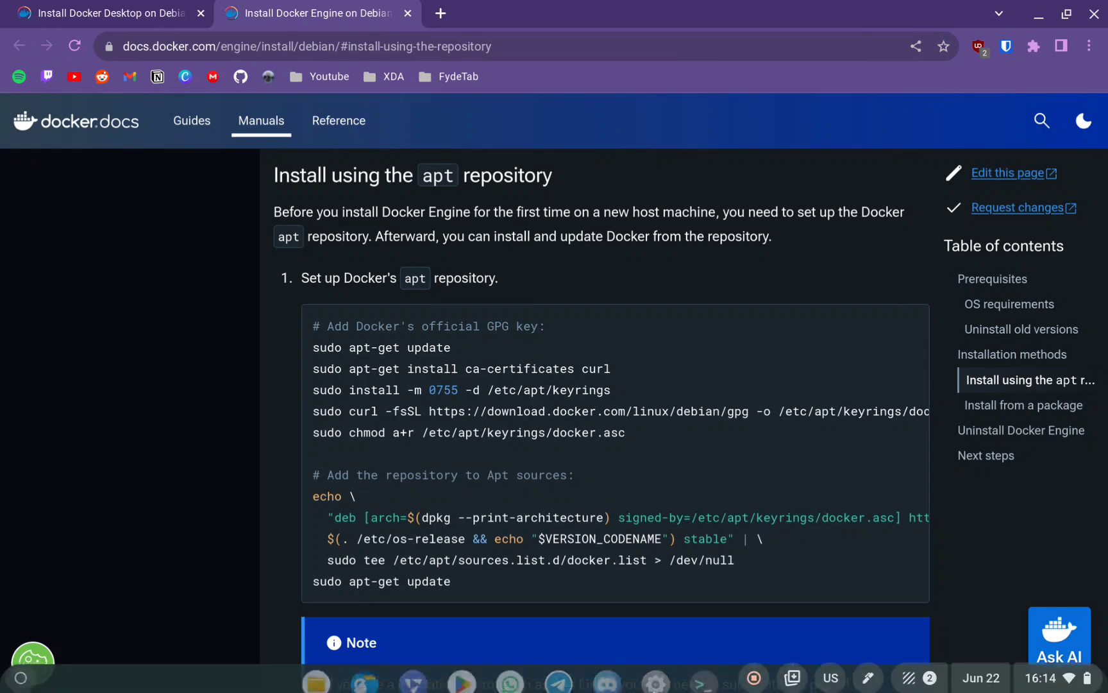
click(704, 672)
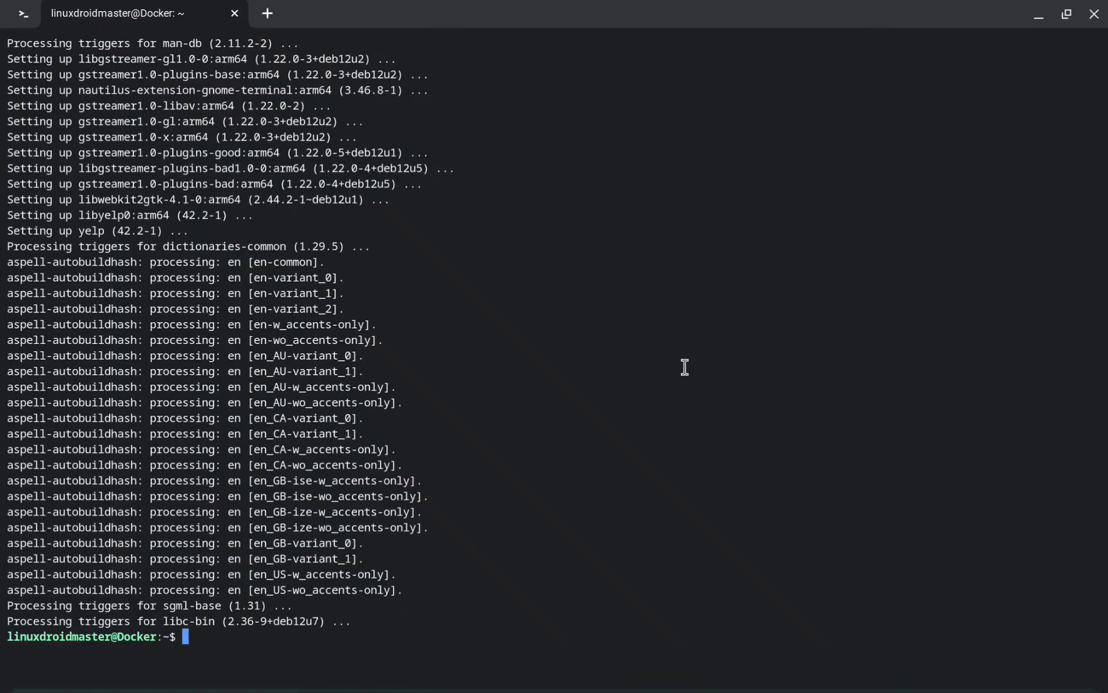
key(ctrl+l)
key(ctrl+shift+v)
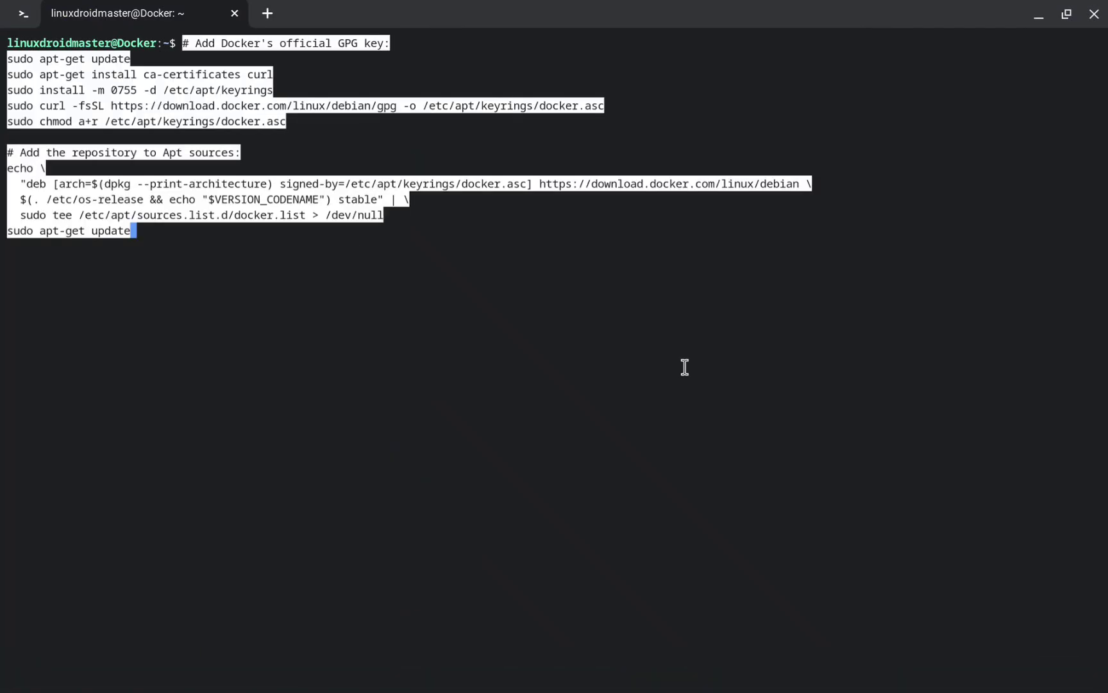
key(Return)
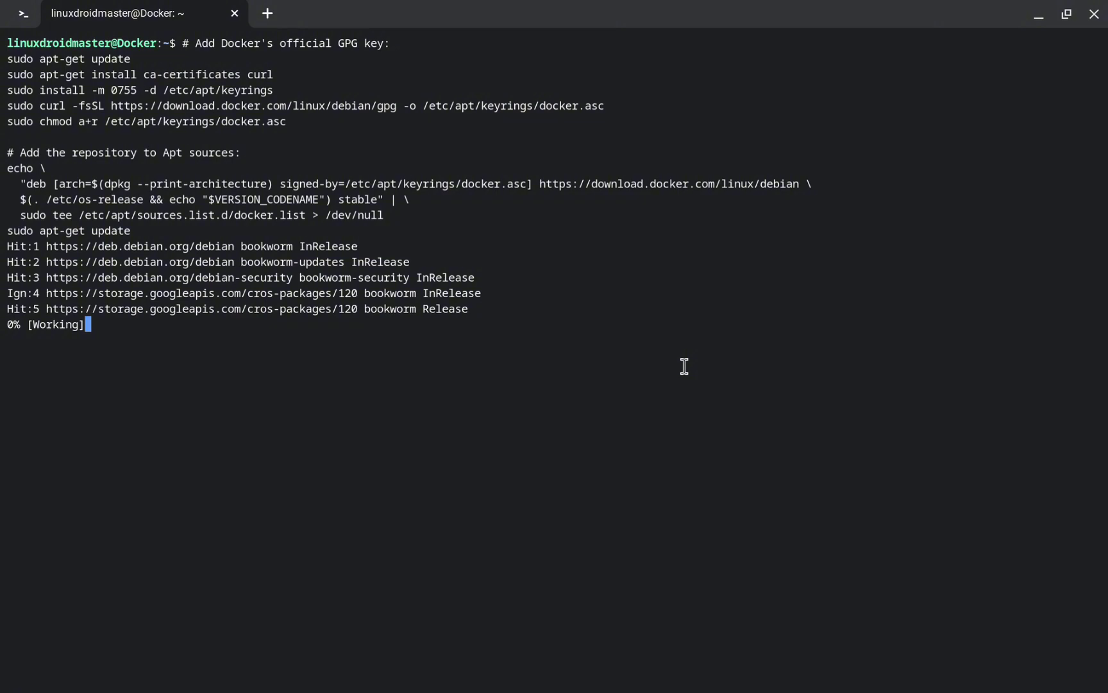
key(ctrl+l)
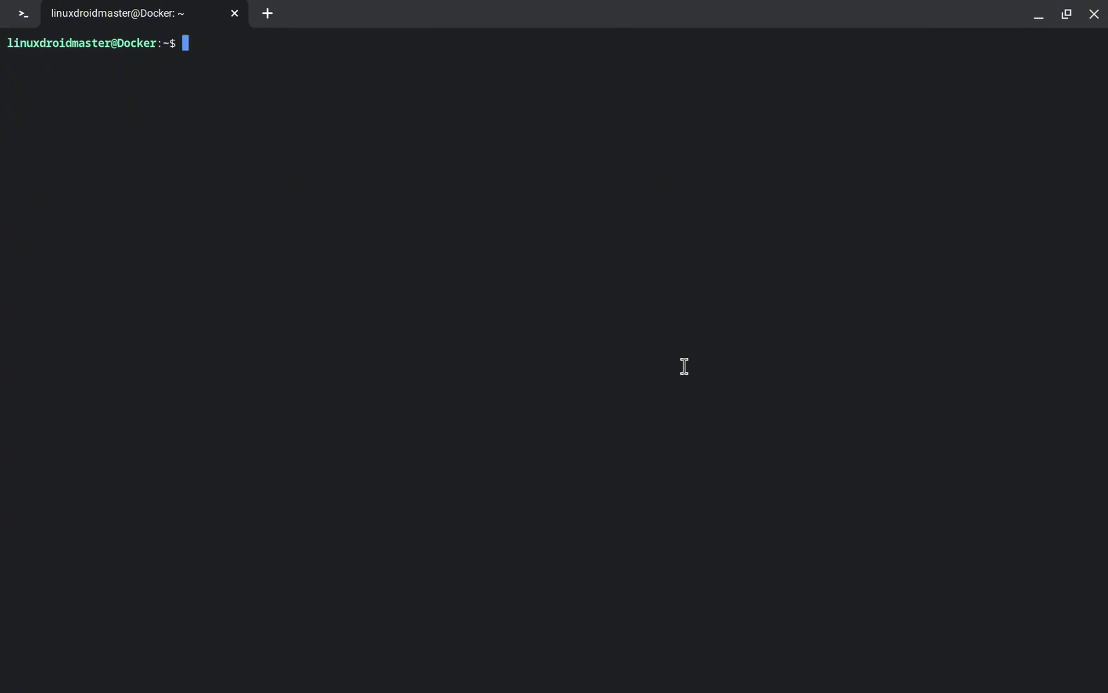
- Install docker-ce, docker-ce-cli, containerd.io, docker-buildx-plugin and docker-compose-plugin with the documented apt-get command, and clear the terminal
key(alt+Tab)
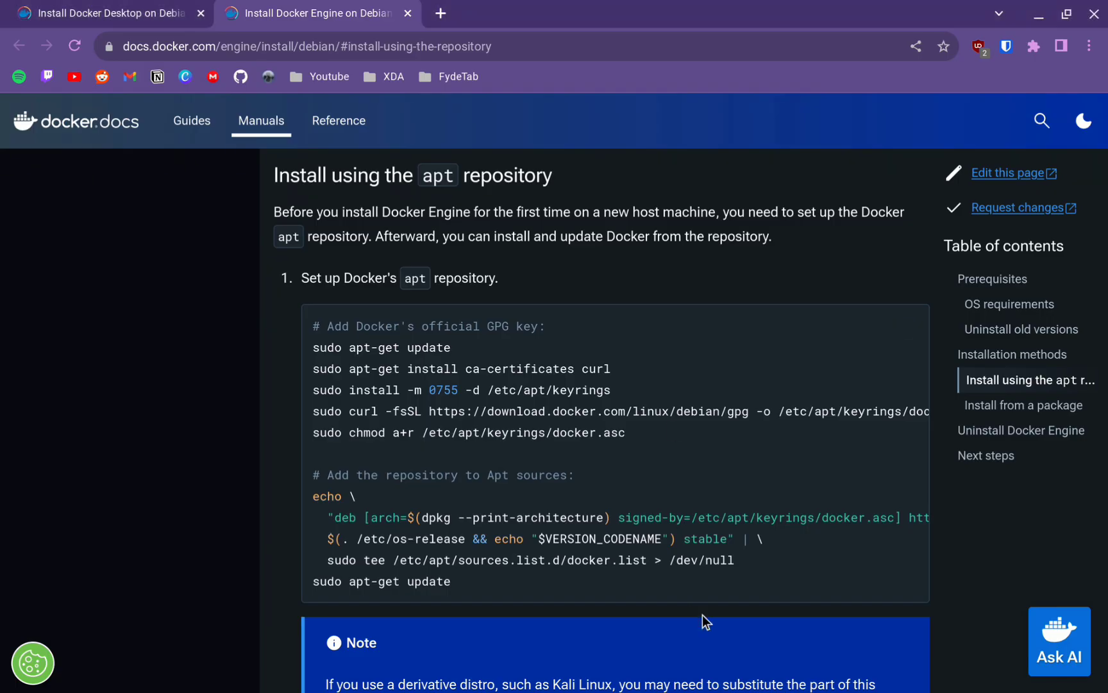
scroll(702, 615, down, 5)
scroll(701, 614, down, 3)
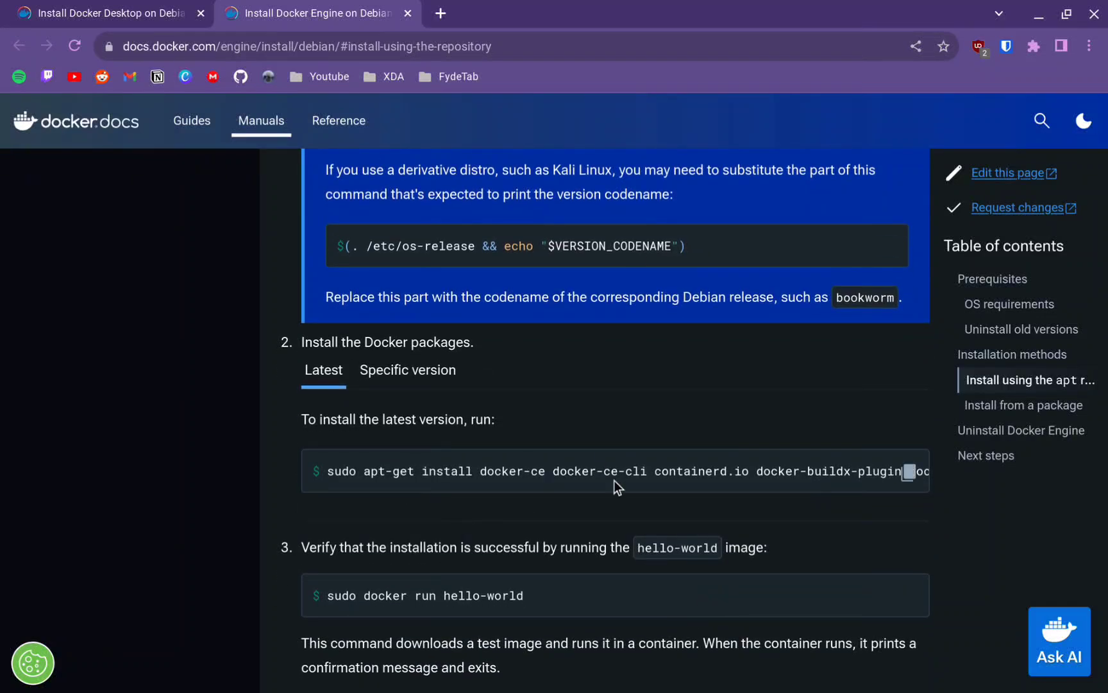
click(911, 472)
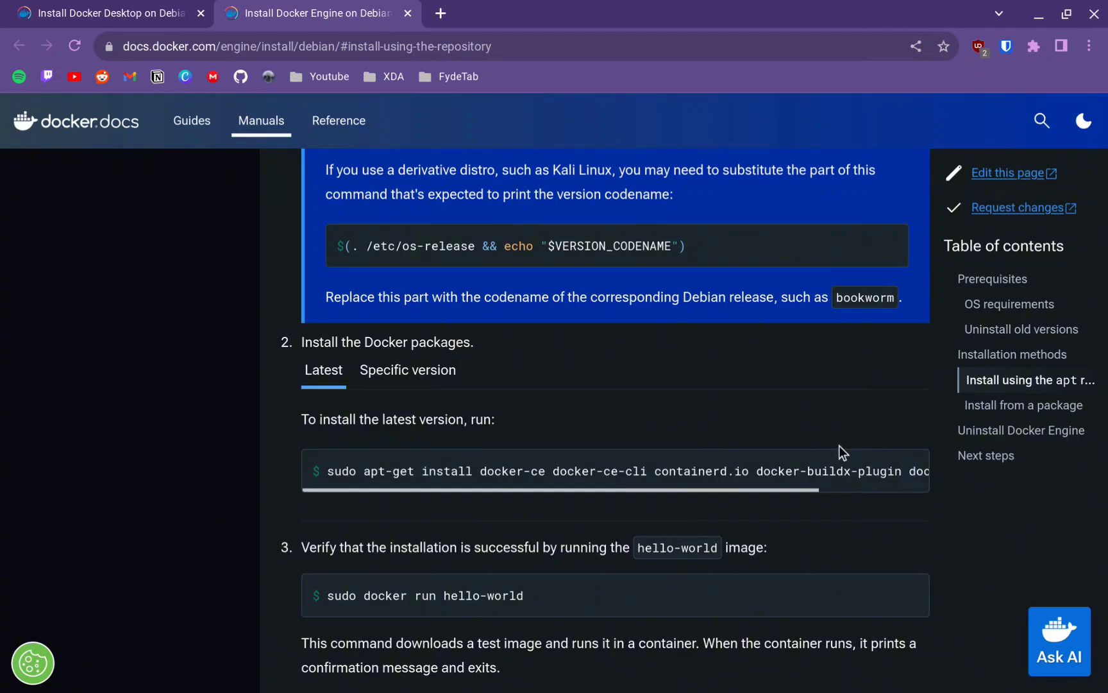
key(alt+Tab)
key(ctrl+shift+v)
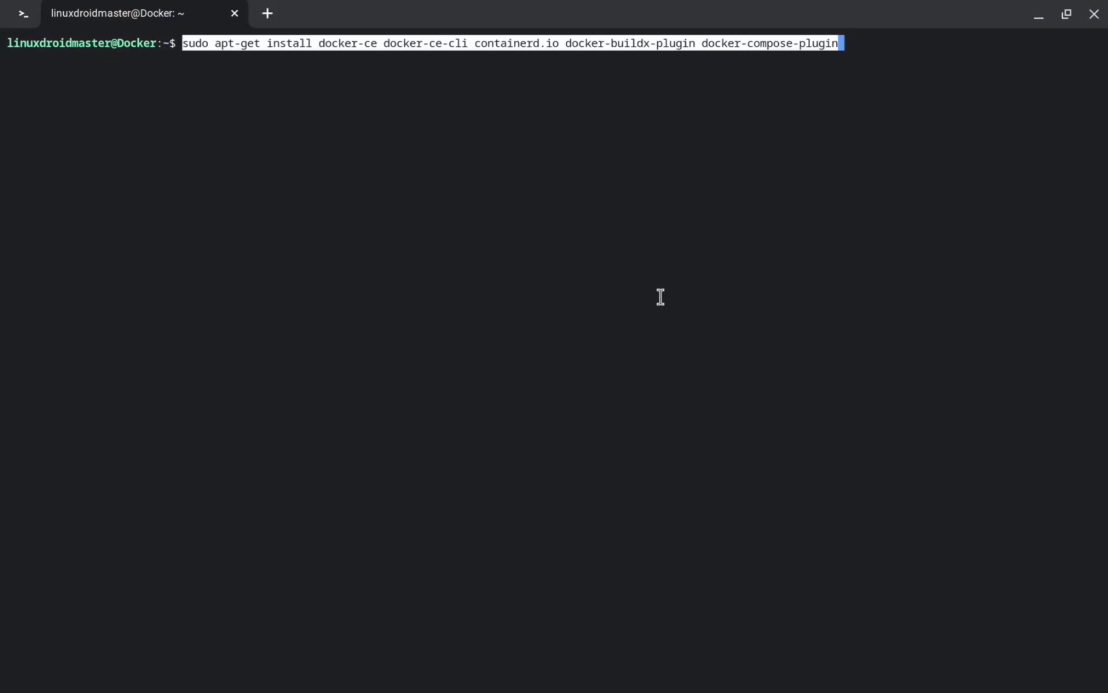
key(Return)
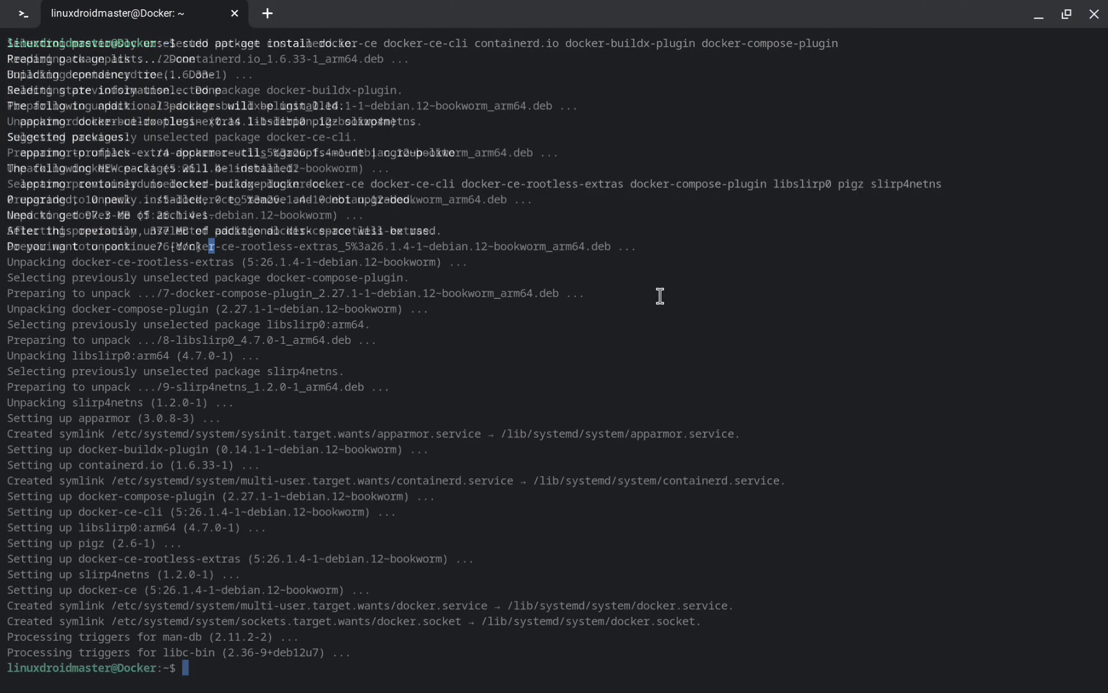
key(ctrl+l)
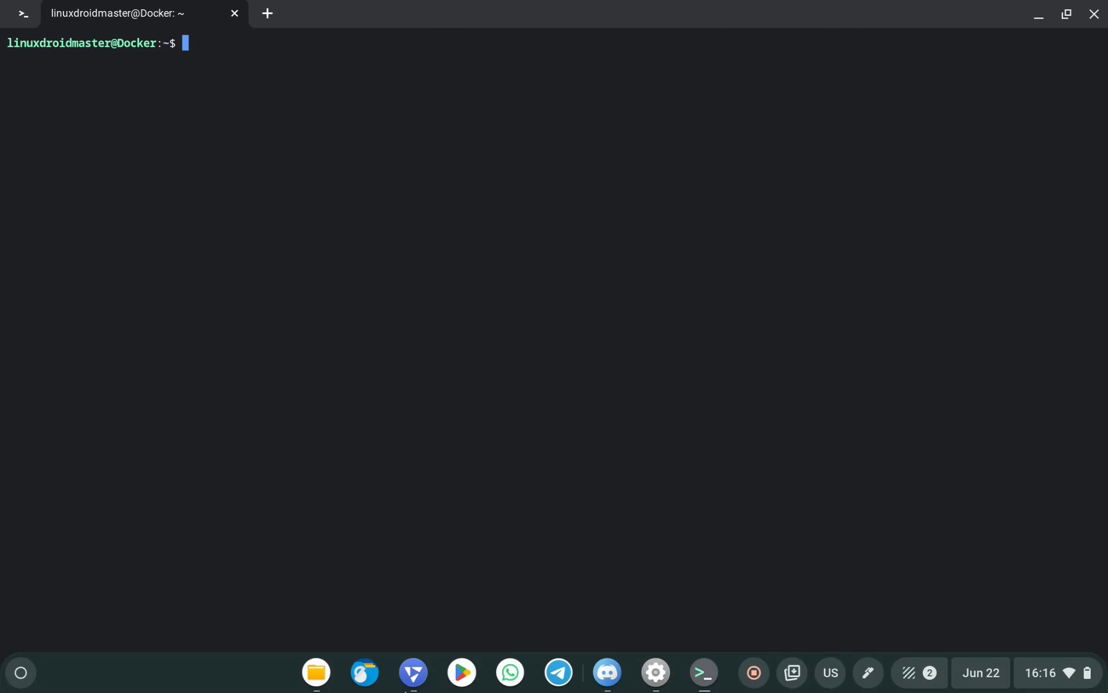
- Copy the hello-world verification command from Docker's install page, run sudo docker run hello-world in the Docker container's terminal, and clear the output
click(413, 672)
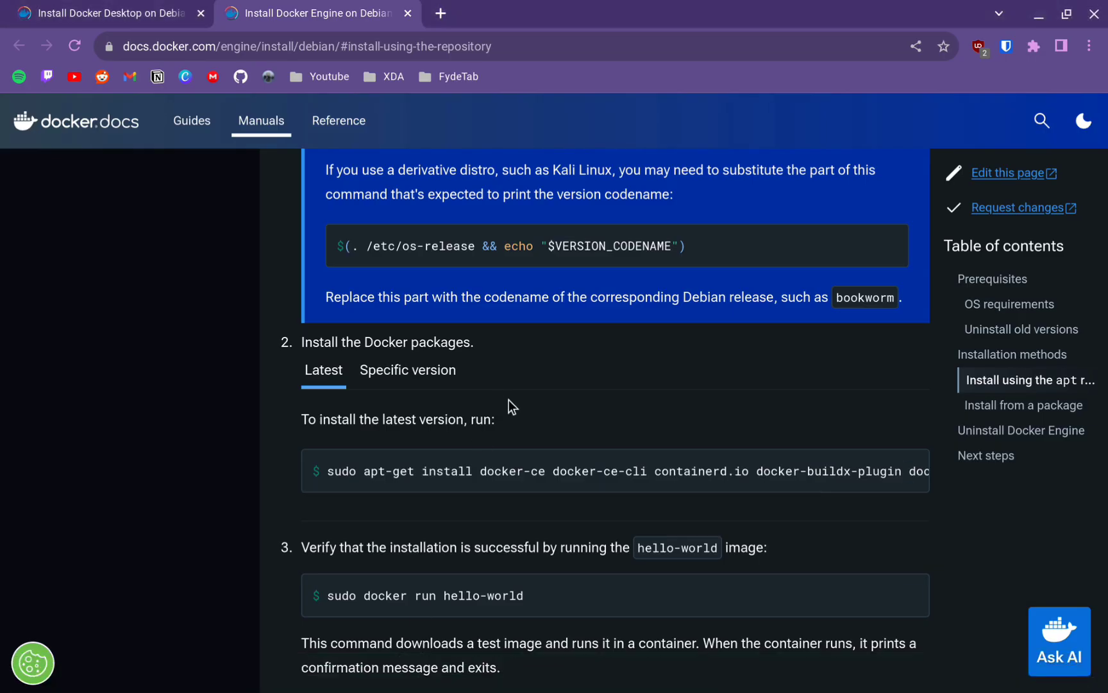
mouse_move(816, 605)
key(alt+Tab)
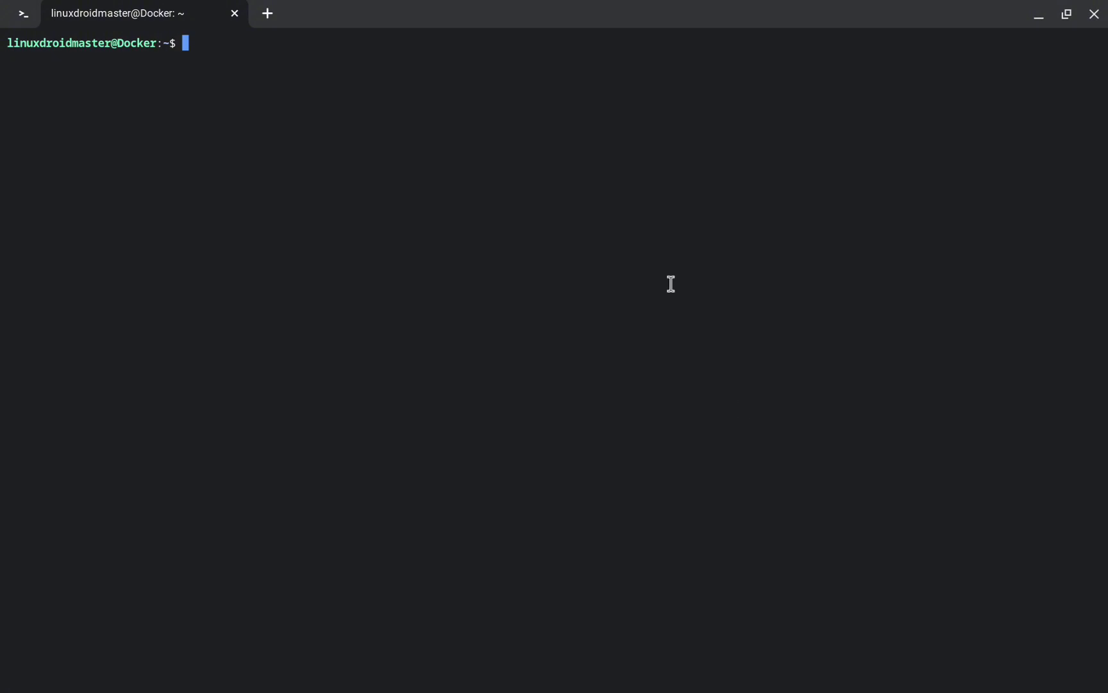
key(ctrl+shift+v)
key(Return)
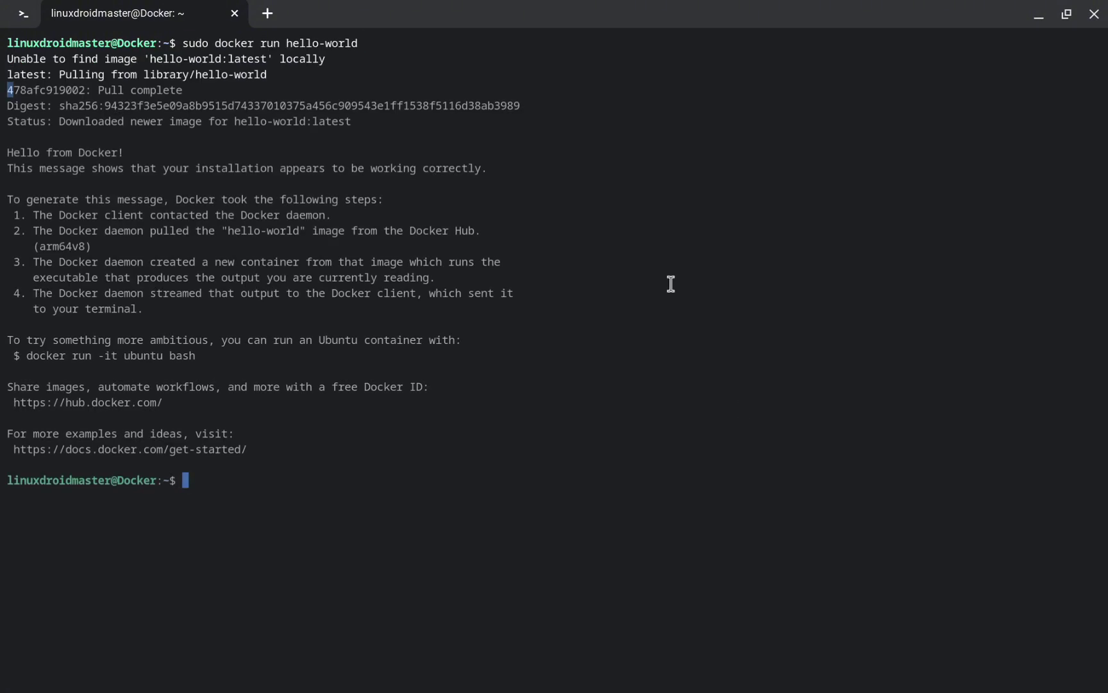
triple_click(272, 163)
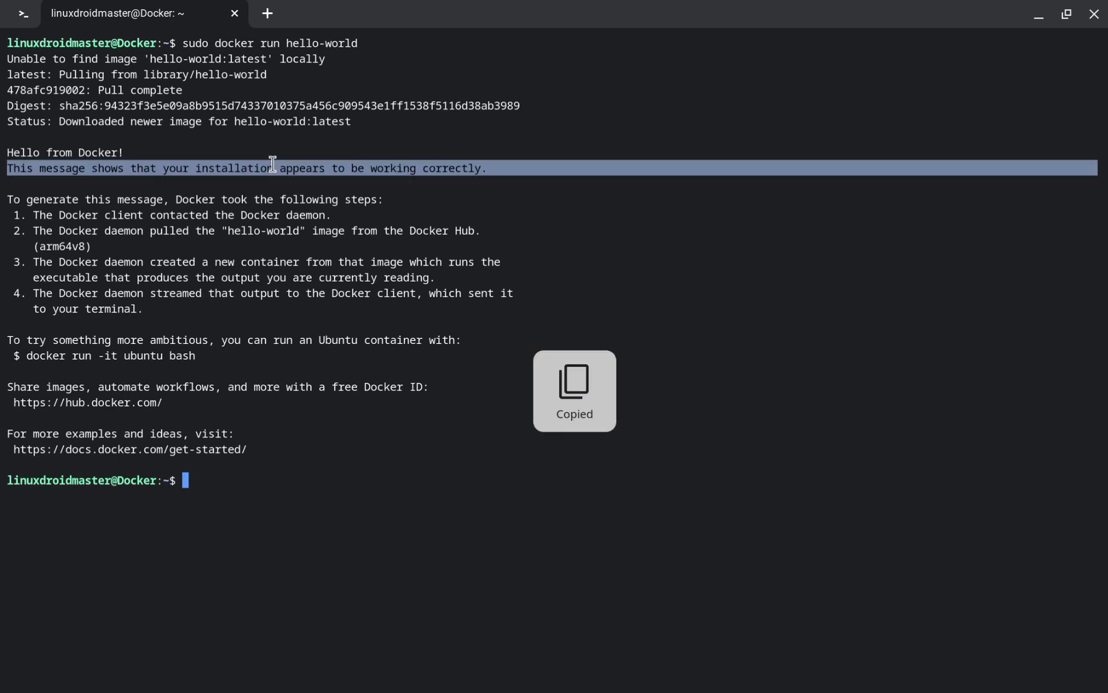
click(426, 322)
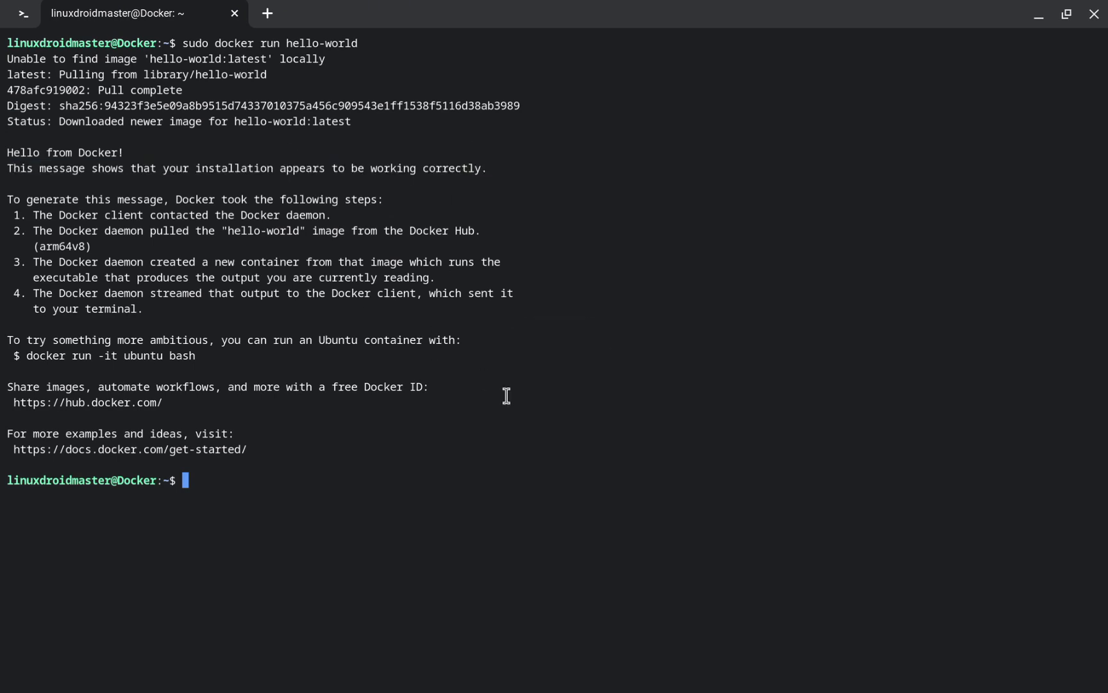
key(ctrl+l)
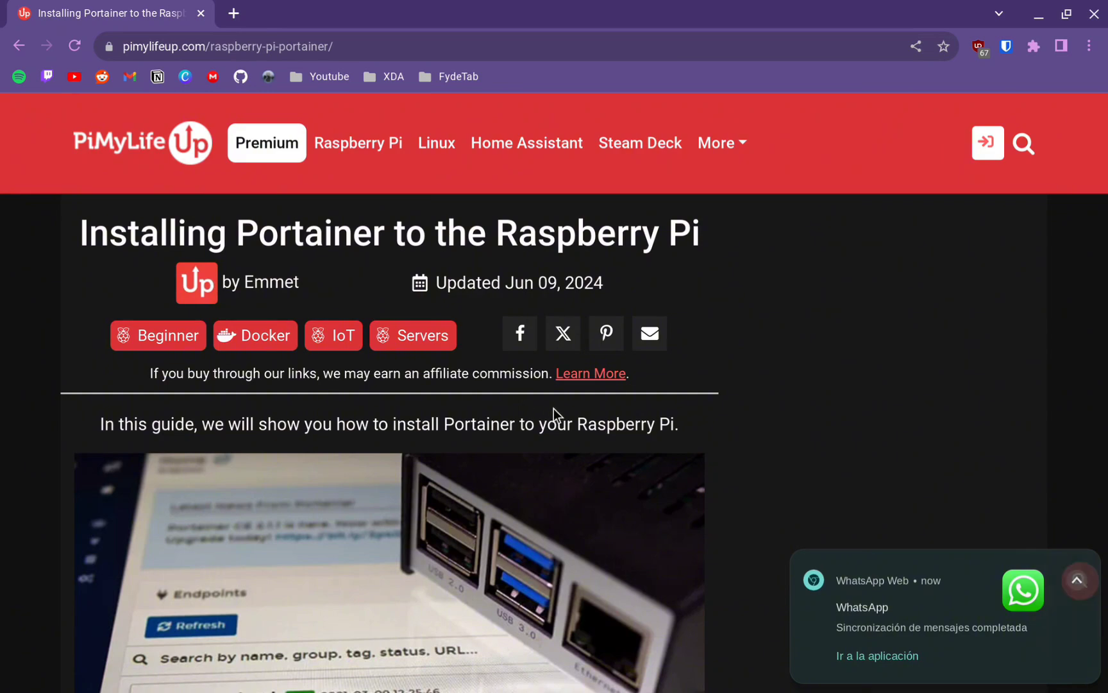
- Copy the image download command from the Pi My Life Up Portainer guide, run sudo docker pull portainer/portainer-ce:latest in the terminal, and clear the output
scroll(598, 426, down, 10)
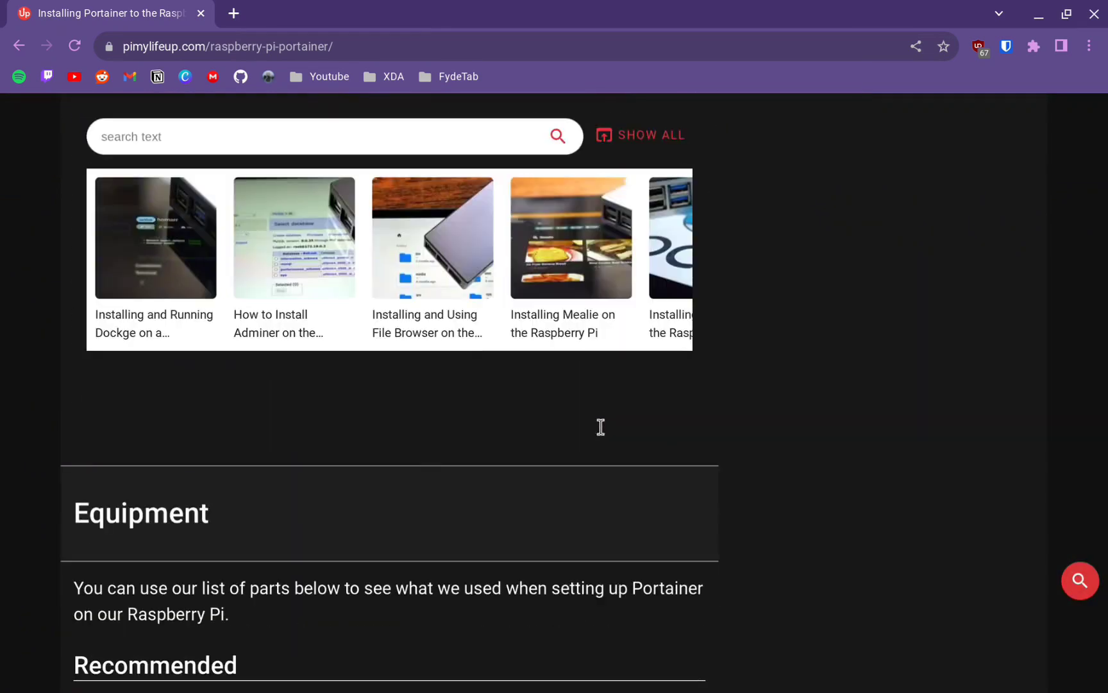
scroll(601, 426, down, 8)
scroll(601, 426, down, 10)
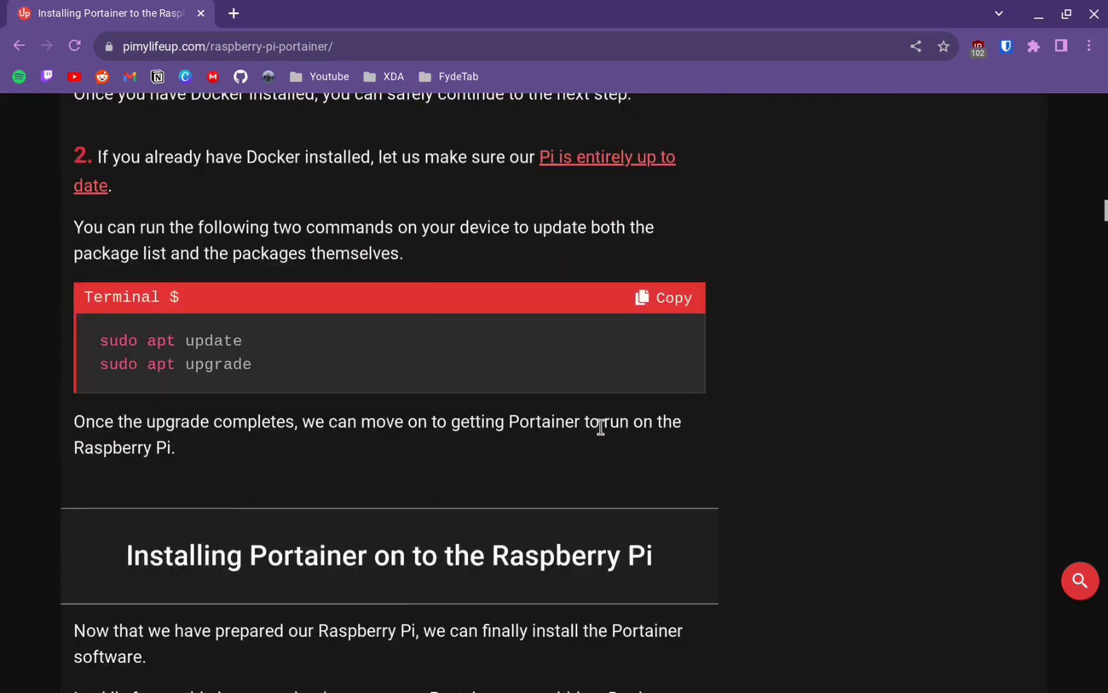
scroll(601, 427, down, 5)
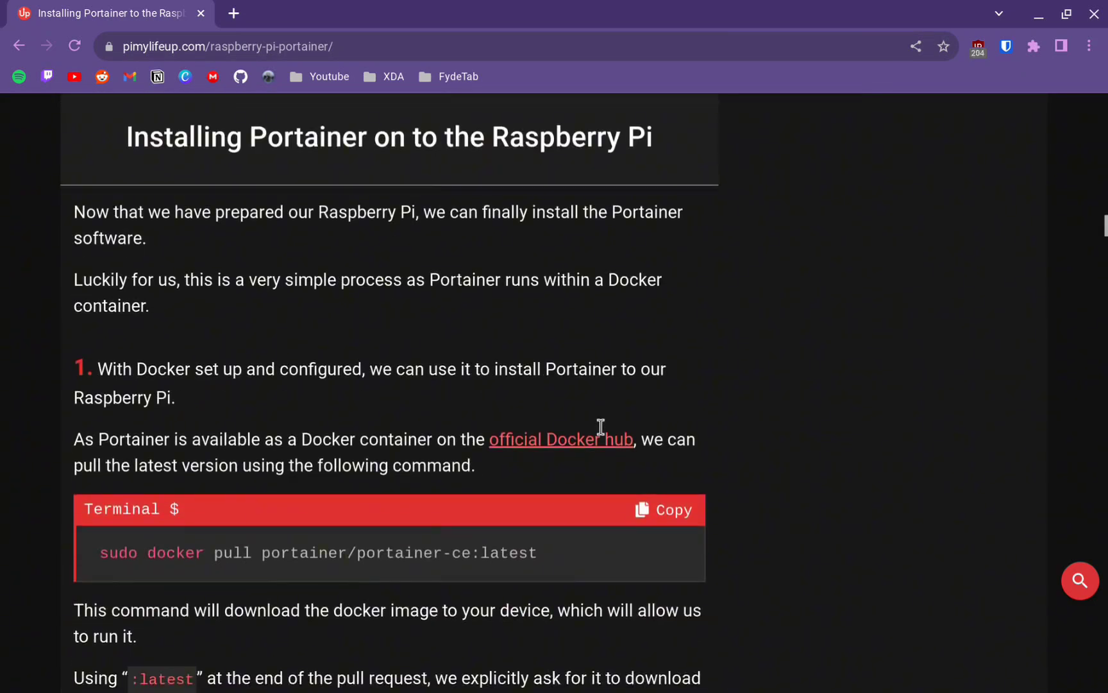
scroll(601, 426, down, 5)
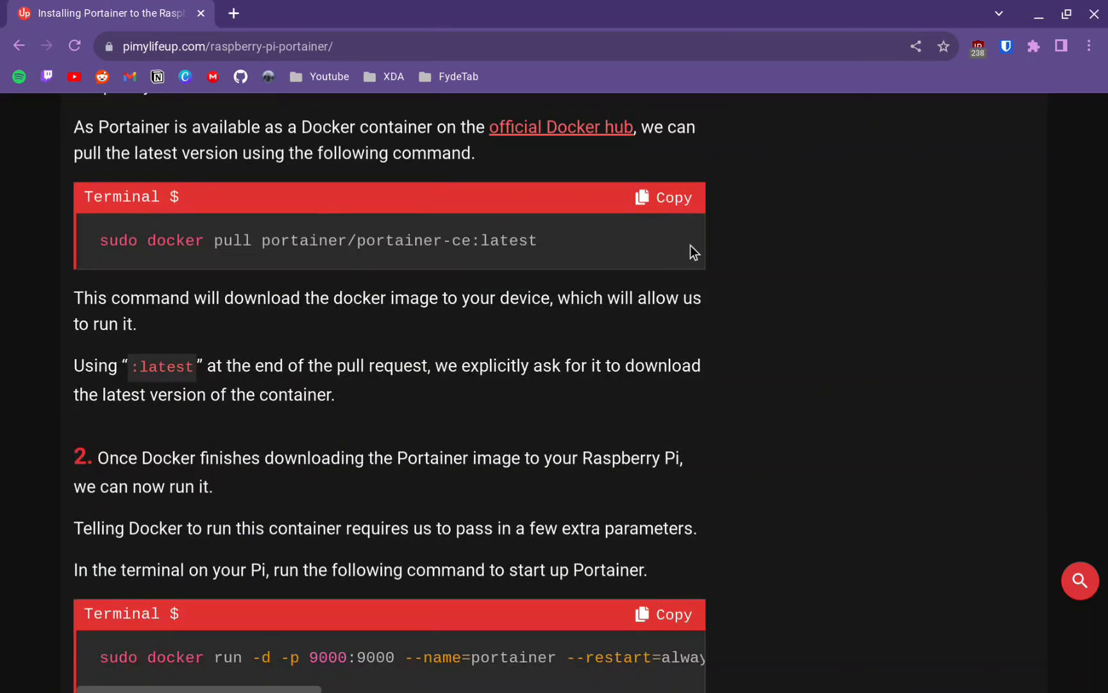
click(667, 204)
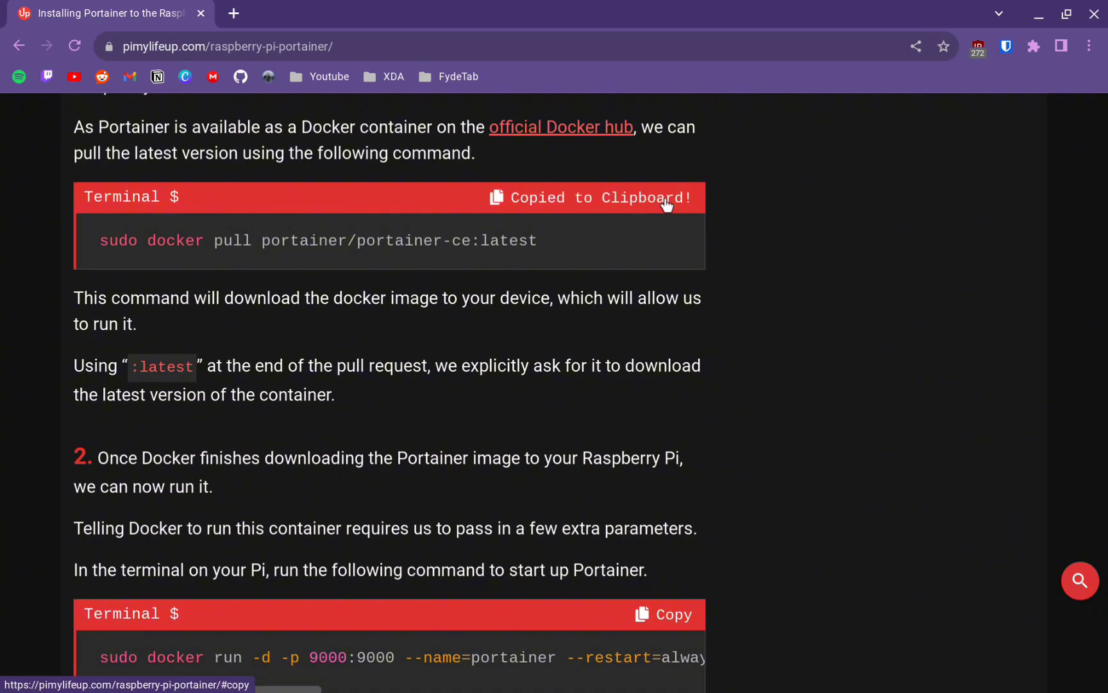
key(alt+Tab)
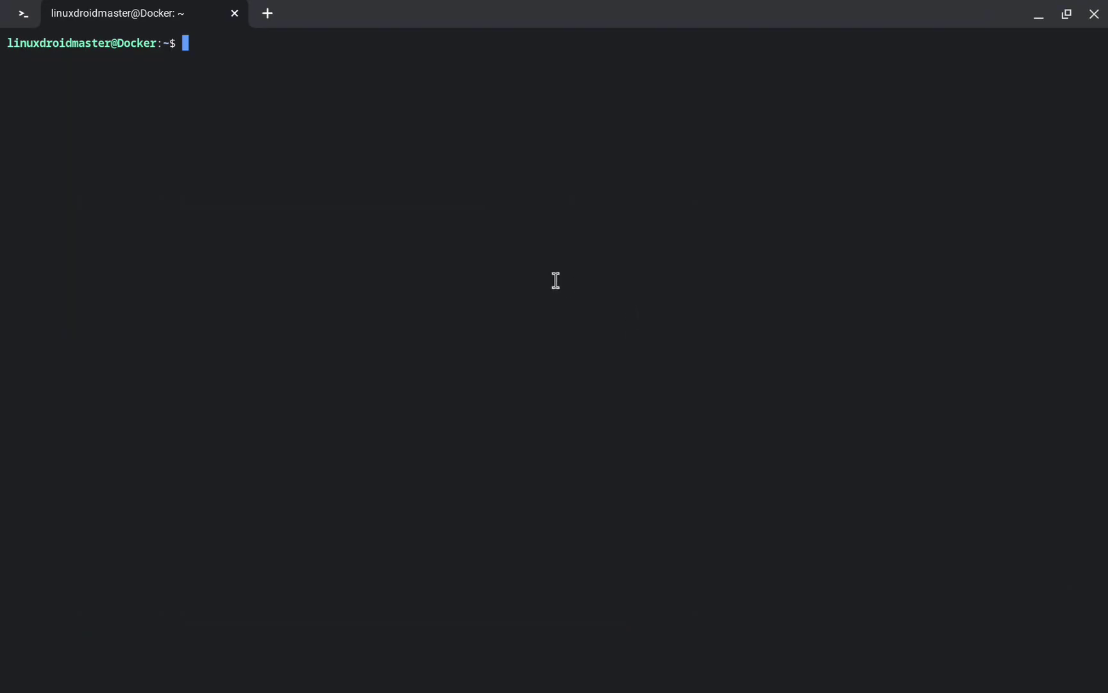
key(ctrl+shift+v)
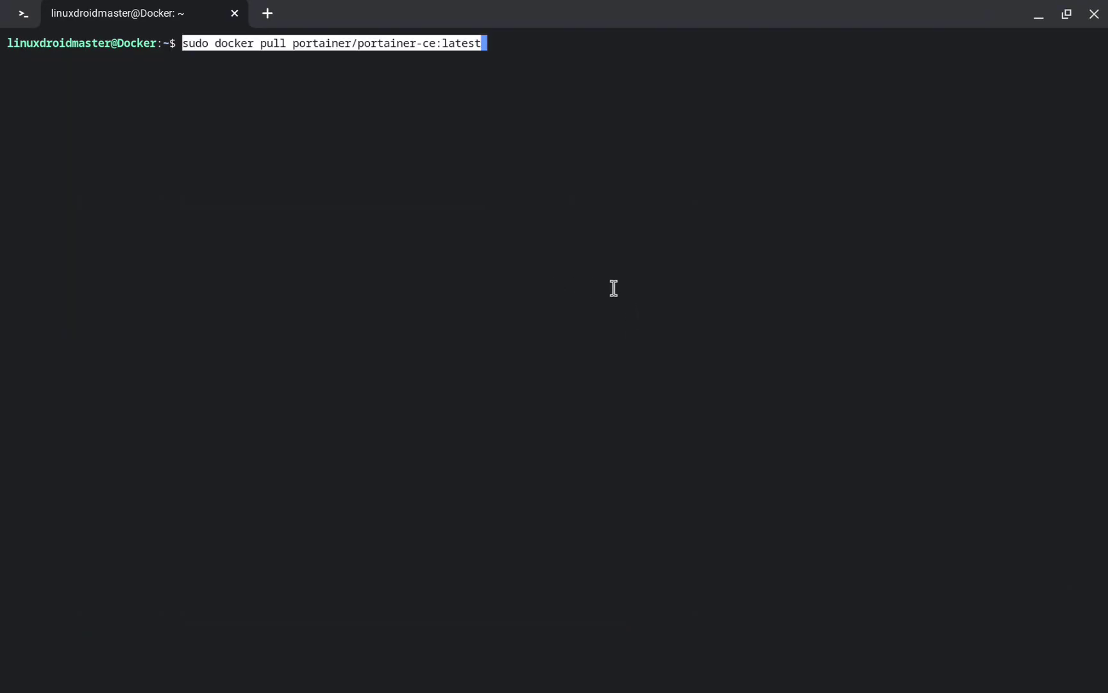
key(Return)
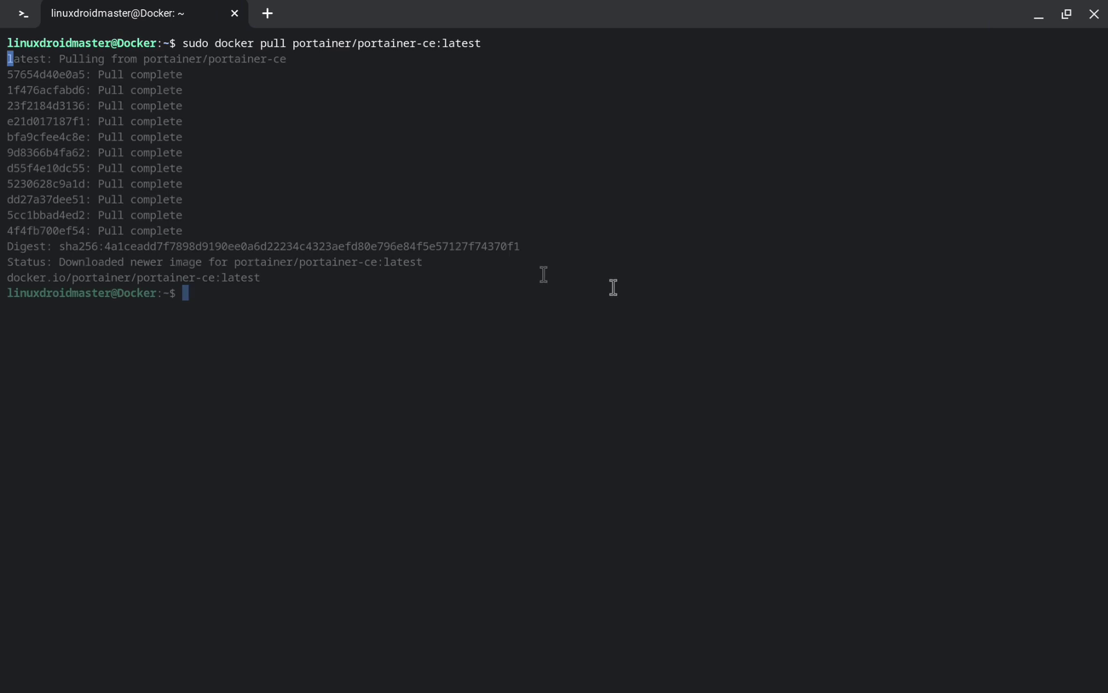
key(ctrl+l)
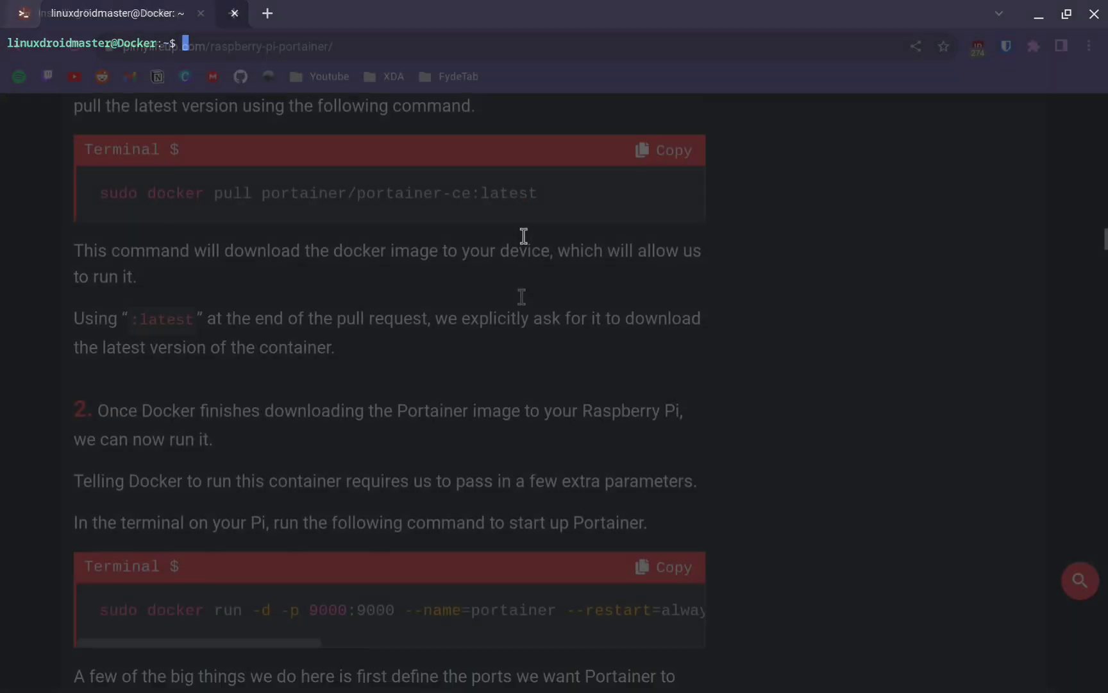
- Start Portainer with the guide's docker run command, using ports 9000:9000, name portainer, restart always, and the docker.sock and portainer_data volumes
scroll(401, 459, down, 2)
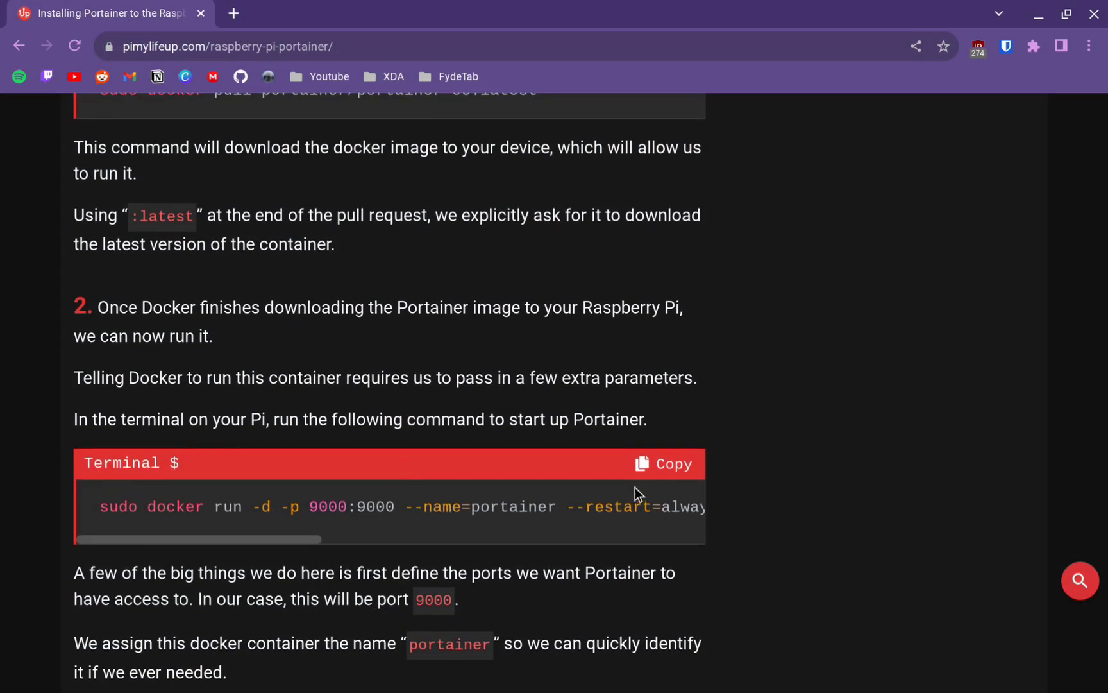
click(666, 464)
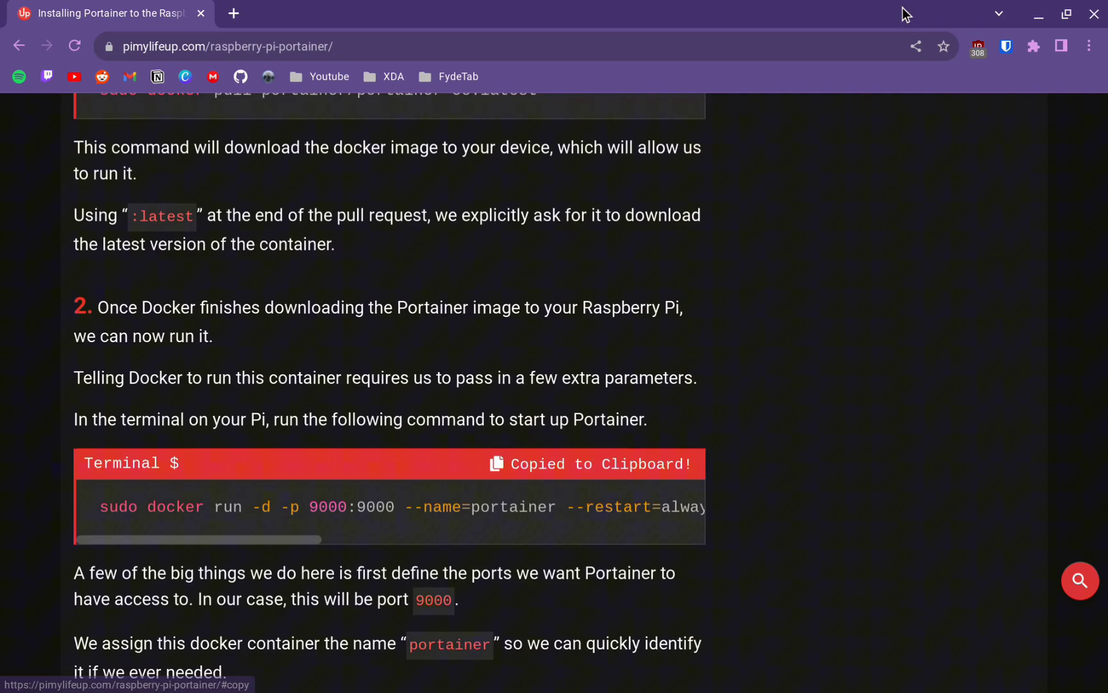
click(1037, 15)
key(ctrl+shift+v)
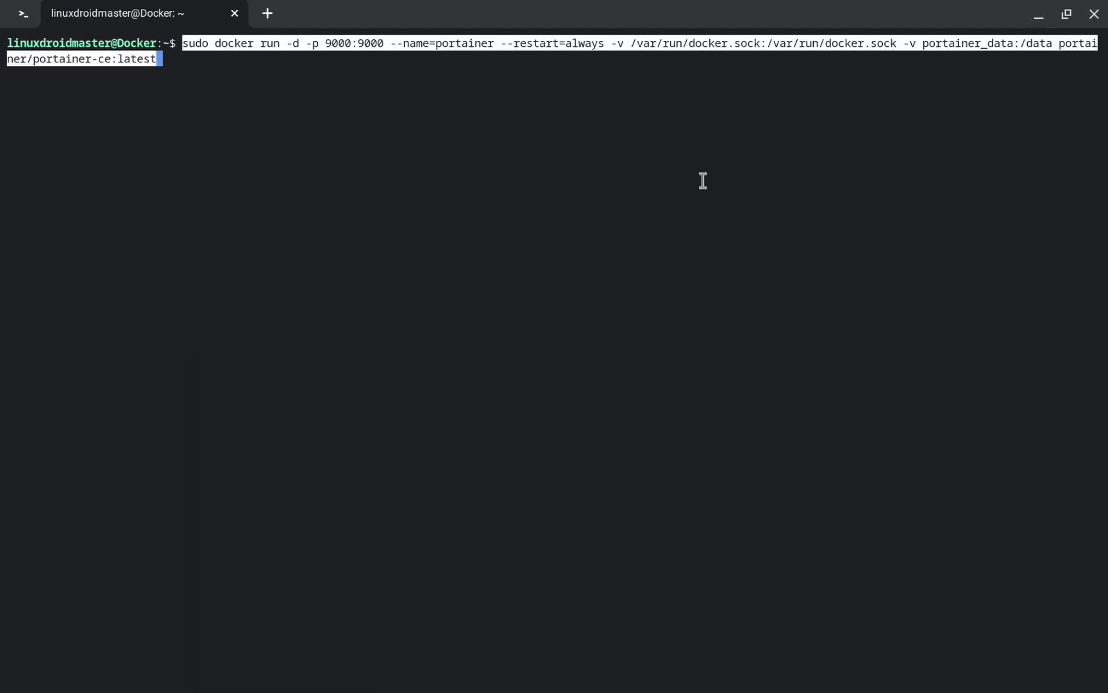
key(Return)
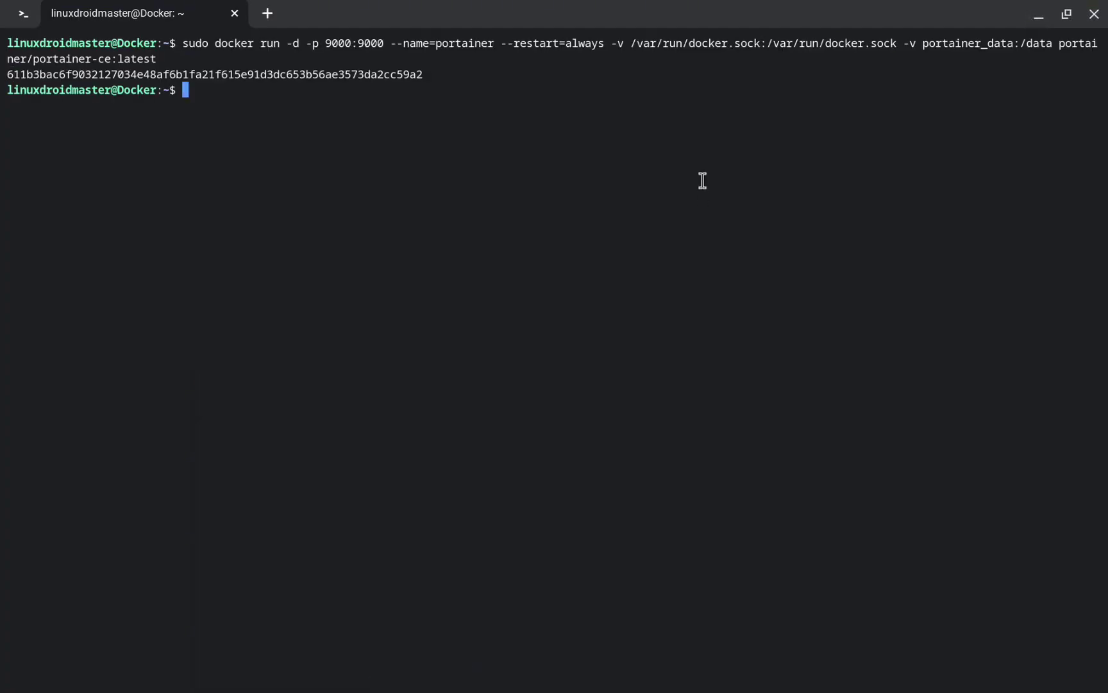
- List the running Docker containers with docker ps, first without and again with sudo
text(docker ps)
key(Return)
text(sudo docker ps)
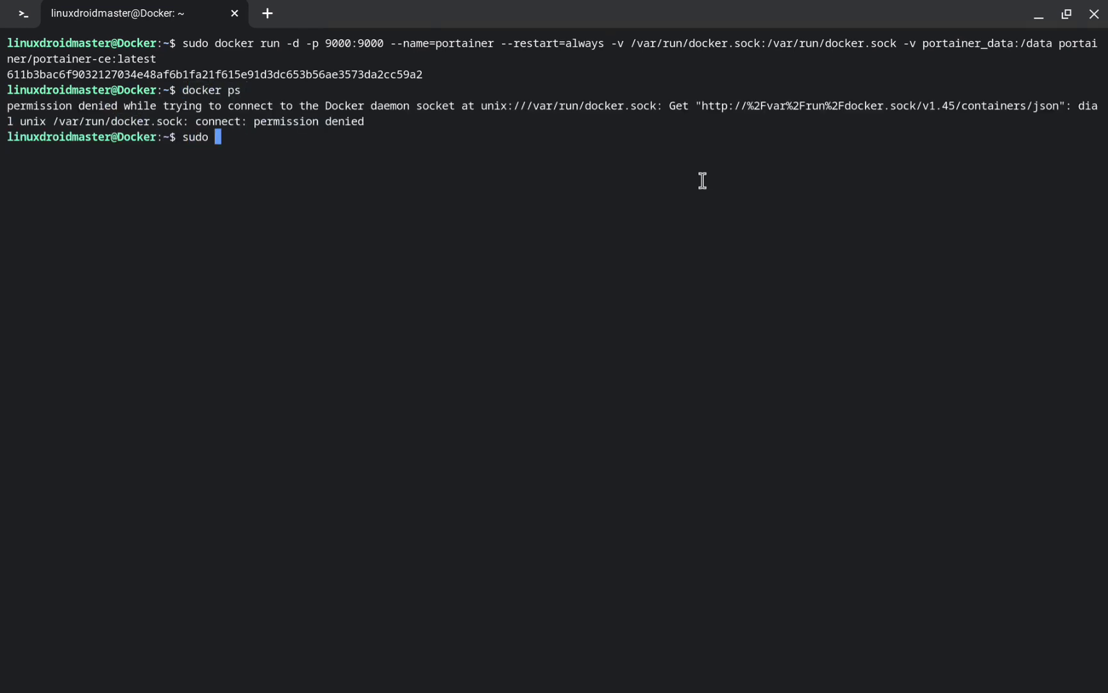
key(Return)
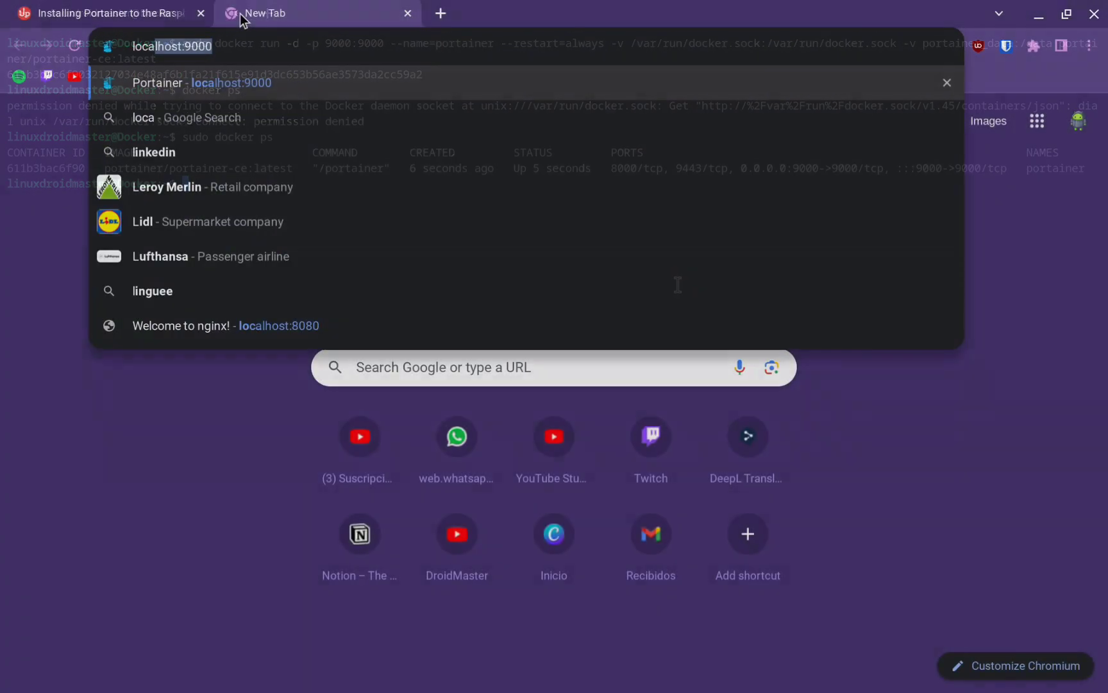
- Open Portainer at localhost:9000 in a browser tab and create the initial administrator droidmaster, filling in and confirming the account password
key(Return)
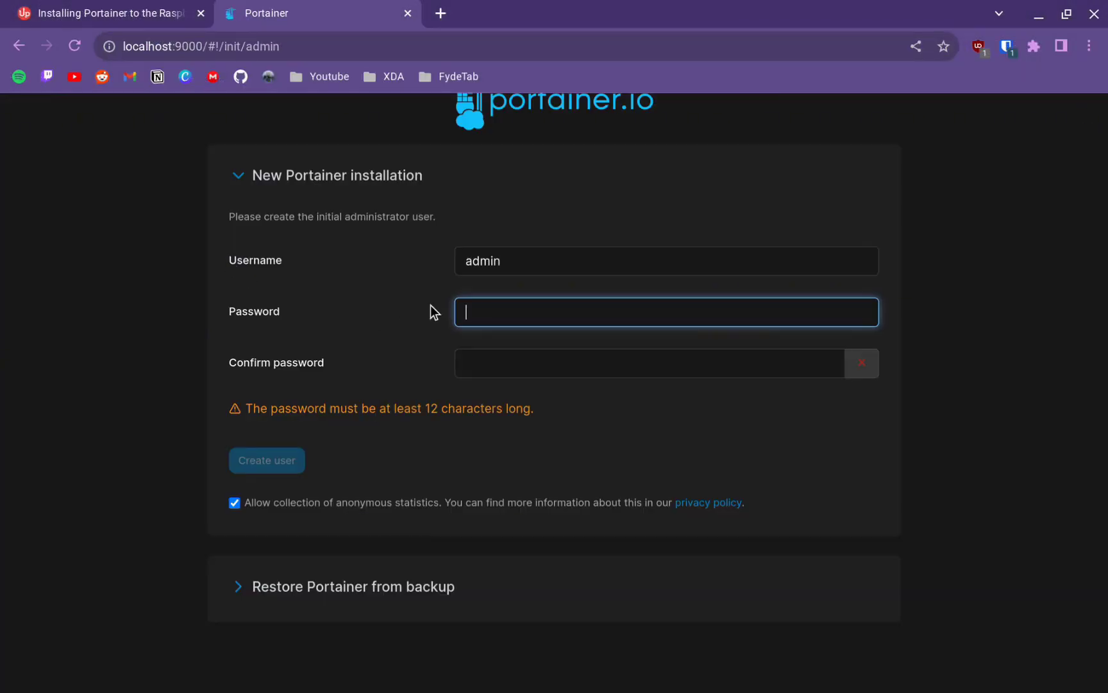
double_click(512, 260)
text(droidmaster)
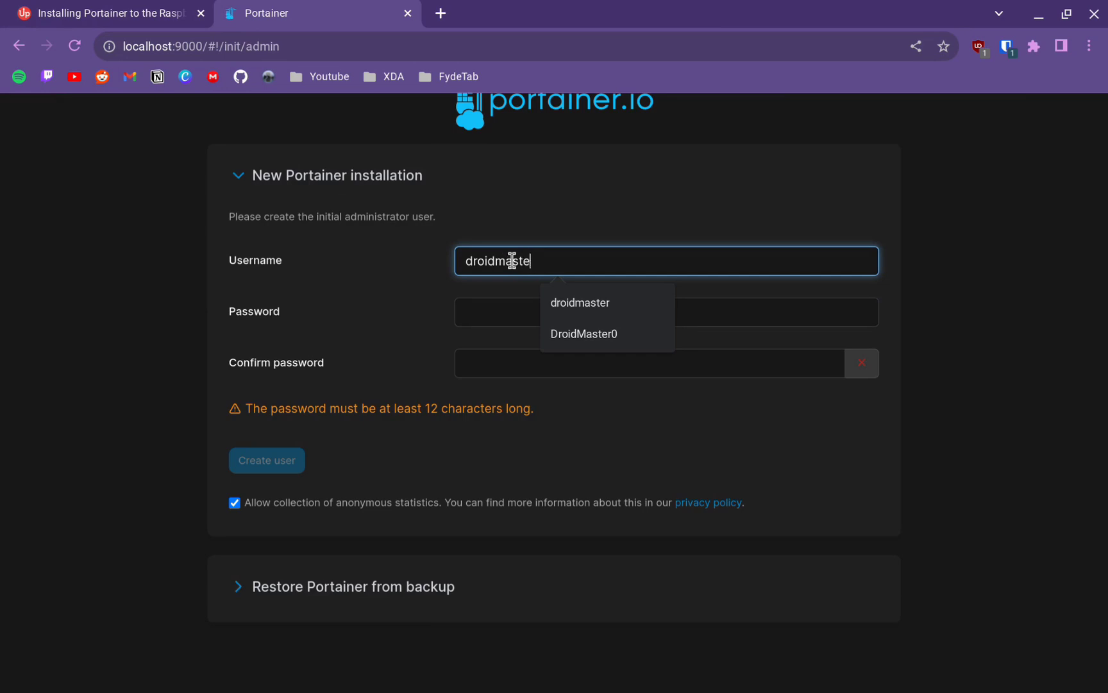
key(Tab)
key(ctrl+v)
key(Tab)
key(ctrl+v)
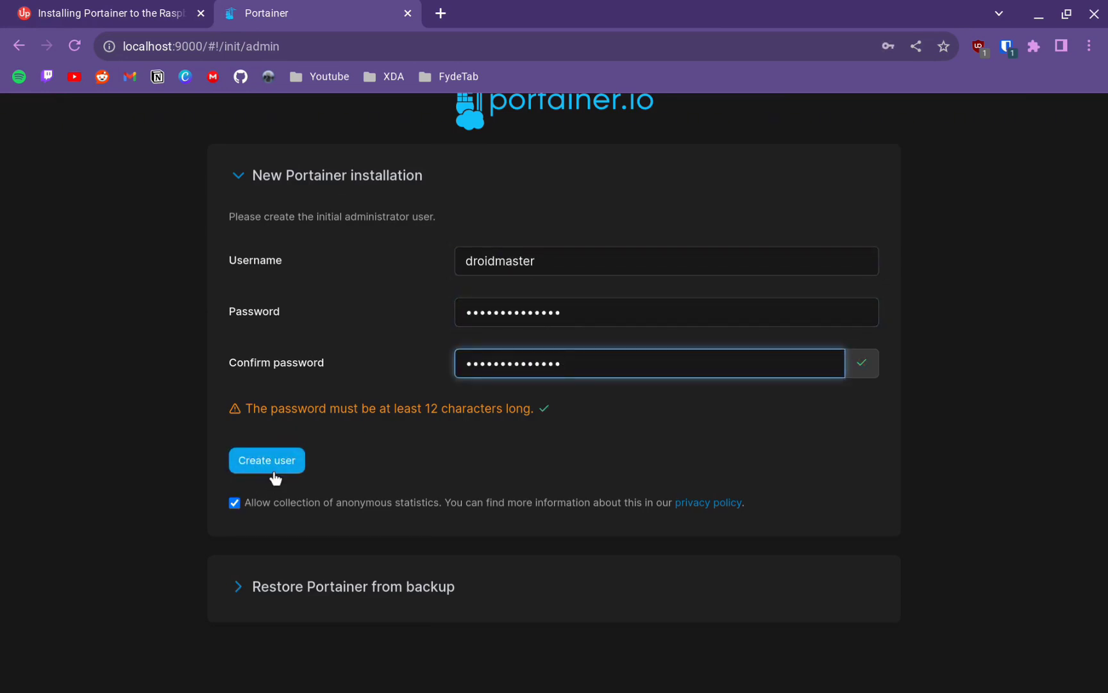
click(277, 463)
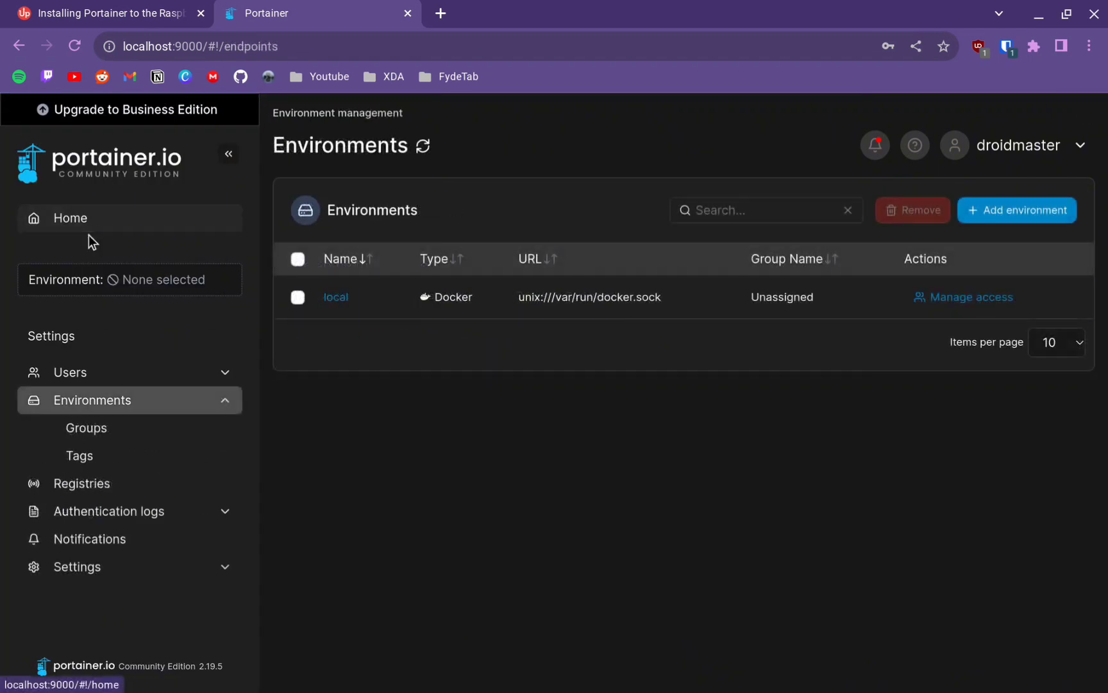
- Open the local environment from Portainer's home page, view its image list, and select the hello-world:latest image
click(96, 224)
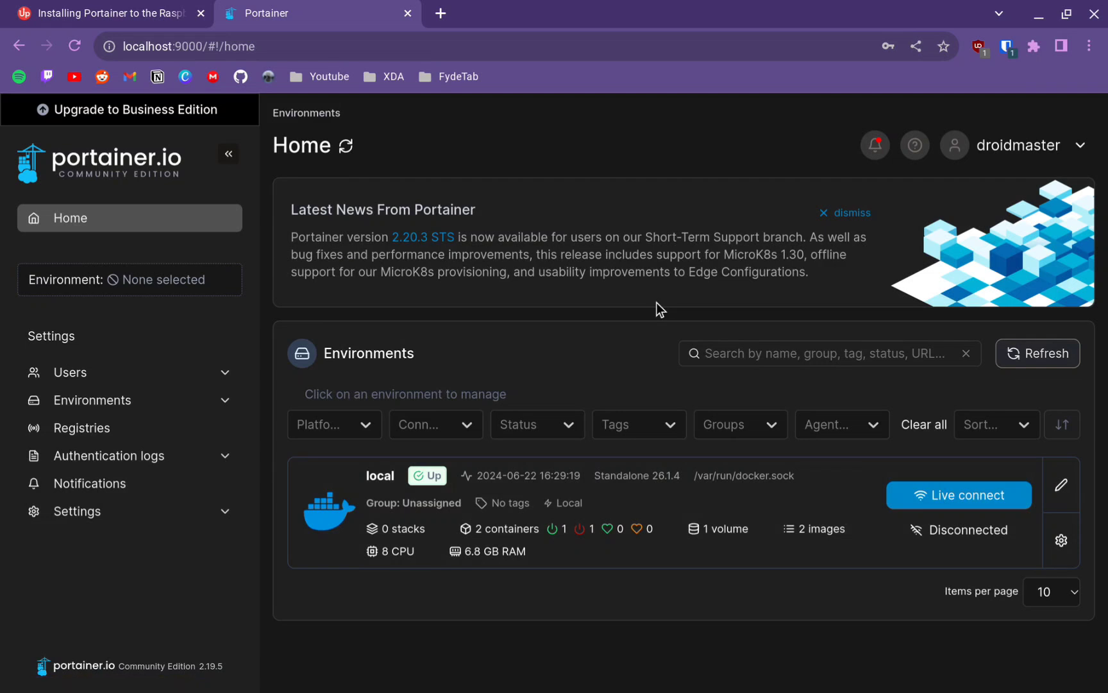
click(340, 513)
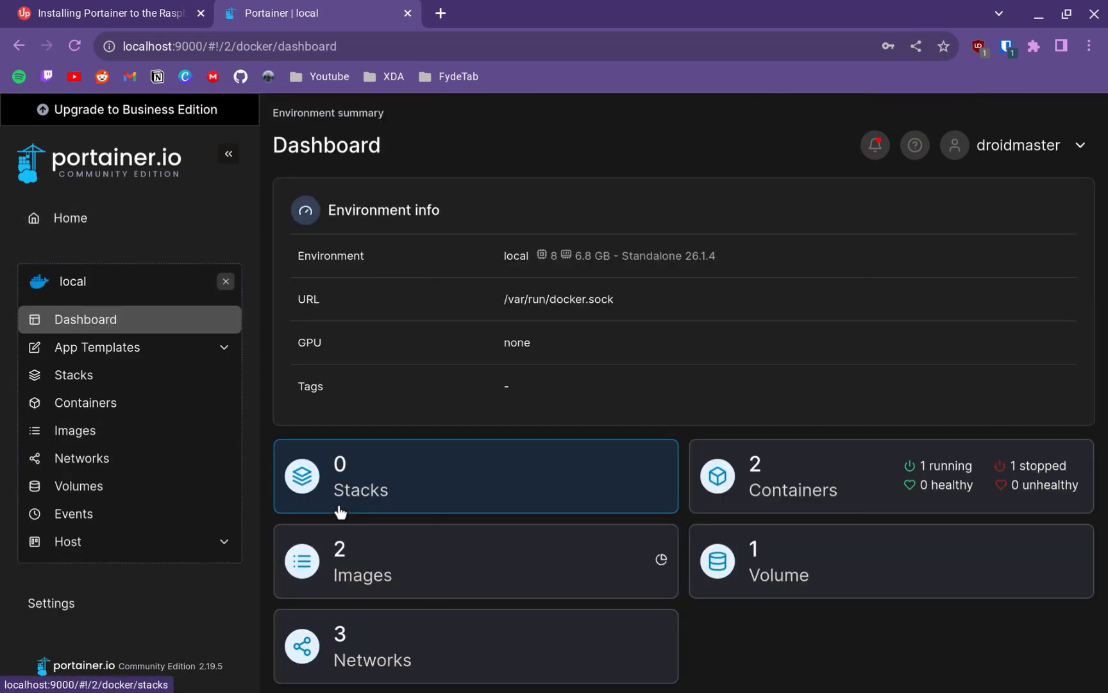
click(101, 430)
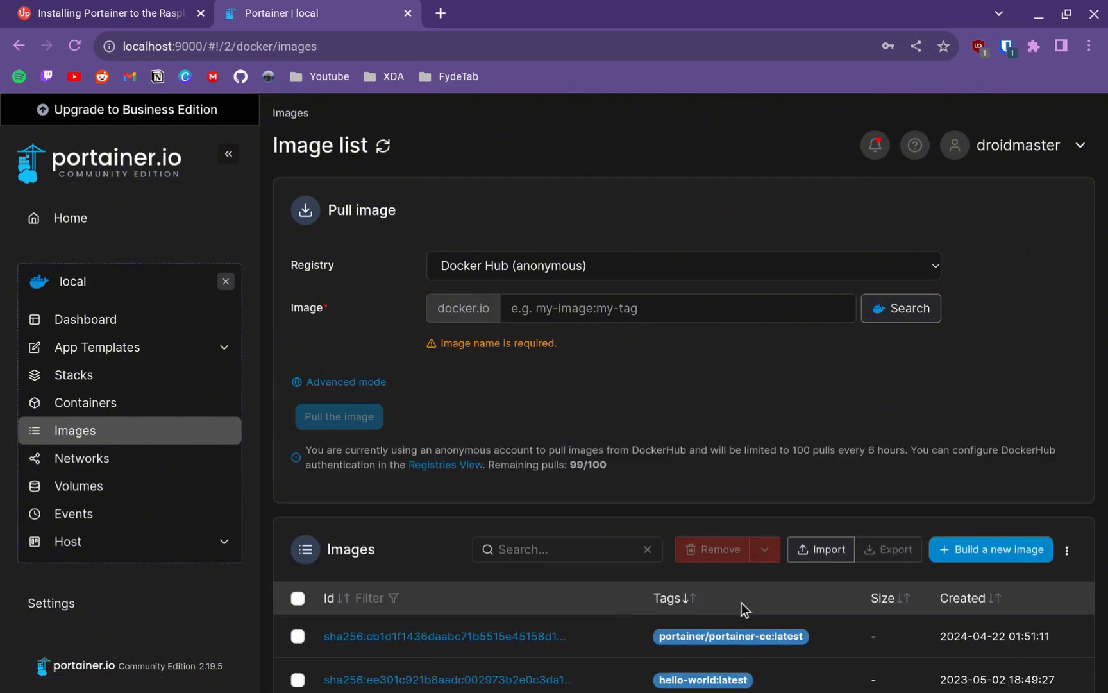
scroll(569, 581, down, 2)
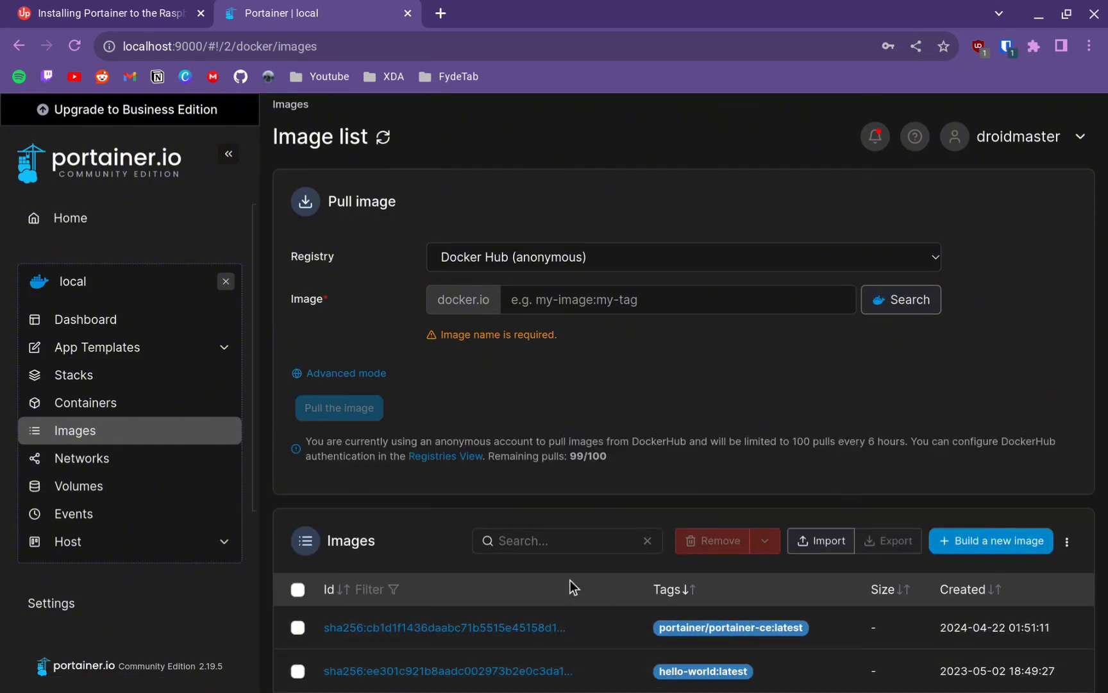
click(298, 606)
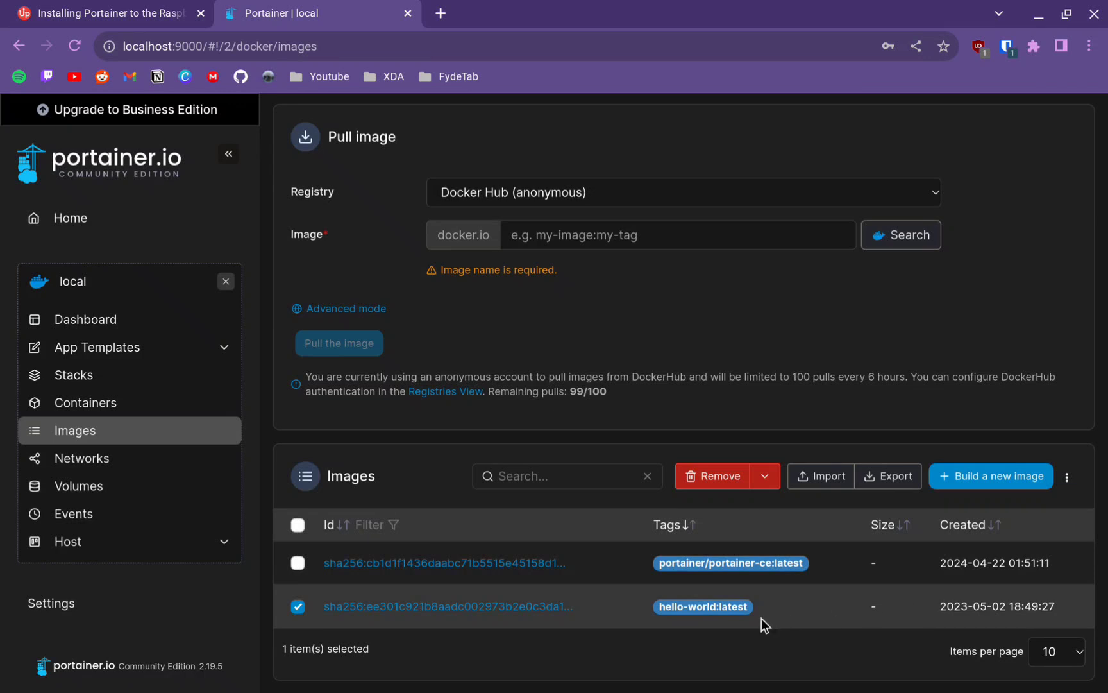
- Remove the exited hello-world container from the local environment's container list, leaving automatic removal of non-persistent volumes off
click(64, 401)
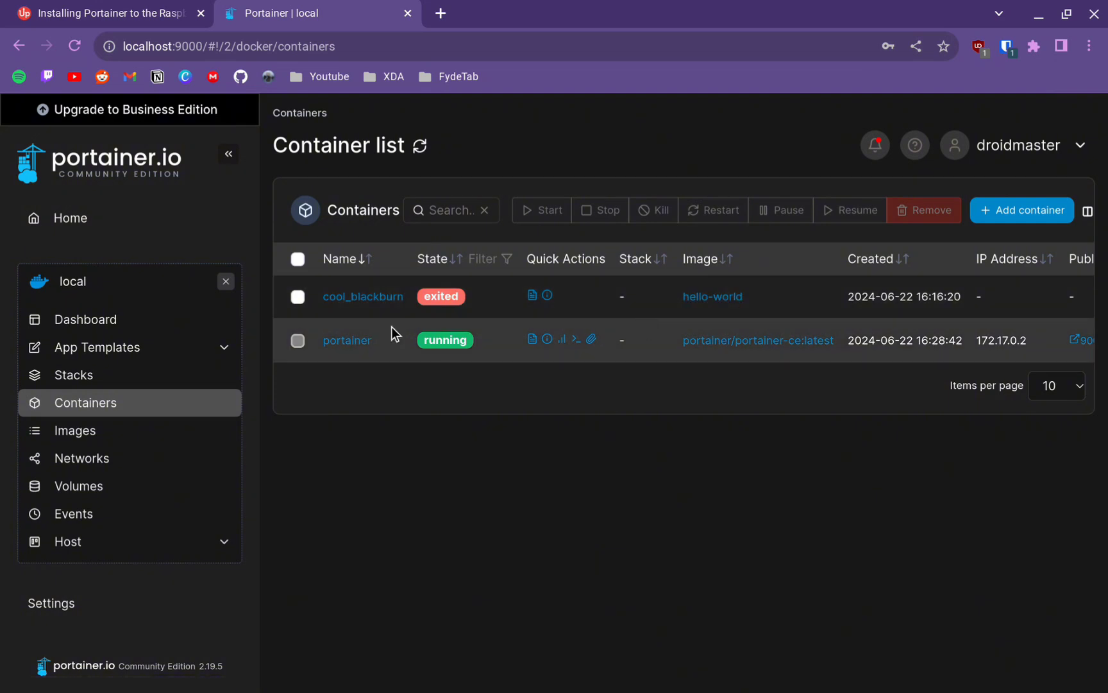
click(298, 296)
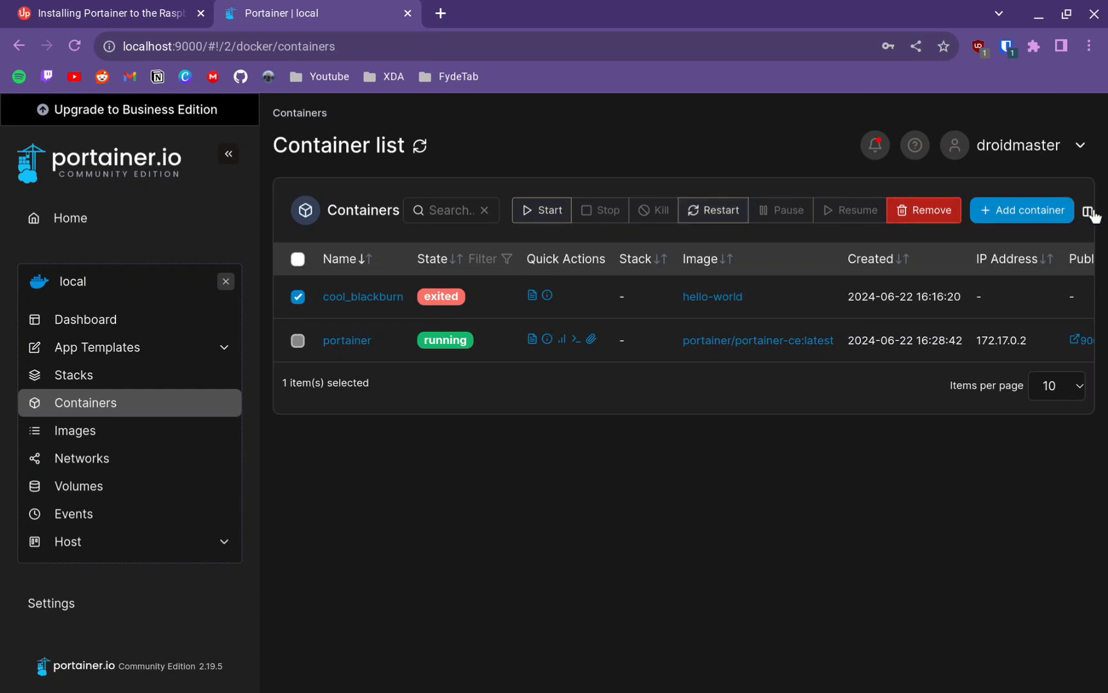
click(941, 215)
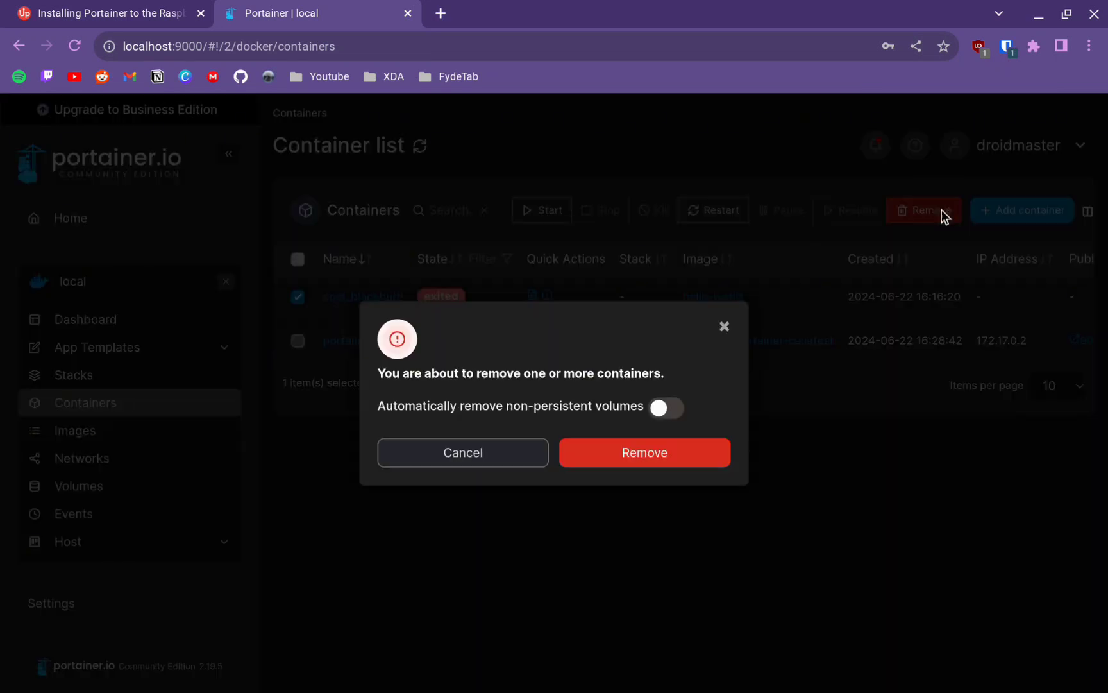
click(649, 450)
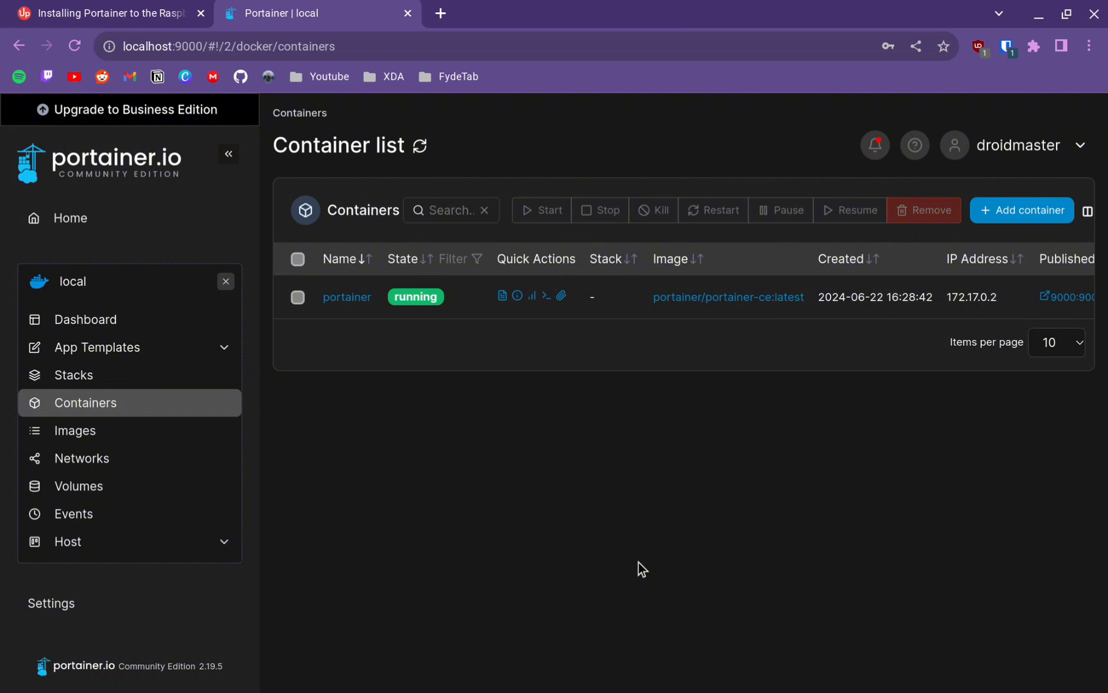
mouse_move(789, 689)
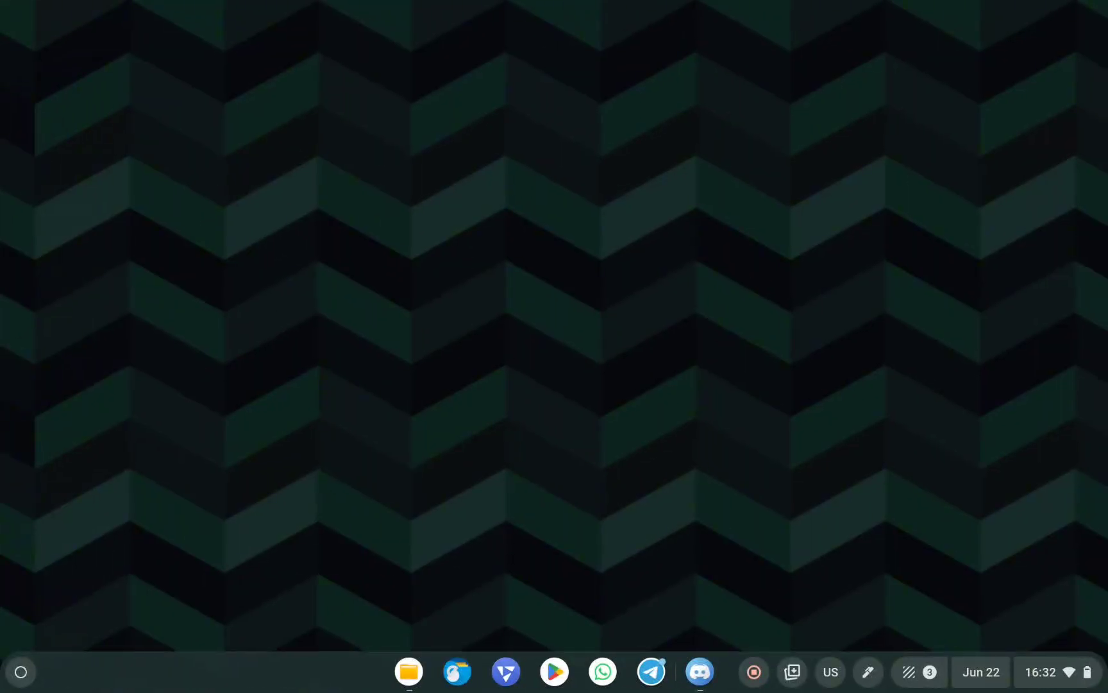
- Open the FydeOS Settings app, search for Linux, and open the management page for extra containers in the Linux development environment
click(21, 671)
click(514, 377)
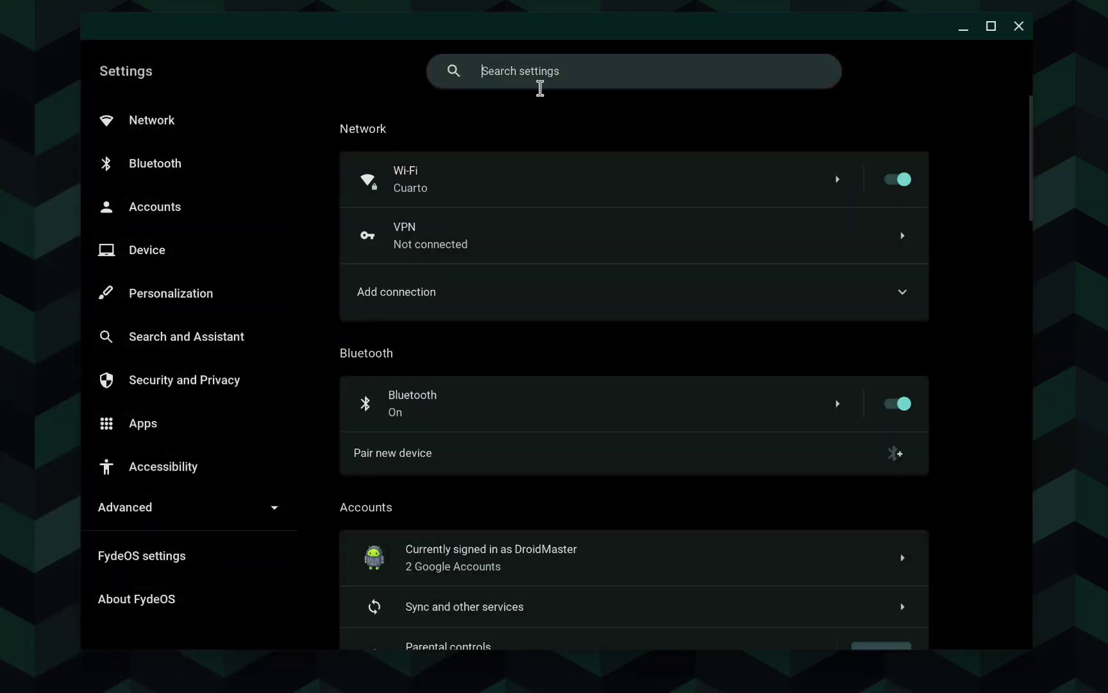
text(Linux)
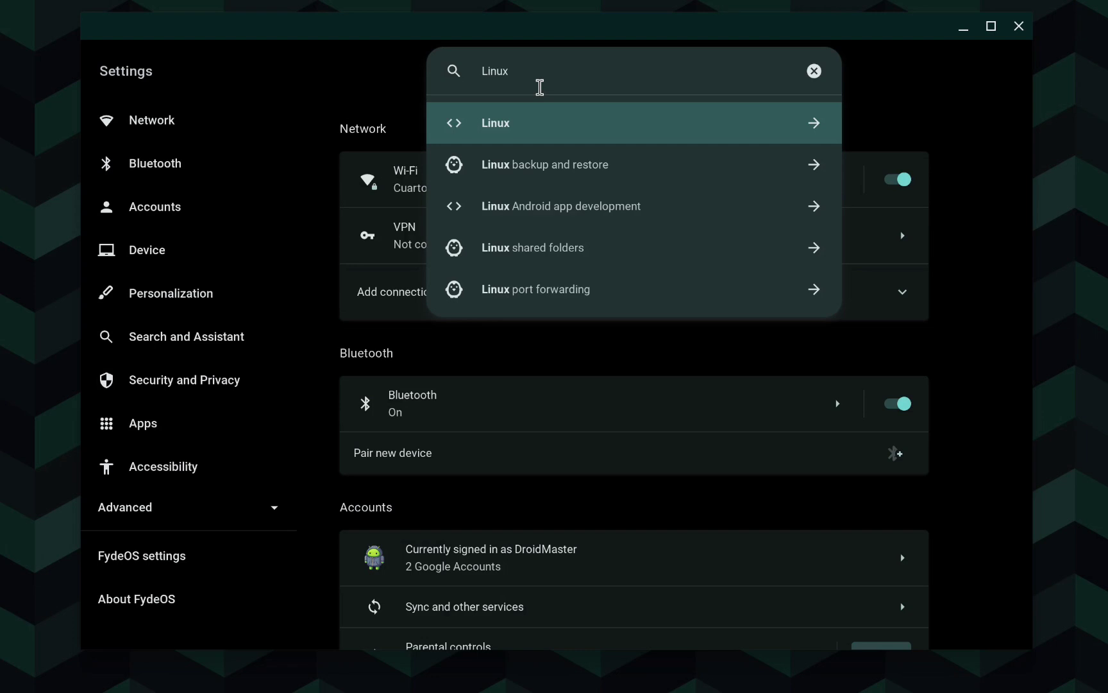
click(522, 127)
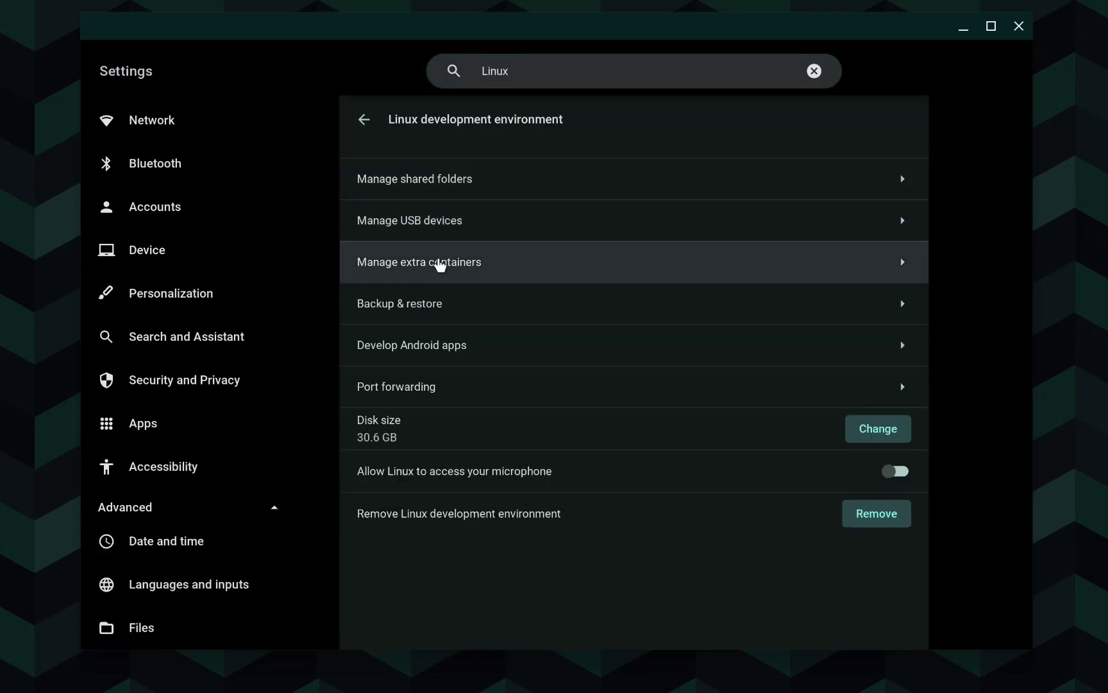
click(459, 268)
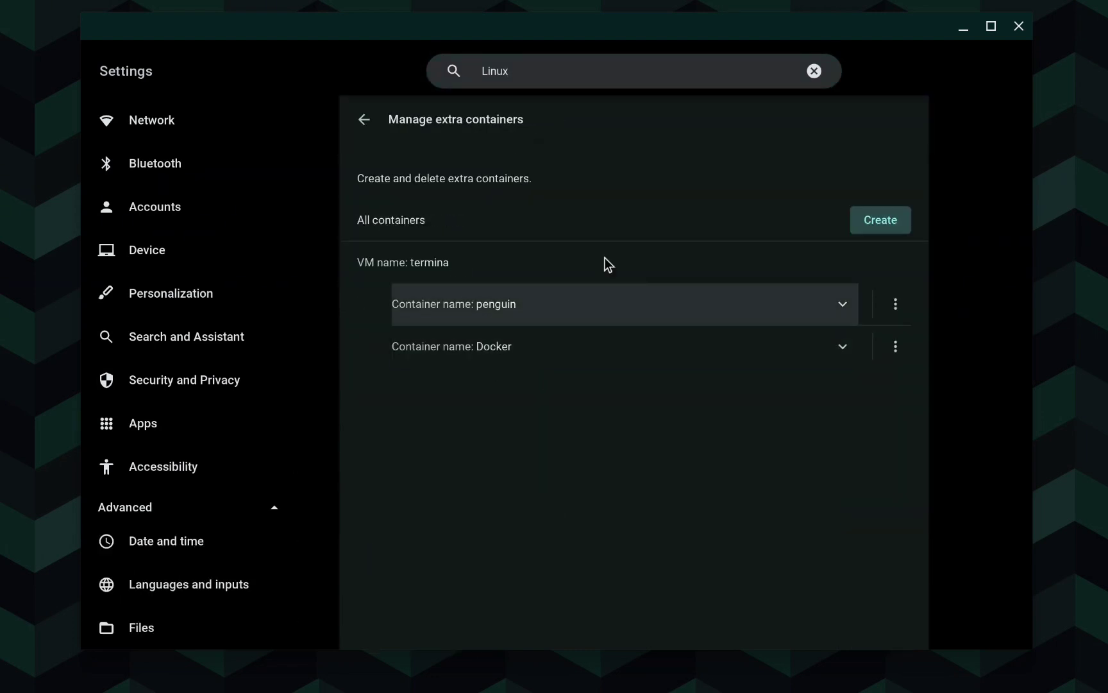
- Check Portainer's container list in the browser, and stop the Docker container under the termina VM in Settings
mouse_move(372, 690)
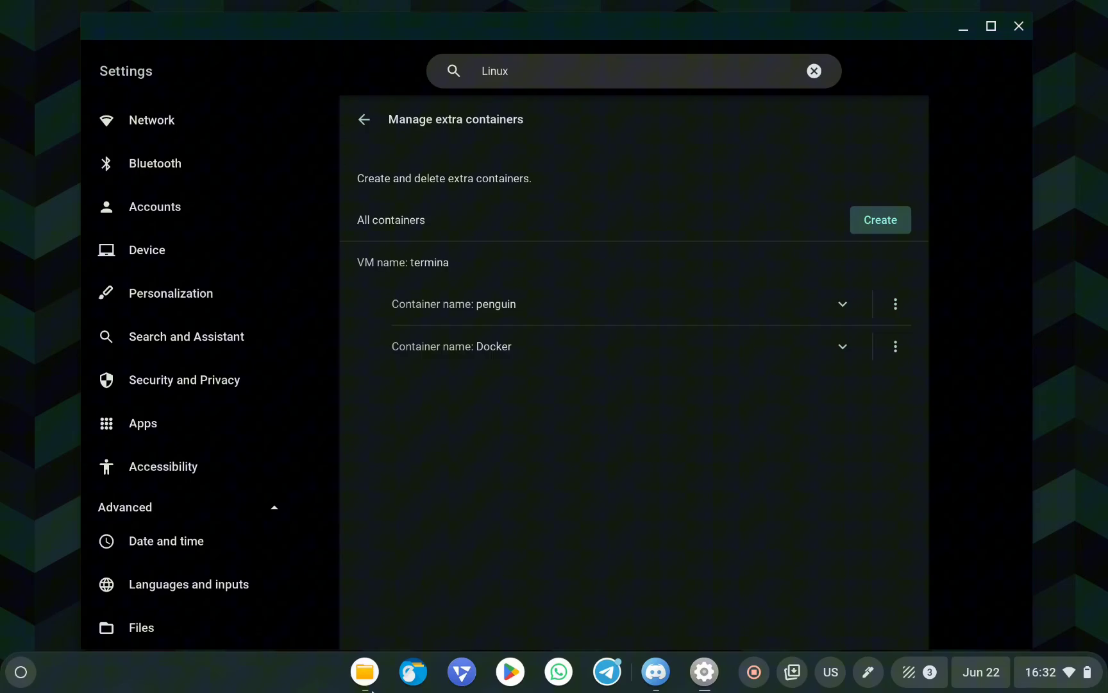
click(463, 673)
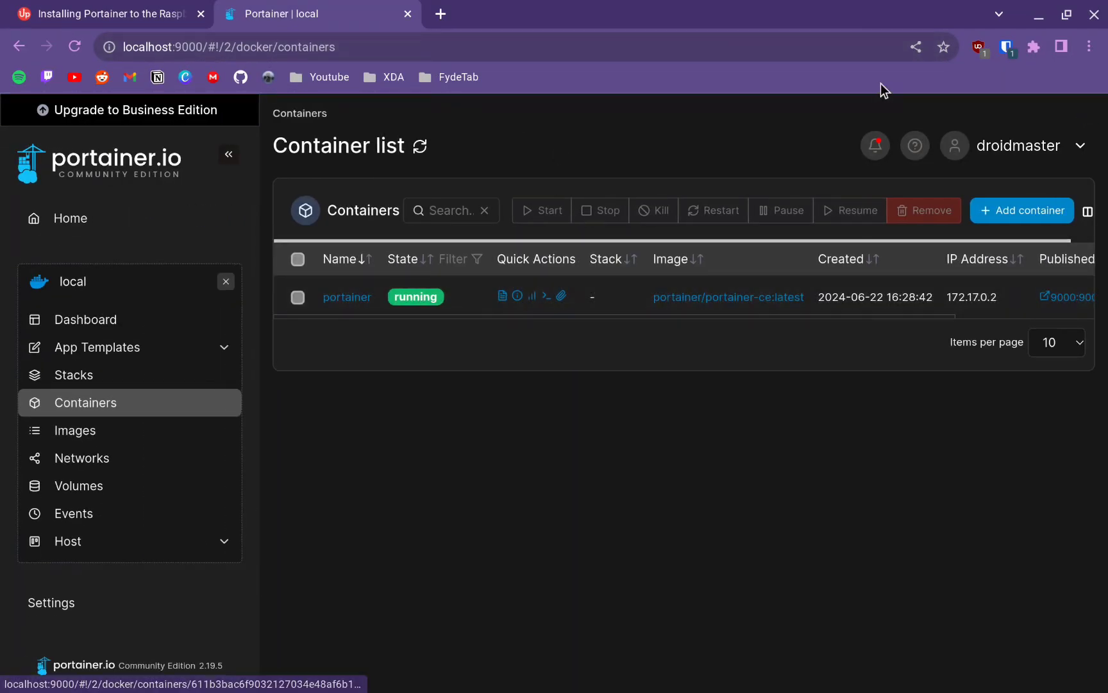
click(1034, 22)
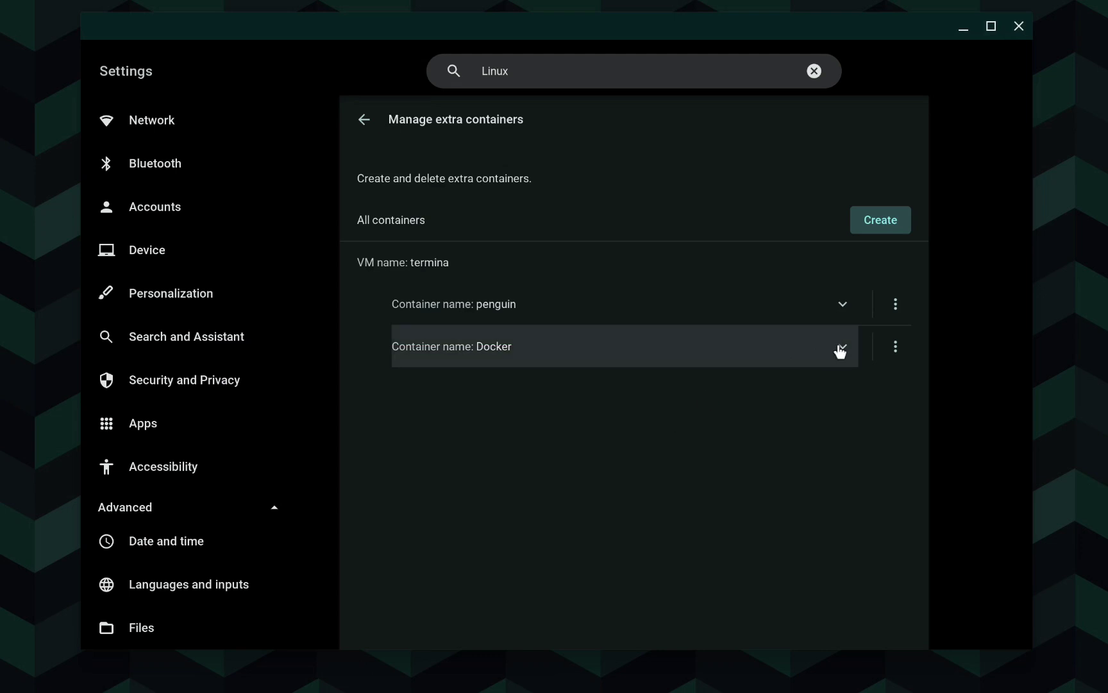
click(897, 347)
click(854, 371)
- Switch to the browser and reload Portainer's container list at localhost:9000 to test whether it is reachable
mouse_move(422, 690)
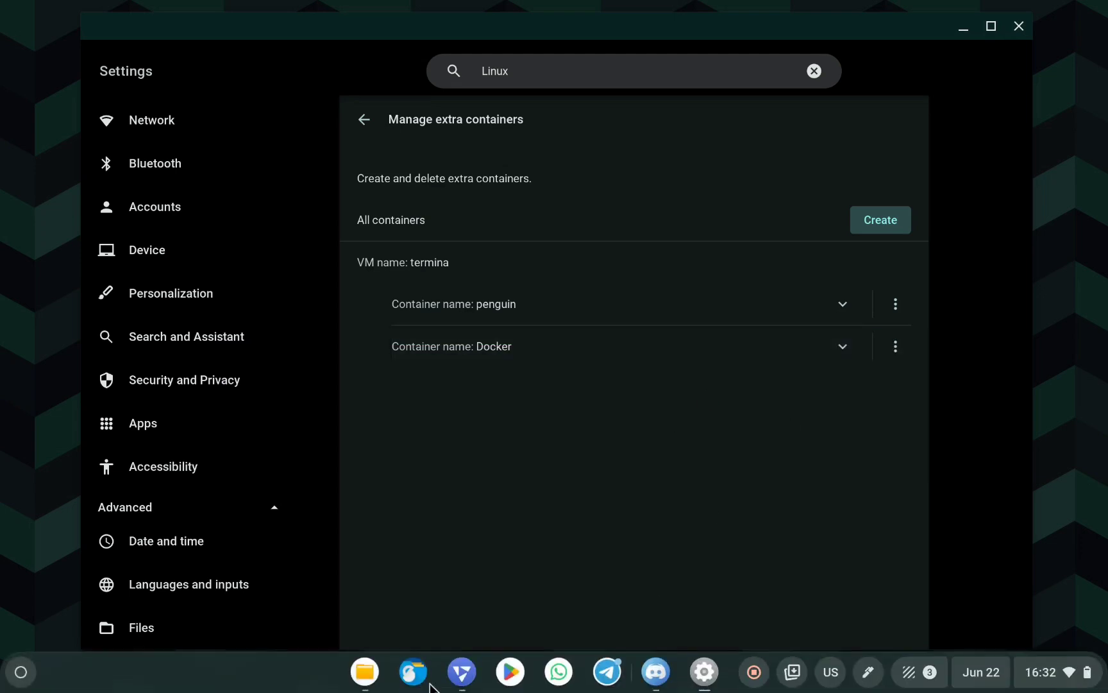
click(461, 673)
click(404, 47)
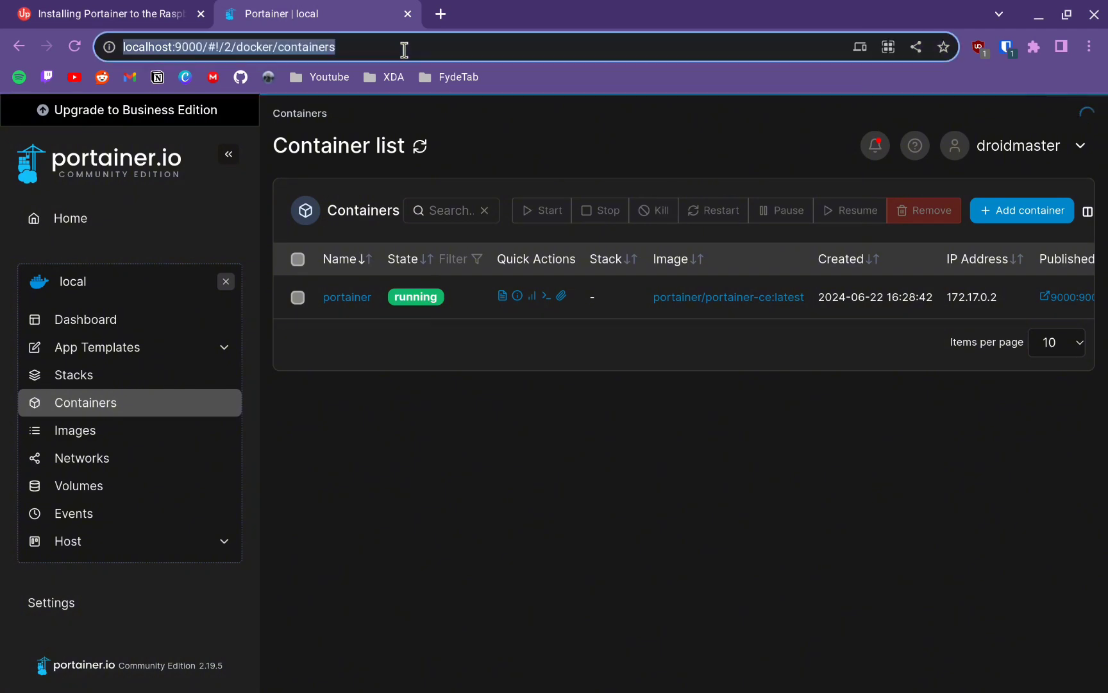
key(Return)
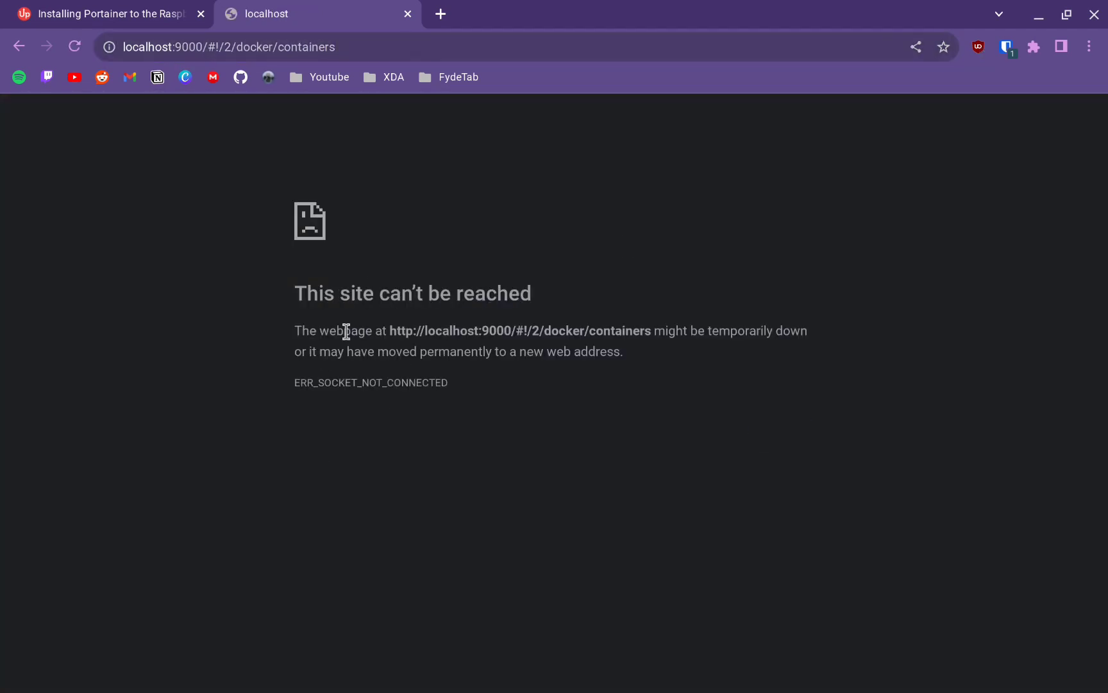
- Return to Settings and view the actions offered for the Docker container, closing the list without choosing any
click(1037, 23)
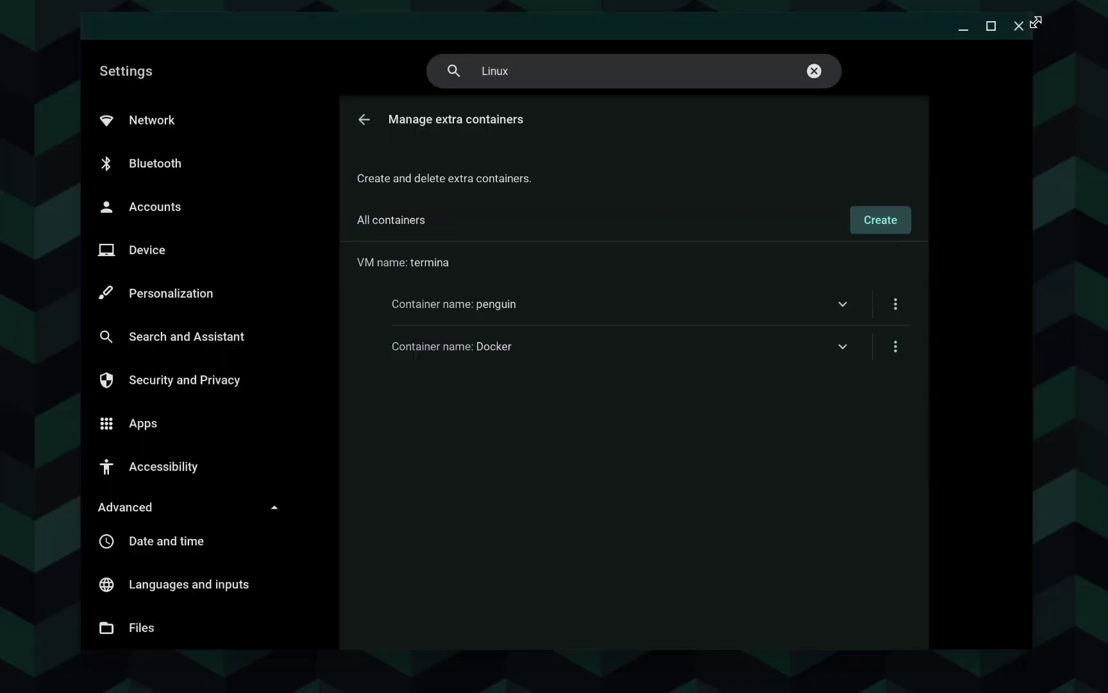
click(896, 347)
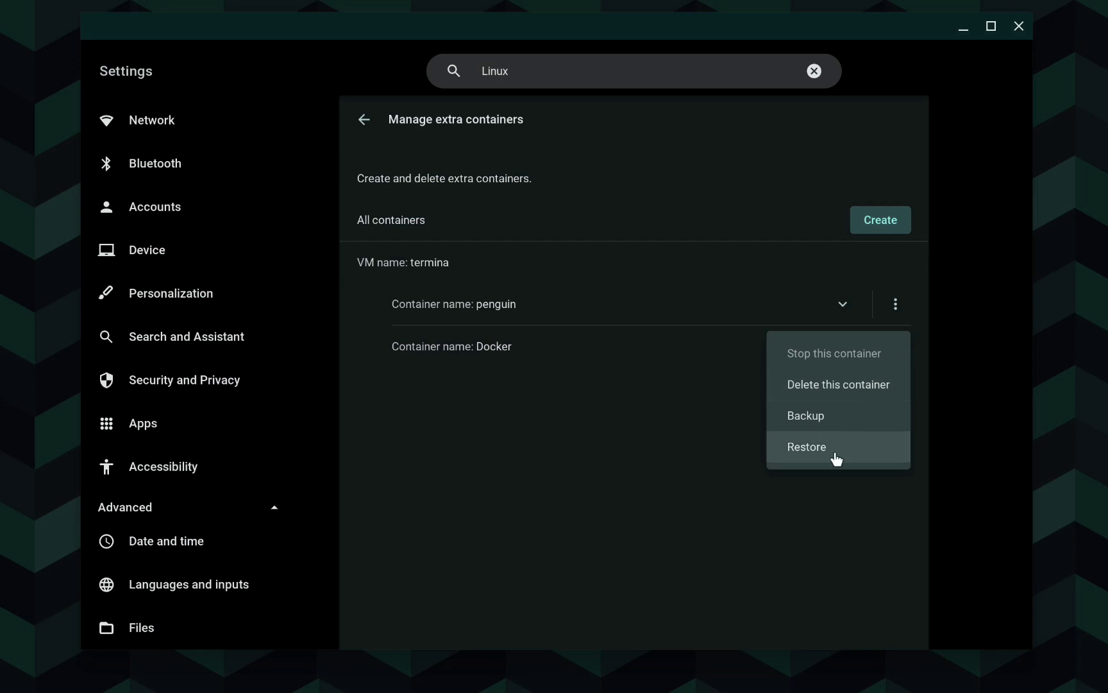
click(559, 426)
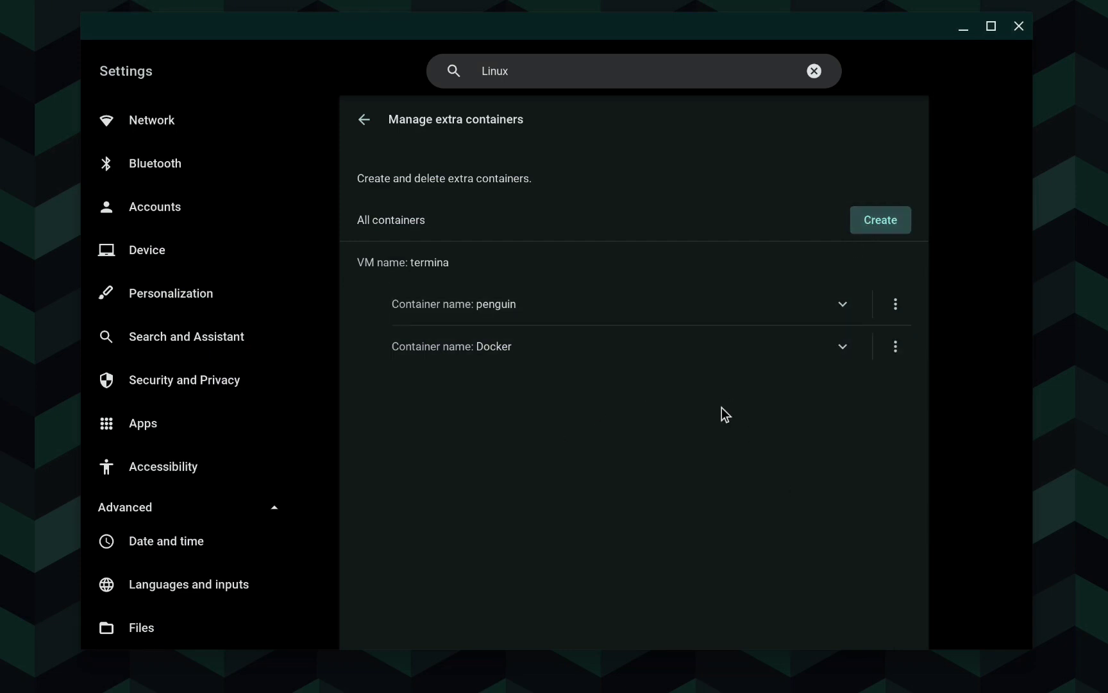